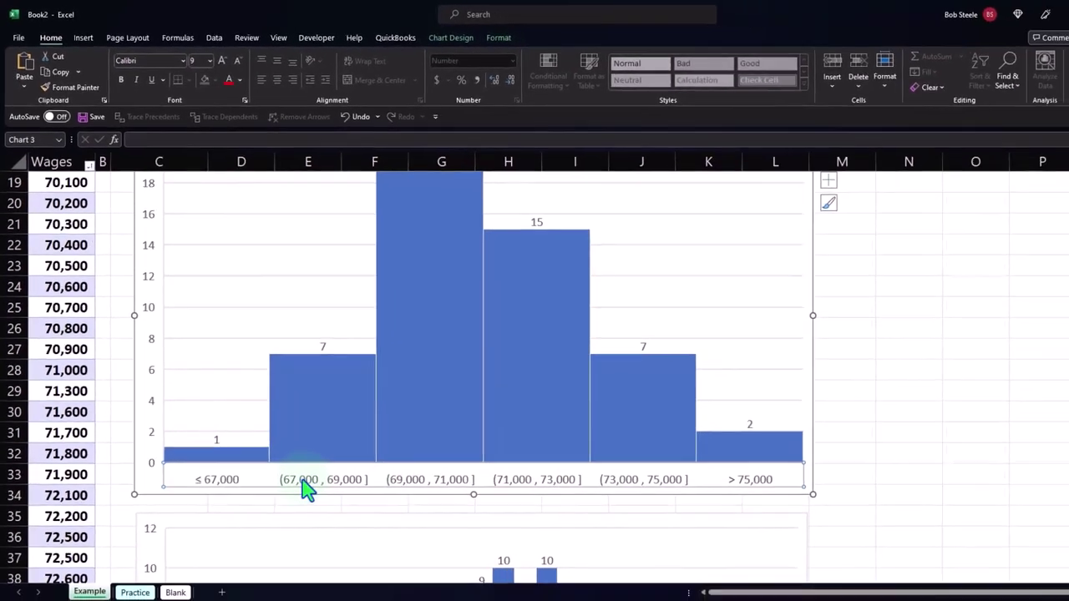
Switch to the Blank sheet and look through the unformatted wage figures in column A
scroll(351, 565, "up", 6)
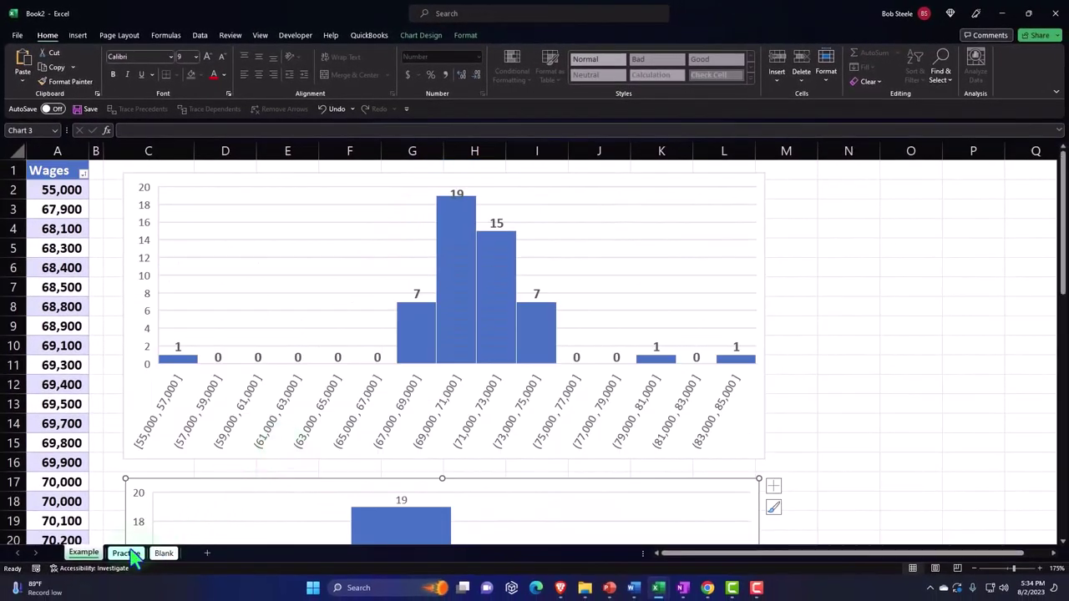
left_click(163, 554)
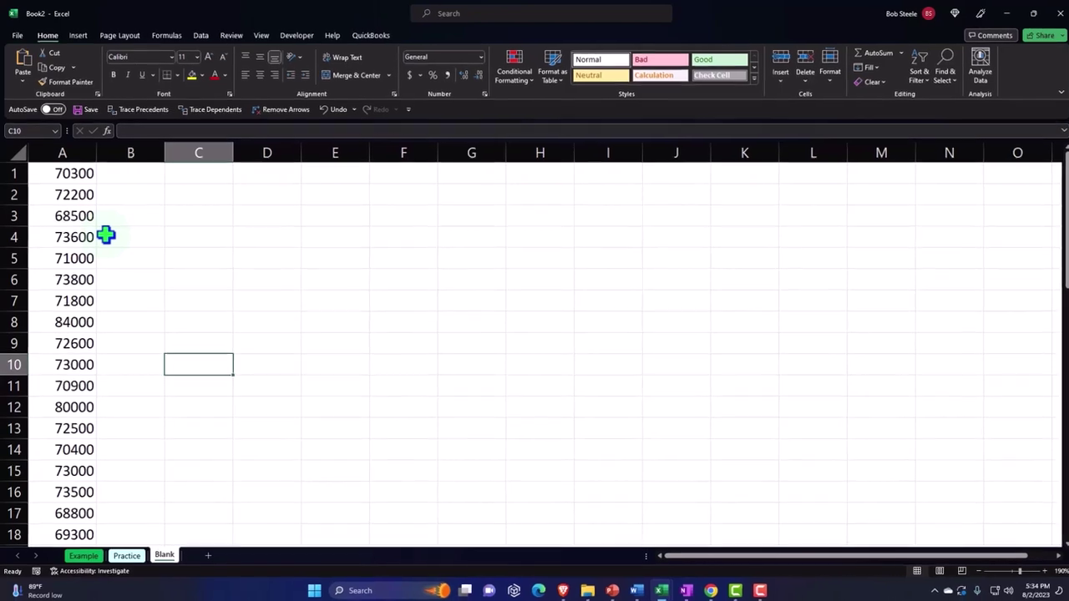
scroll(111, 248, "down", 5)
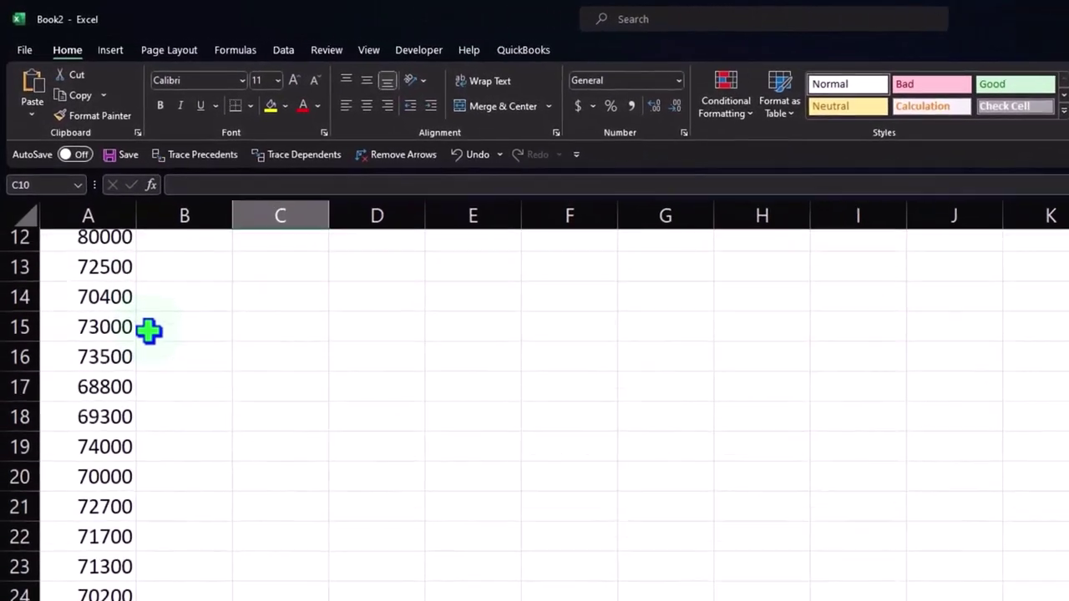
scroll(153, 340, "down", 6)
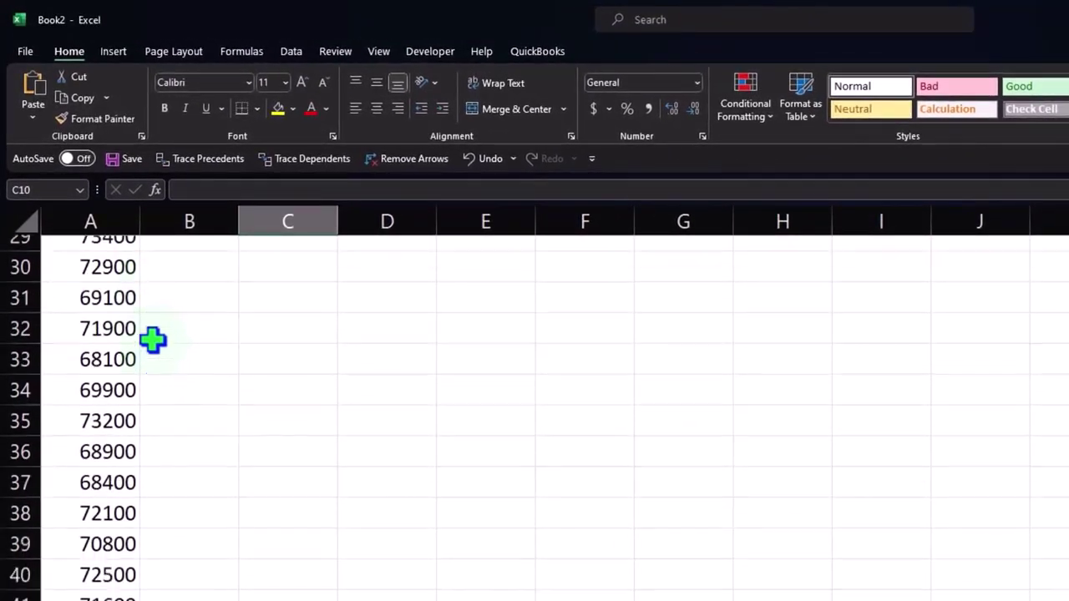
scroll(153, 340, "down", 1)
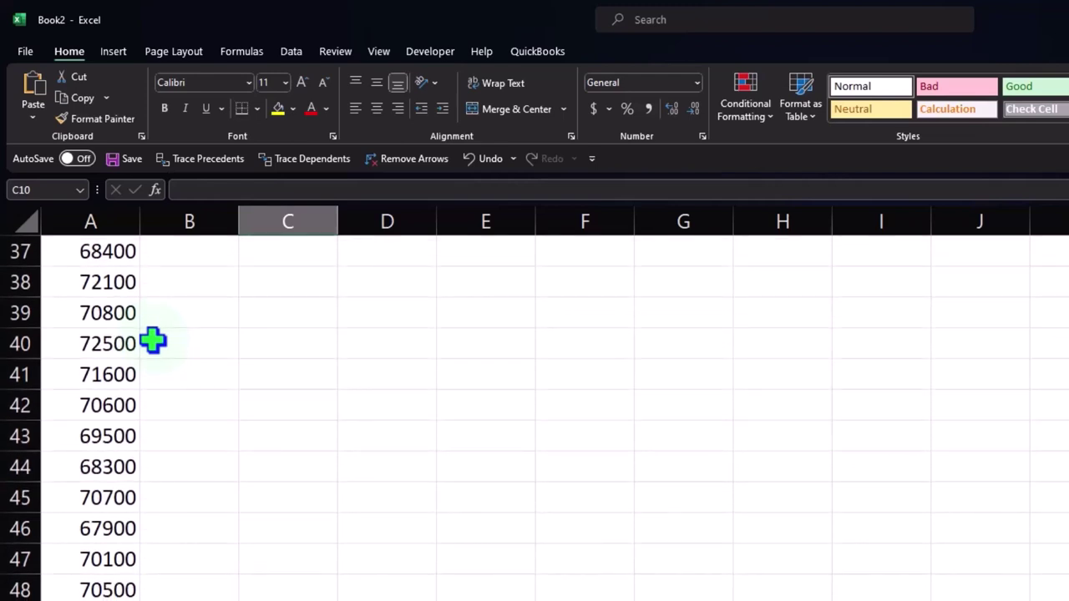
scroll(153, 340, "up", 12)
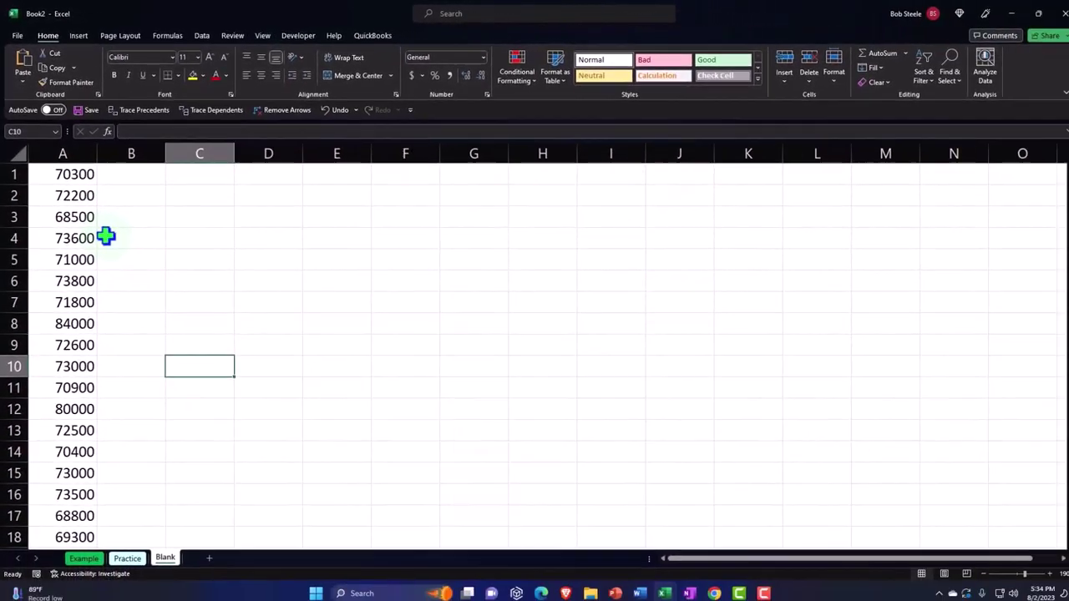
Format all cells of the sheet as Currency with no symbol, zero decimal places and red bracketed negative numbers
left_click(19, 151)
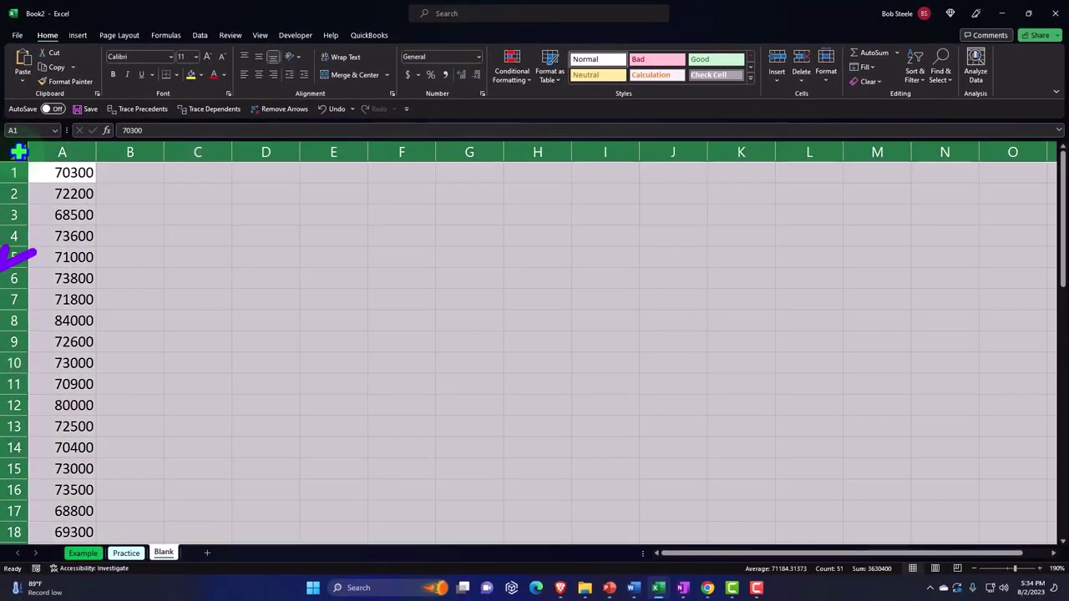
right_click(154, 208)
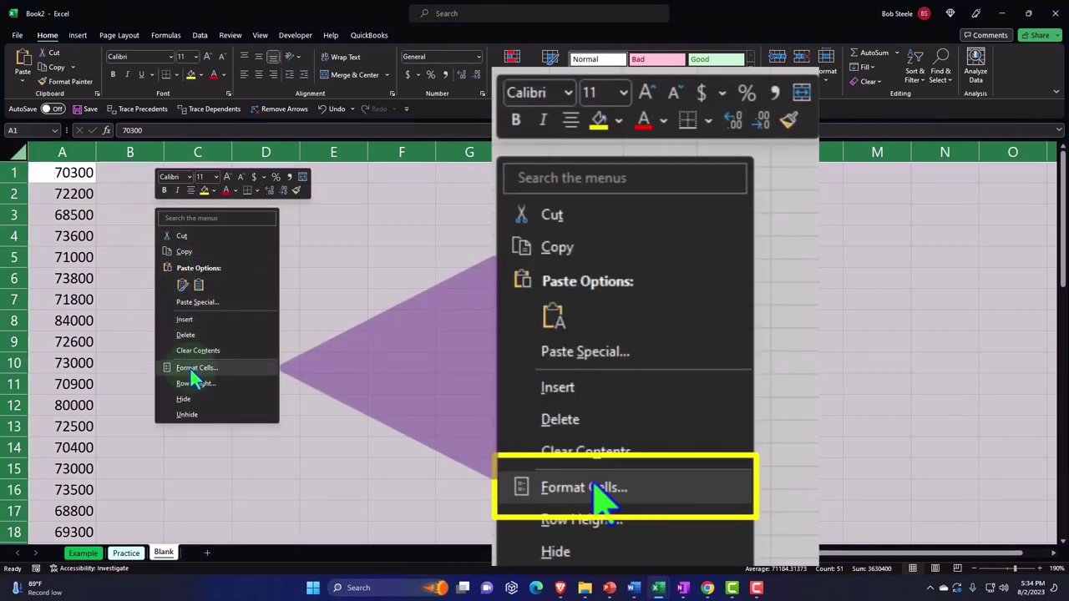
left_click(192, 370)
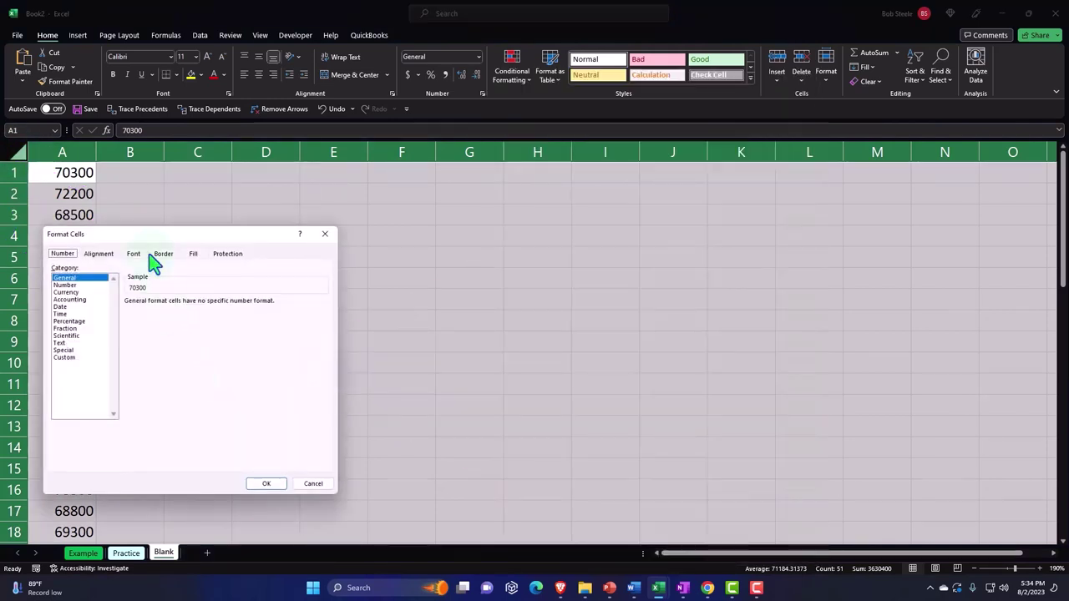
left_click_drag(158, 235, 309, 201)
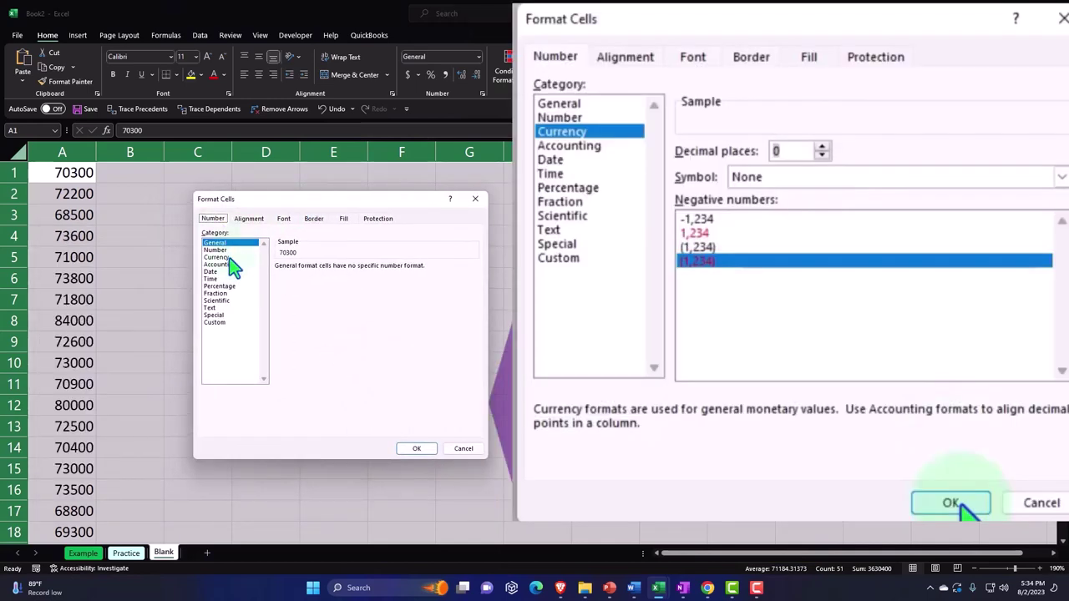
left_click(230, 256)
left_click(301, 323)
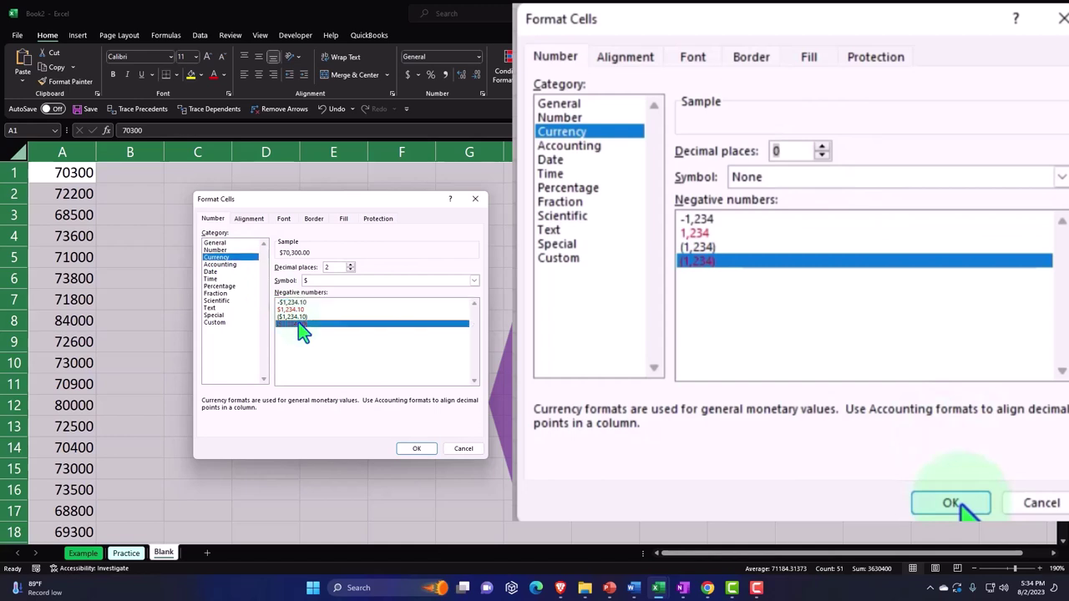
left_click(472, 283)
left_click(461, 291)
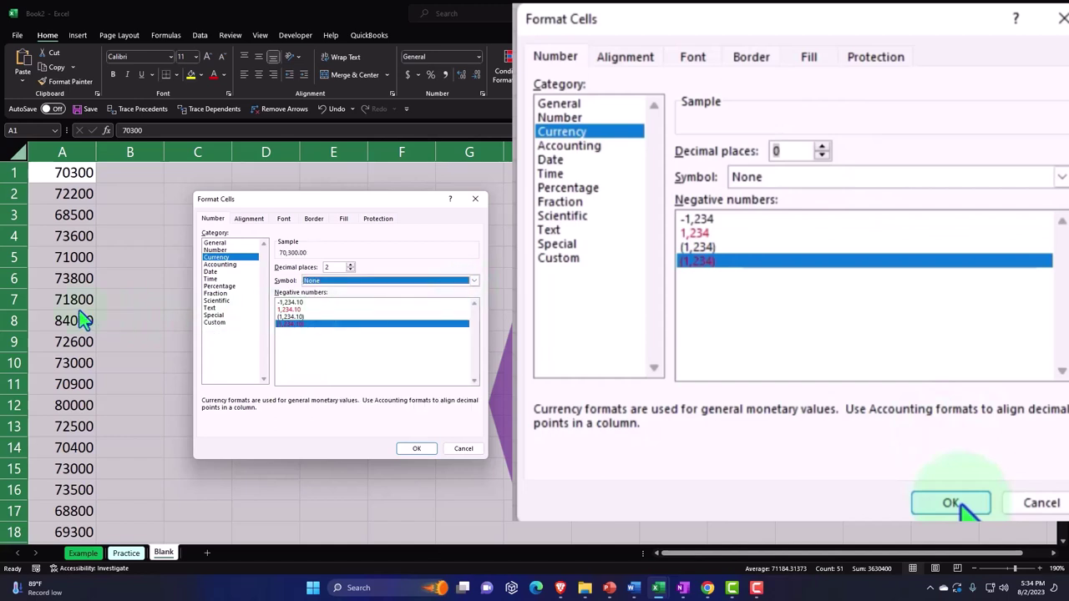
left_click(351, 270)
left_click(351, 270)
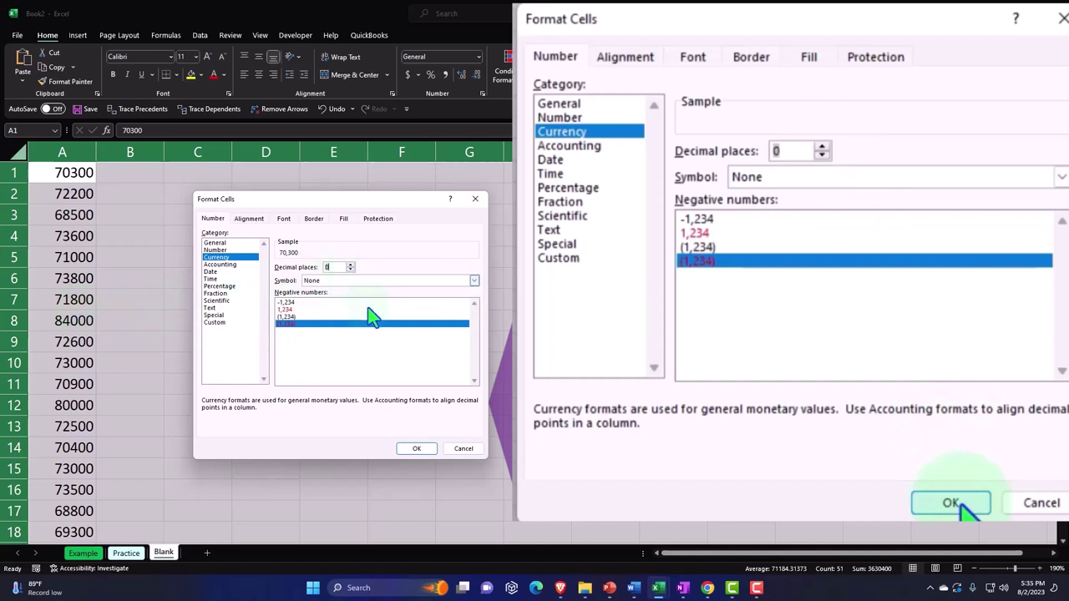
left_click(434, 448)
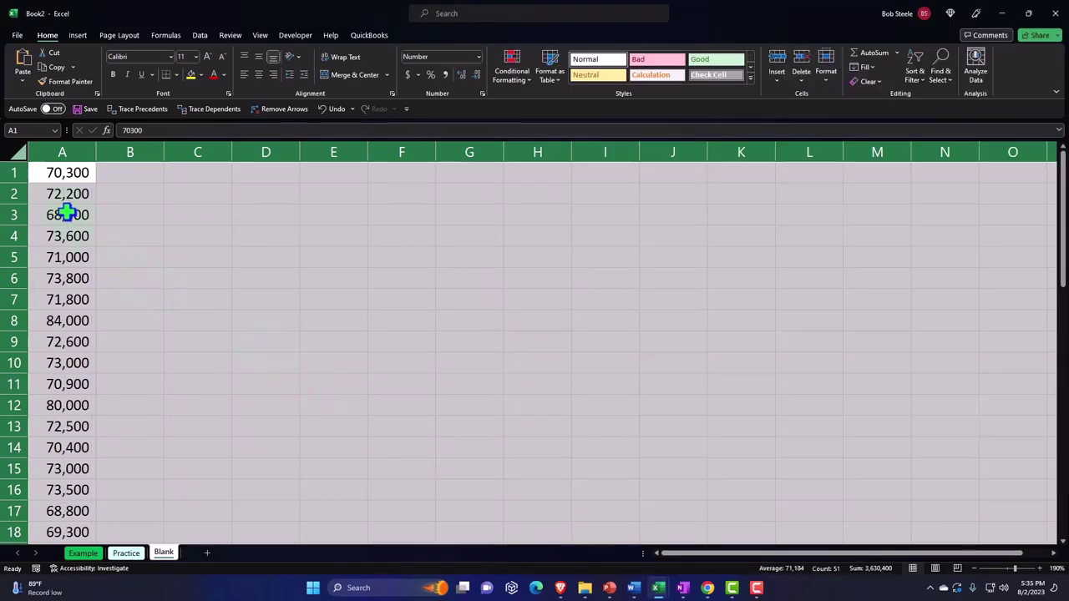
left_click(67, 215)
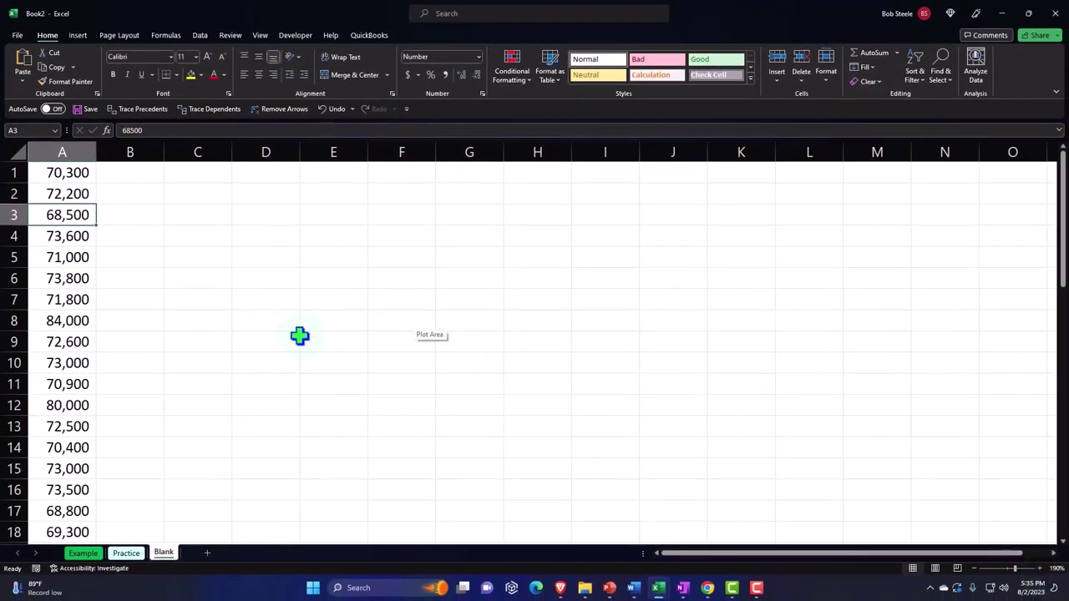
Enter the filler text dgfdf in cell E1
scroll(299, 335, "up", 2, "ctrl")
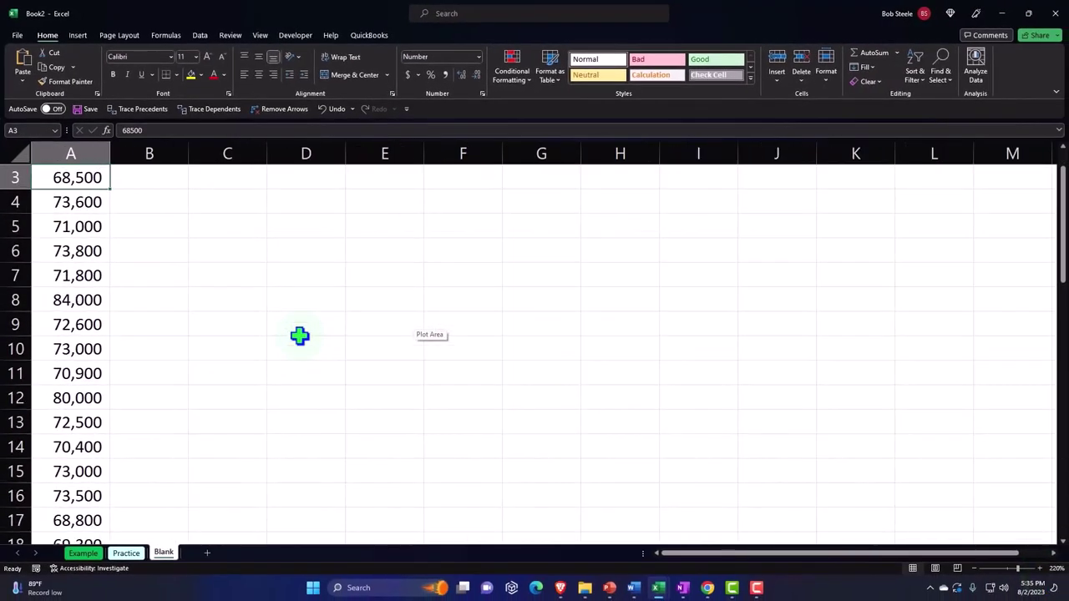
scroll(299, 335, "up", 1)
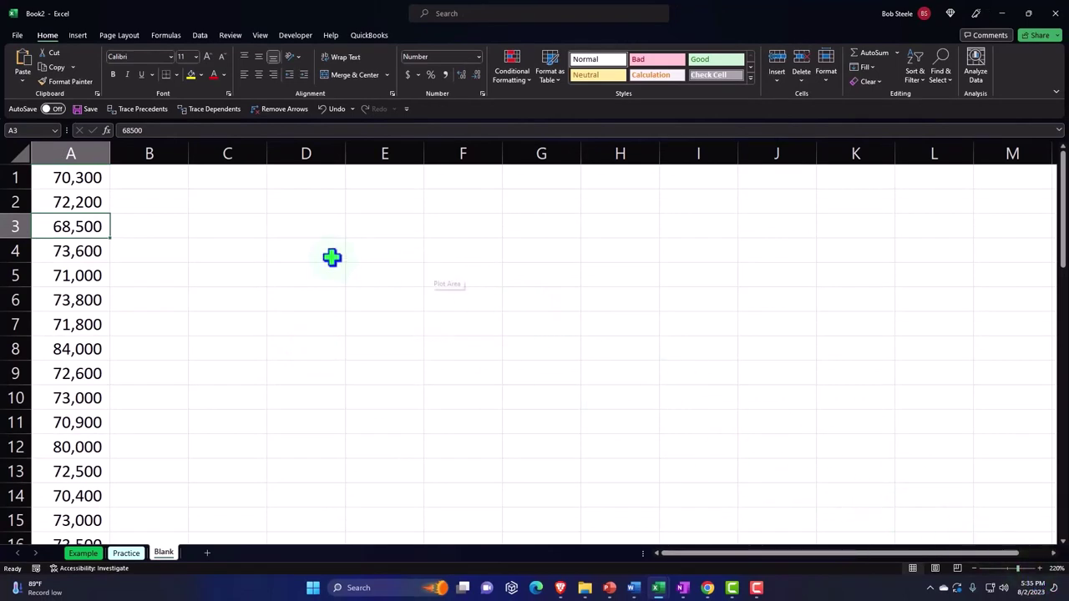
left_click(18, 176)
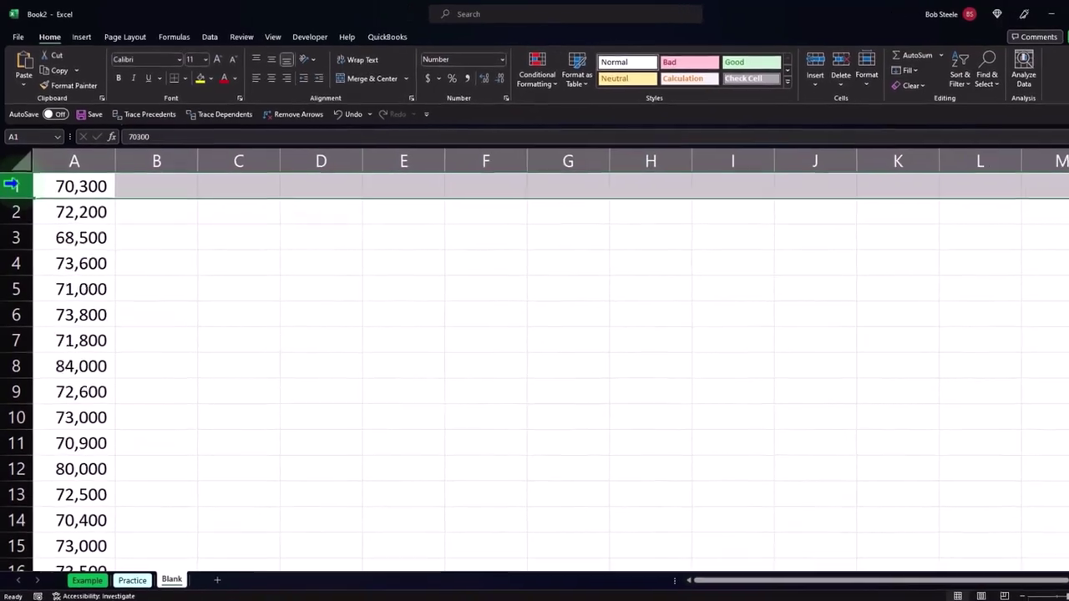
left_click(420, 195)
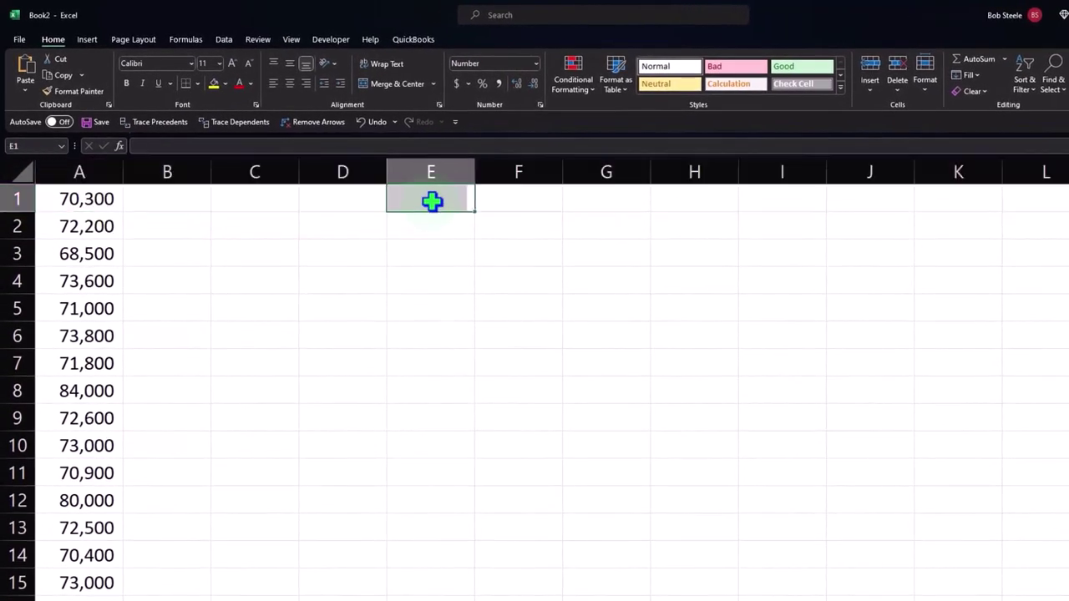
type("dgfd")
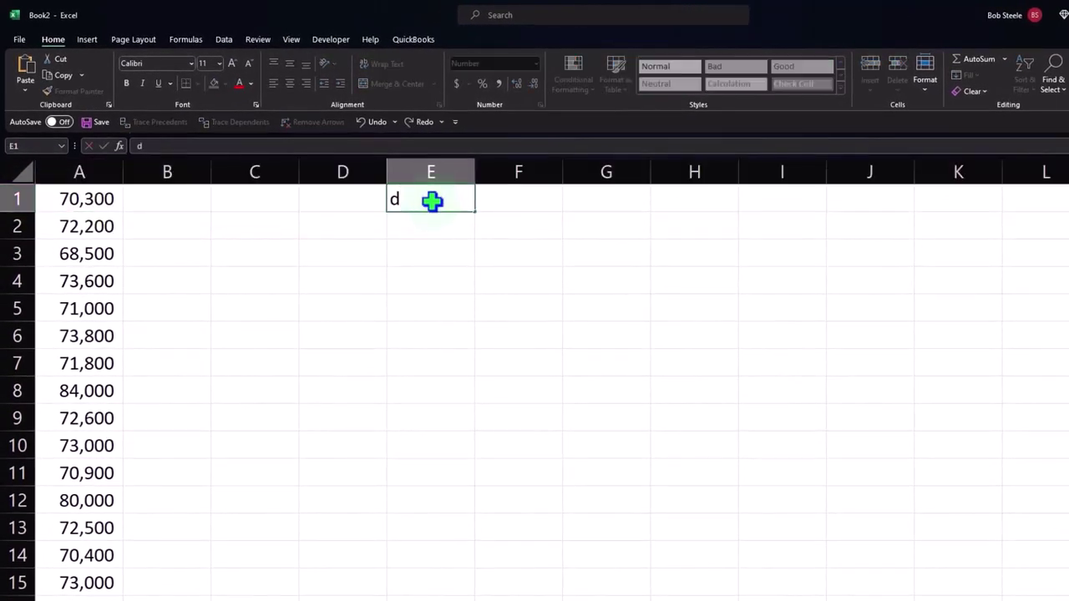
key("Return")
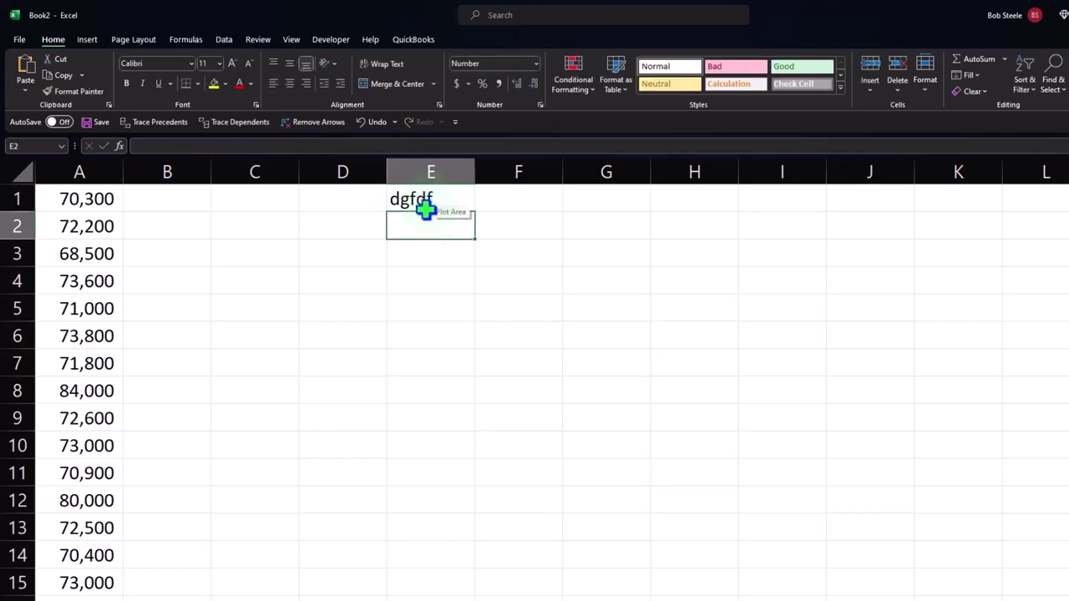
Insert a blank cell at A1, shifting the existing column A cells down
left_click(88, 196)
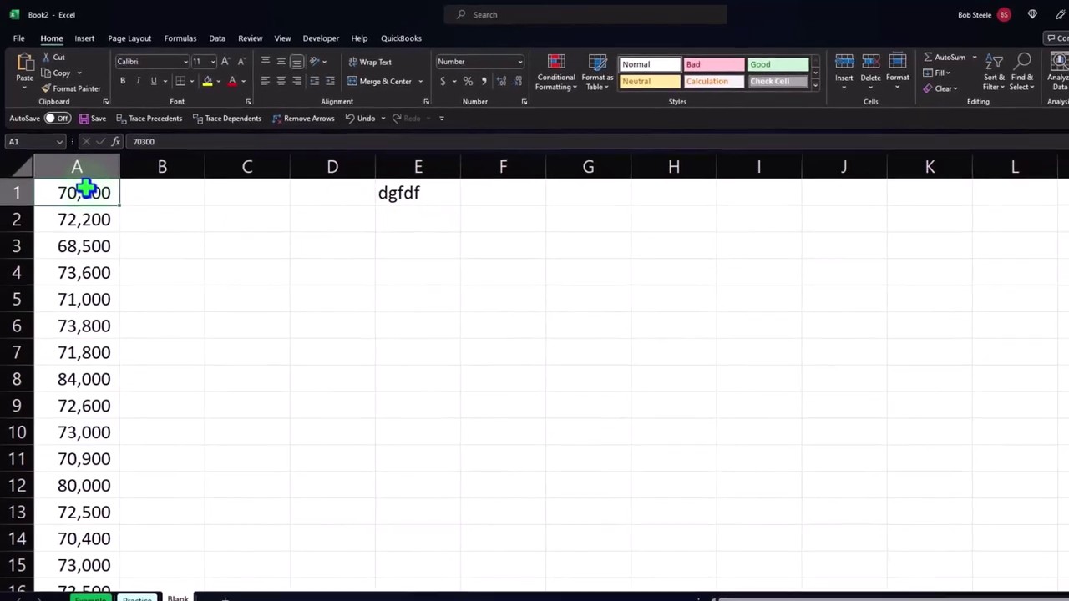
right_click(79, 176)
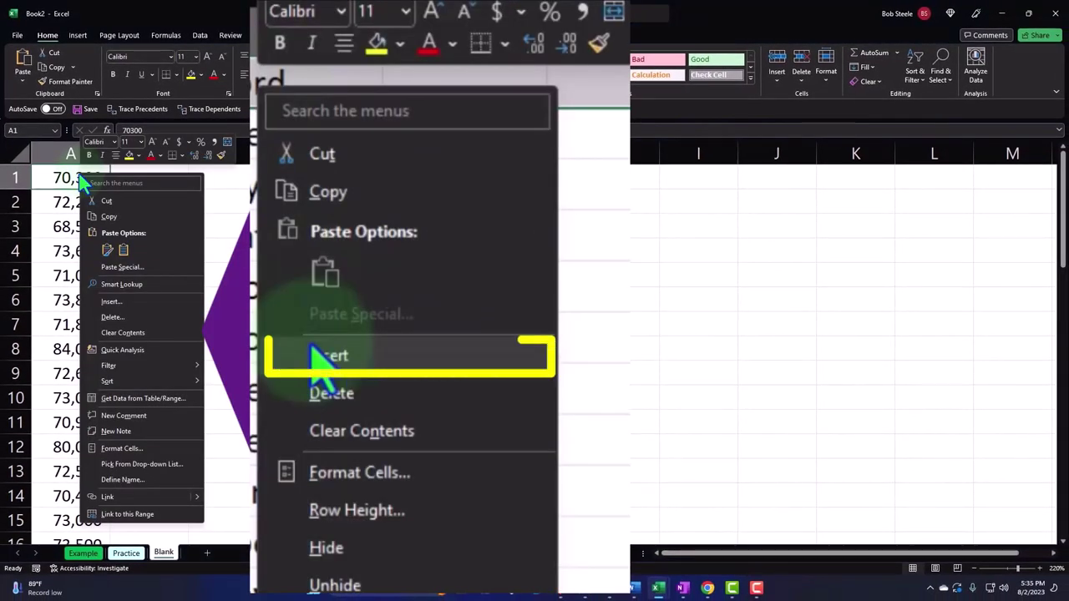
left_click(115, 303)
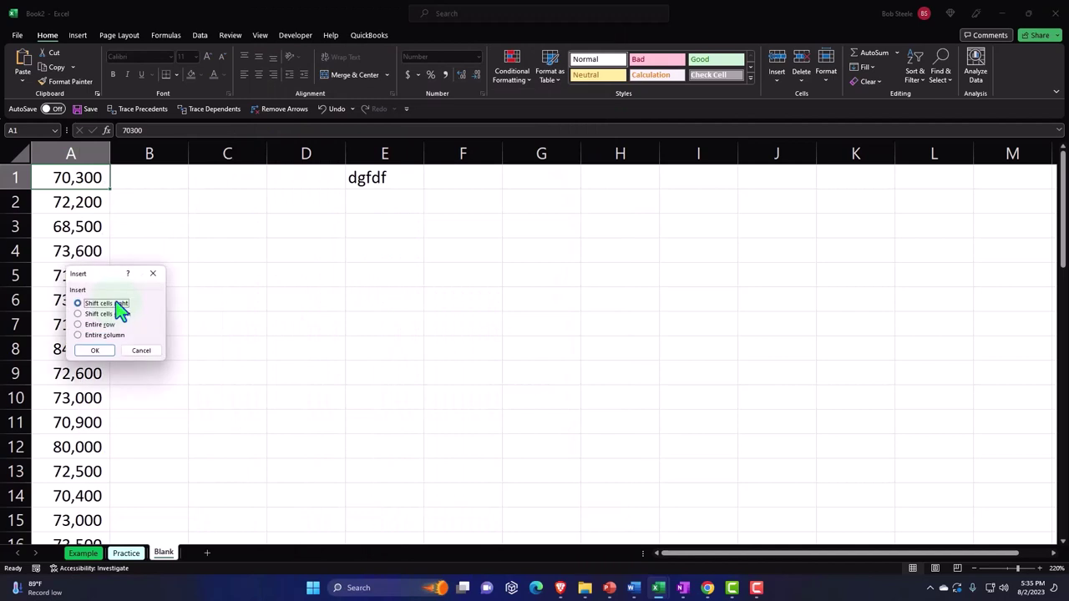
left_click_drag(114, 282, 195, 201)
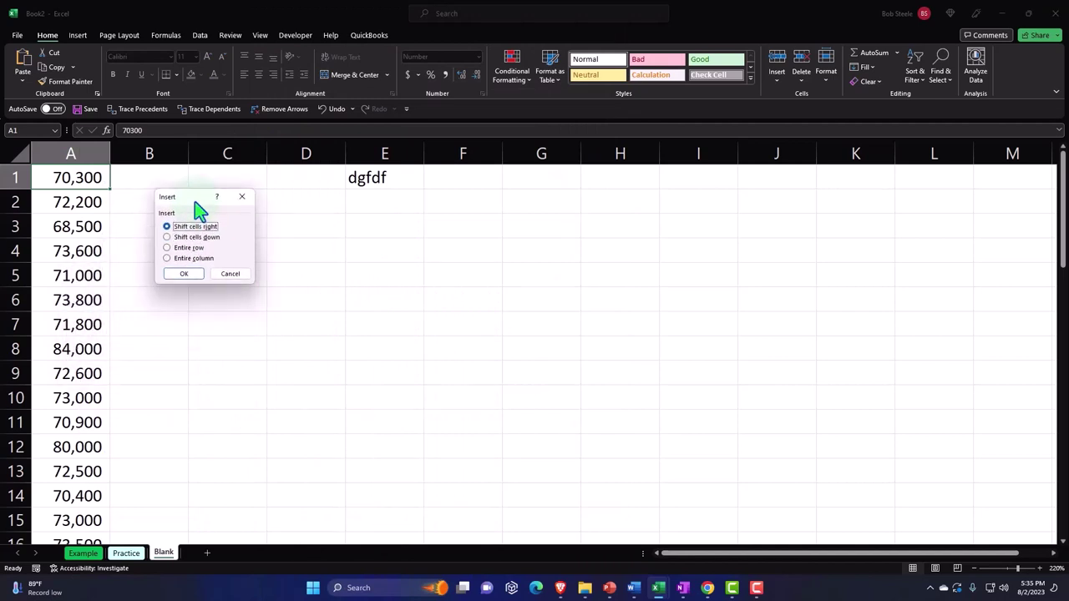
left_click(168, 237)
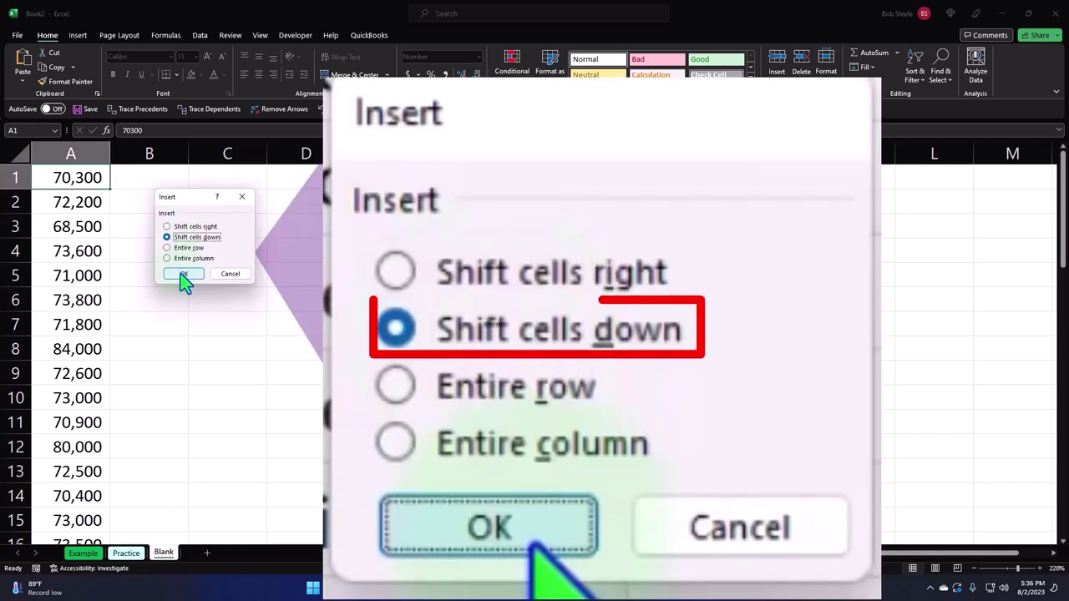
left_click(182, 274)
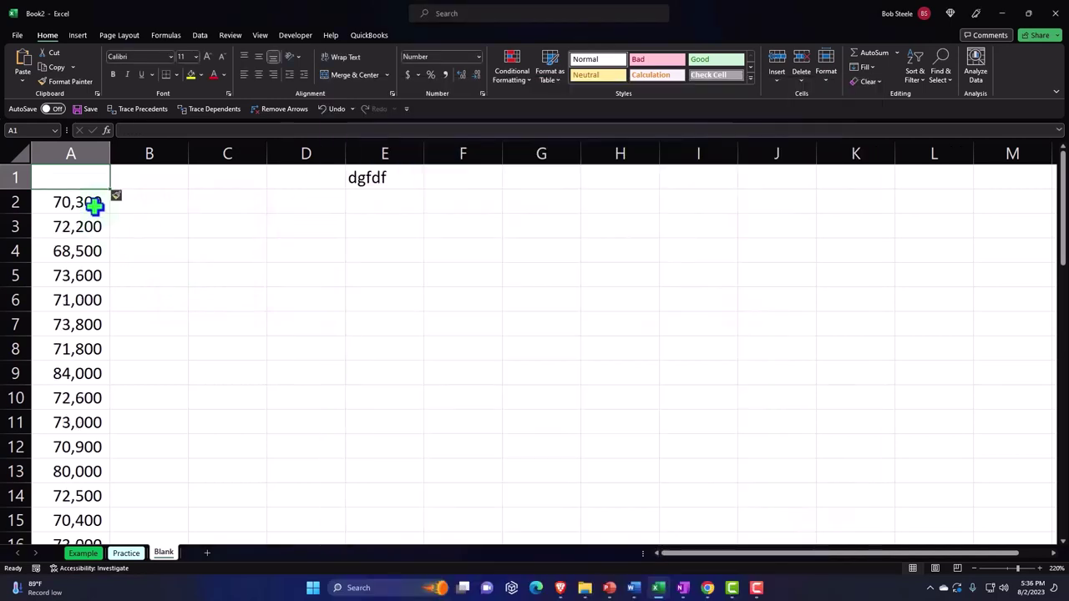
Clear the filler text from cell E1 and enter the header Wages in cell A1
left_click(377, 177)
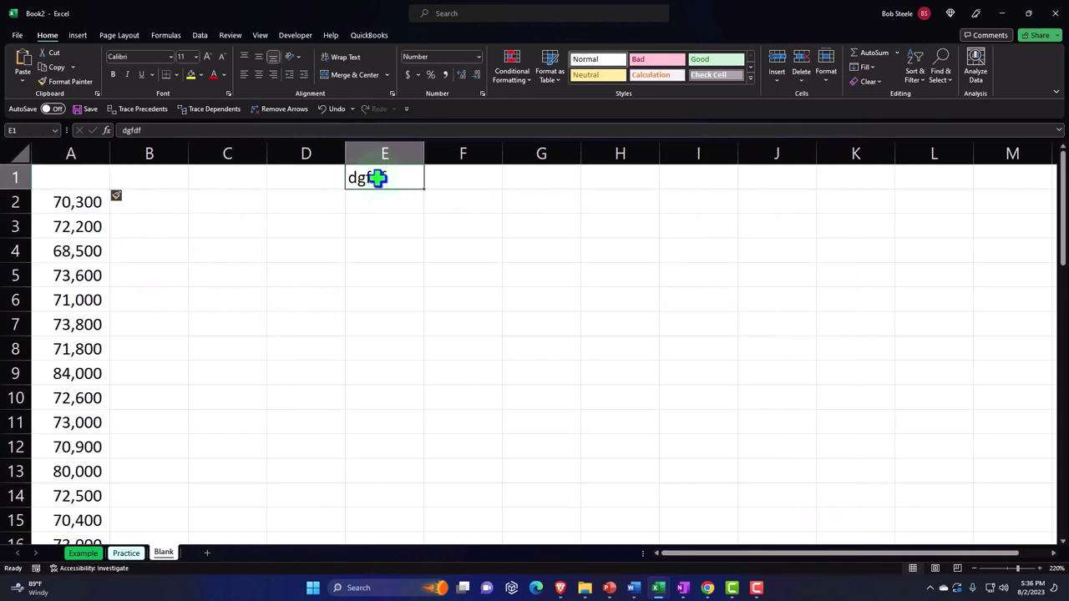
key("Delete")
key("Left")
key("Left")
key("Left")
key("Left")
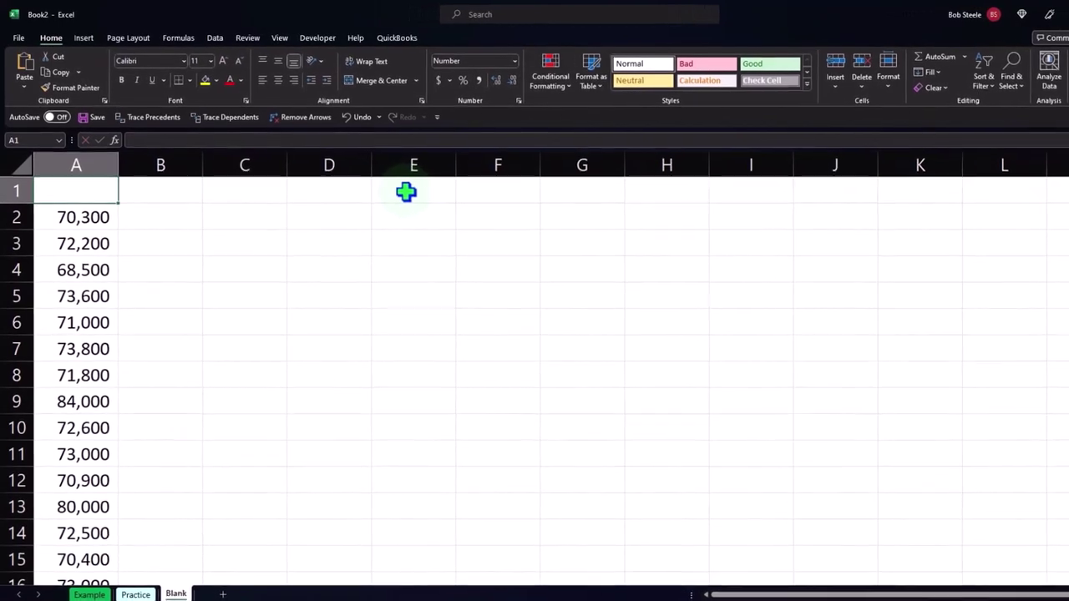
type("Wages")
key("Return")
key("Up")
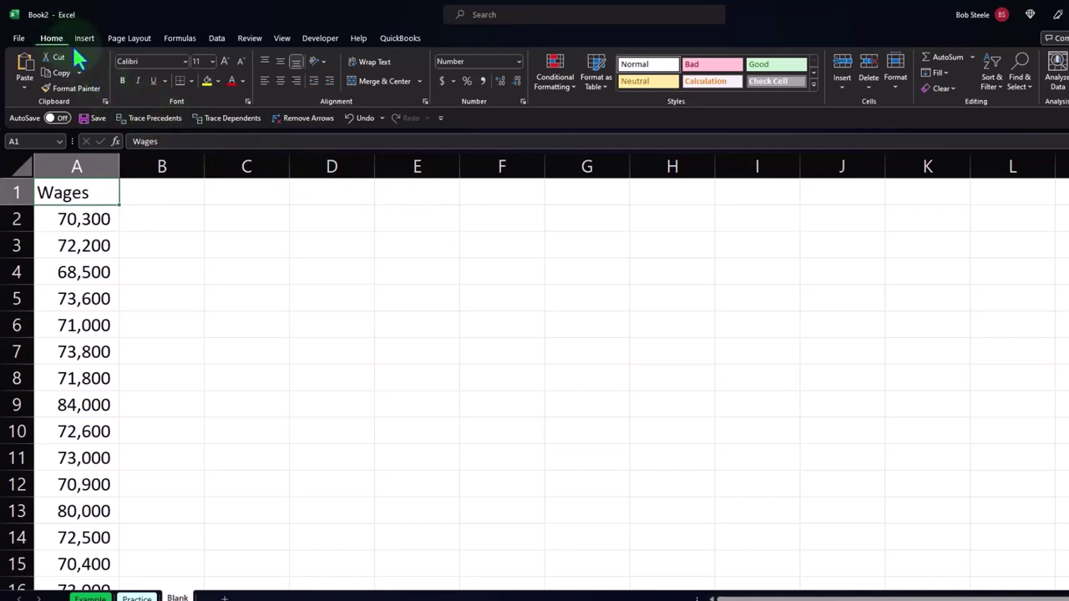
Center the Wages header in A1 and make all cells on the sheet bold
left_click(282, 81)
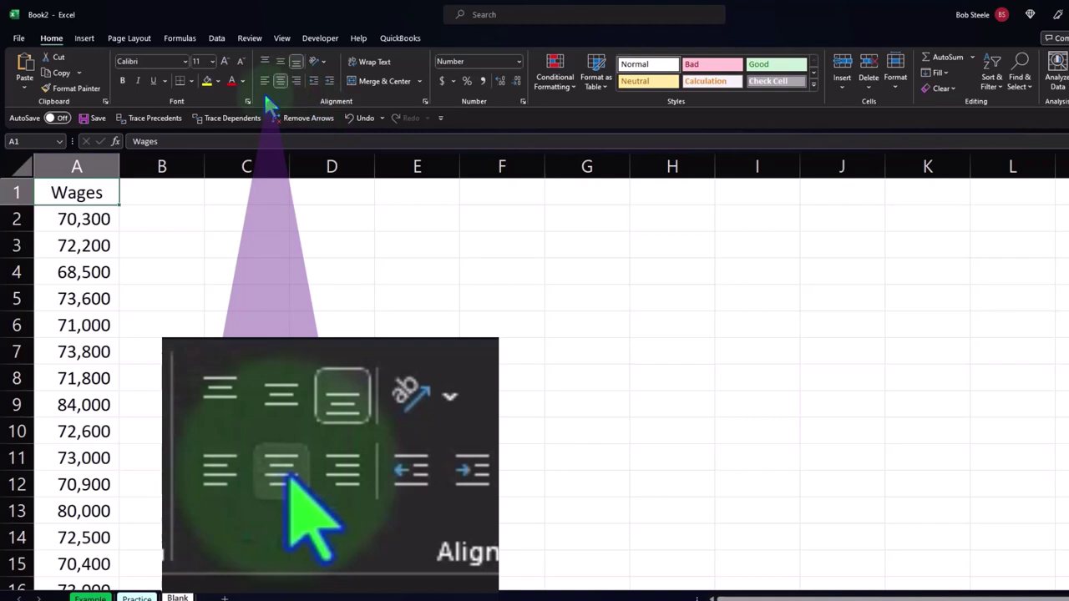
left_click(25, 167)
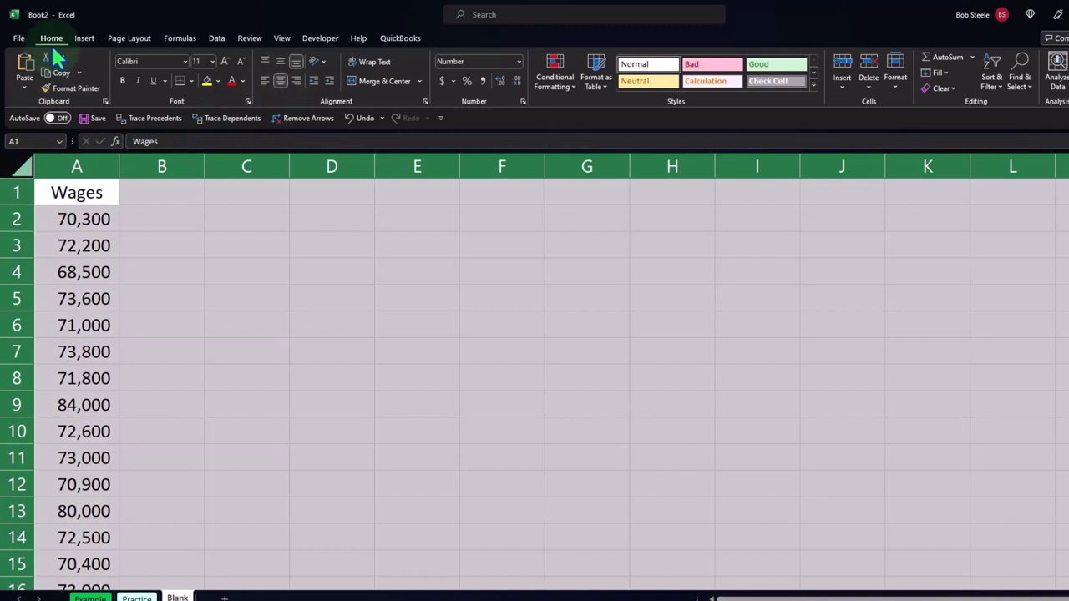
left_click(123, 81)
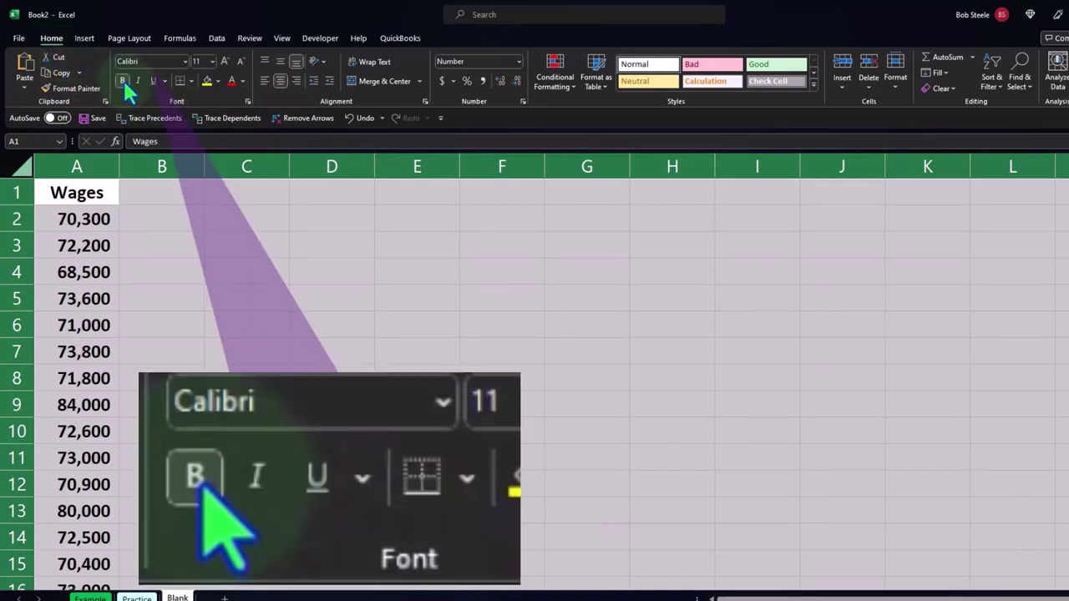
left_click(218, 323)
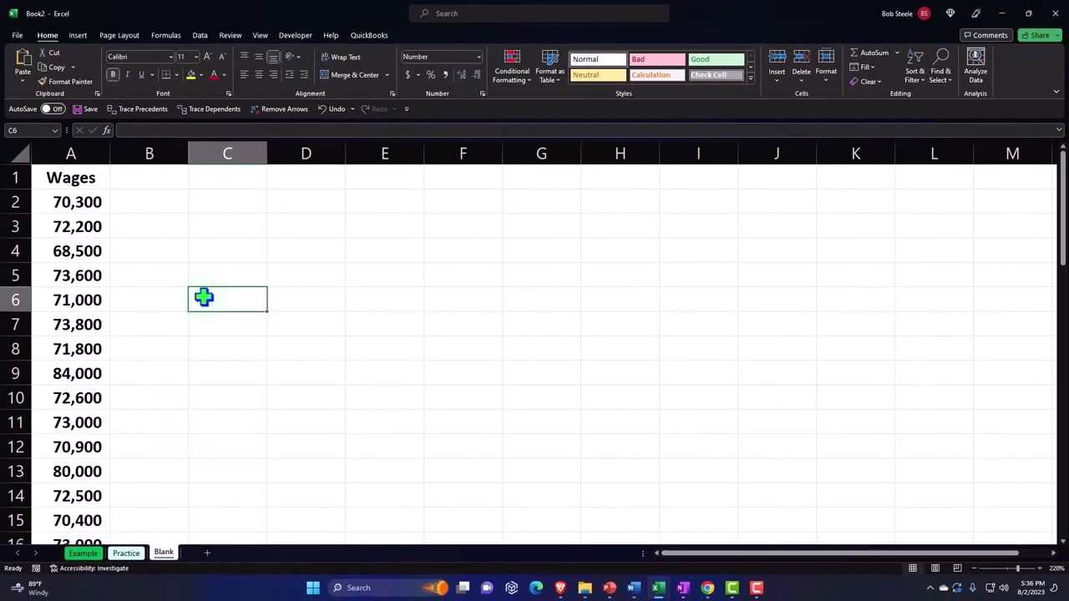
left_click(89, 272)
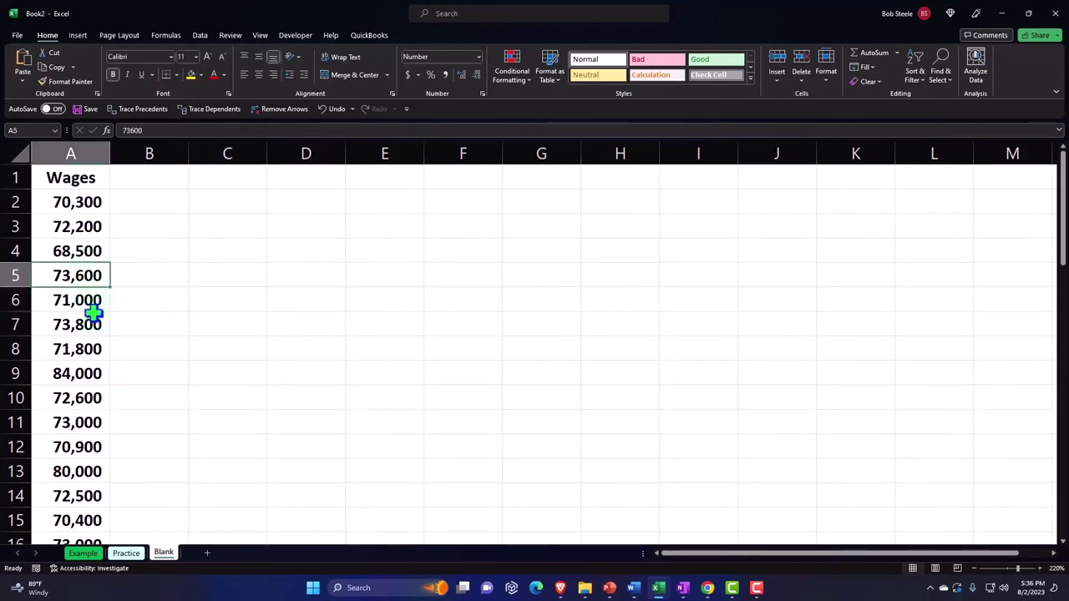
Convert the Wages data in column A into a table with headers
scroll(93, 312, "down", 9)
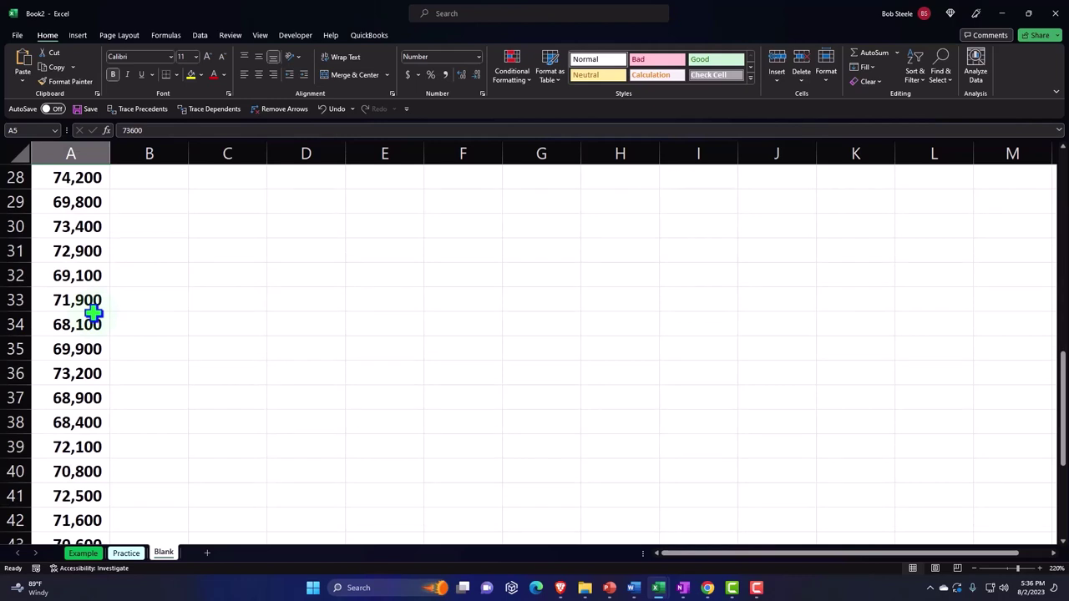
scroll(94, 312, "up", 9)
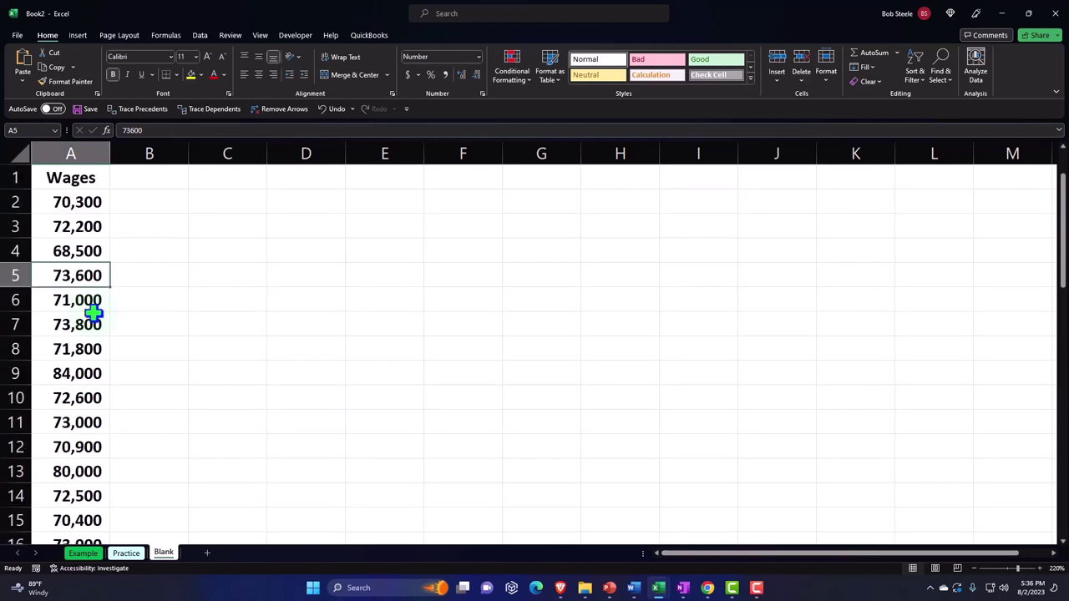
left_click(77, 37)
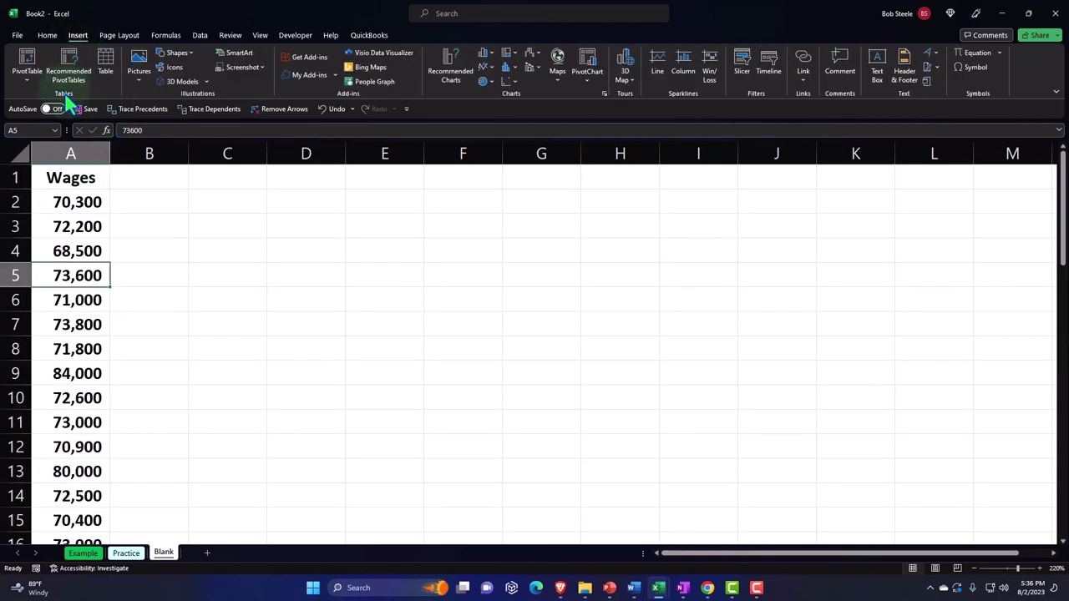
left_click(108, 67)
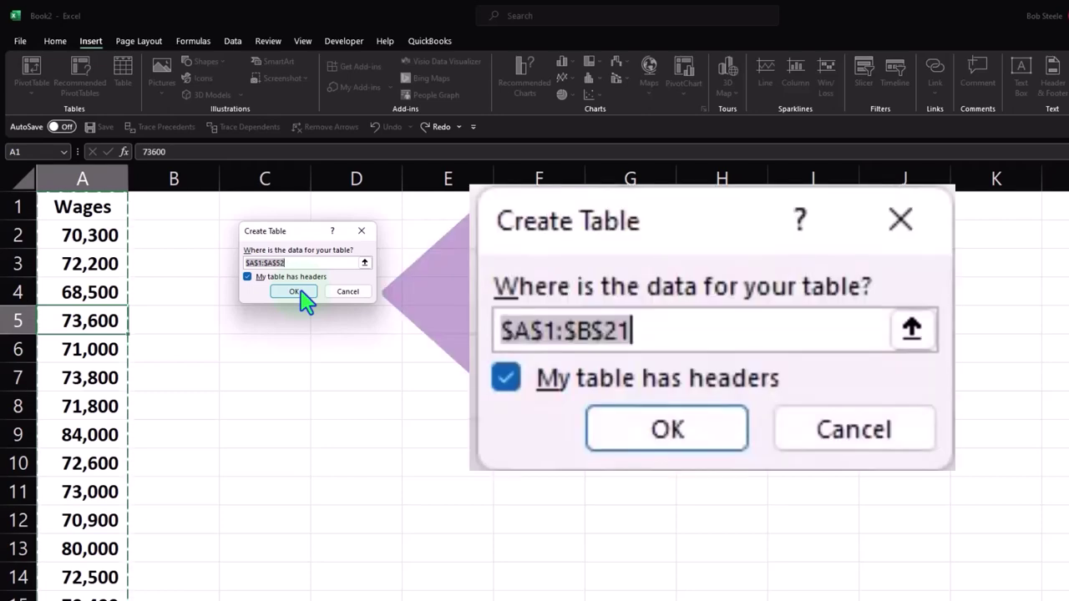
left_click(297, 292)
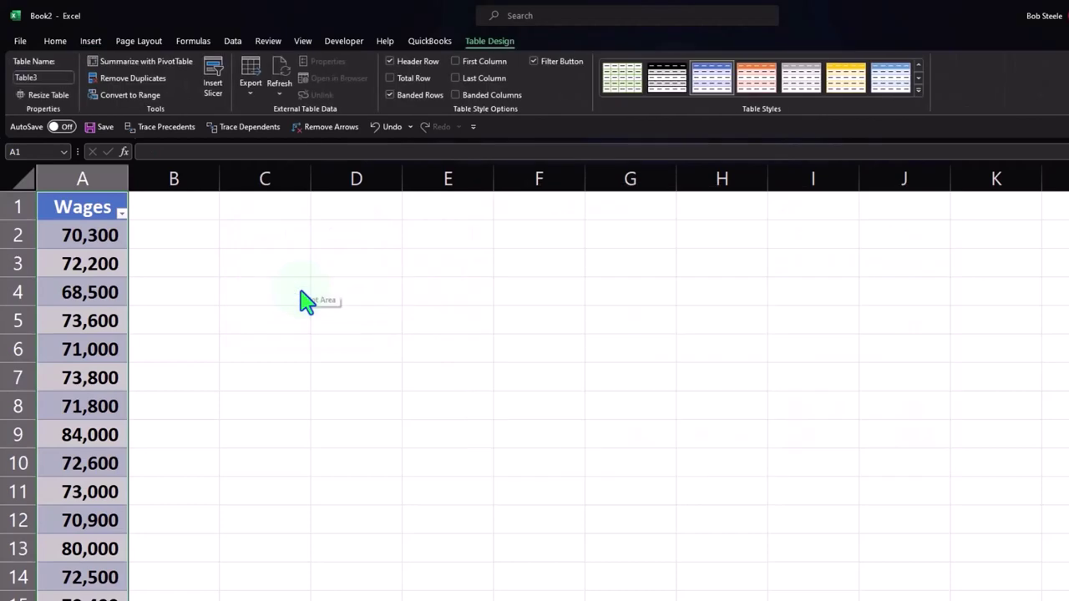
left_click(299, 291)
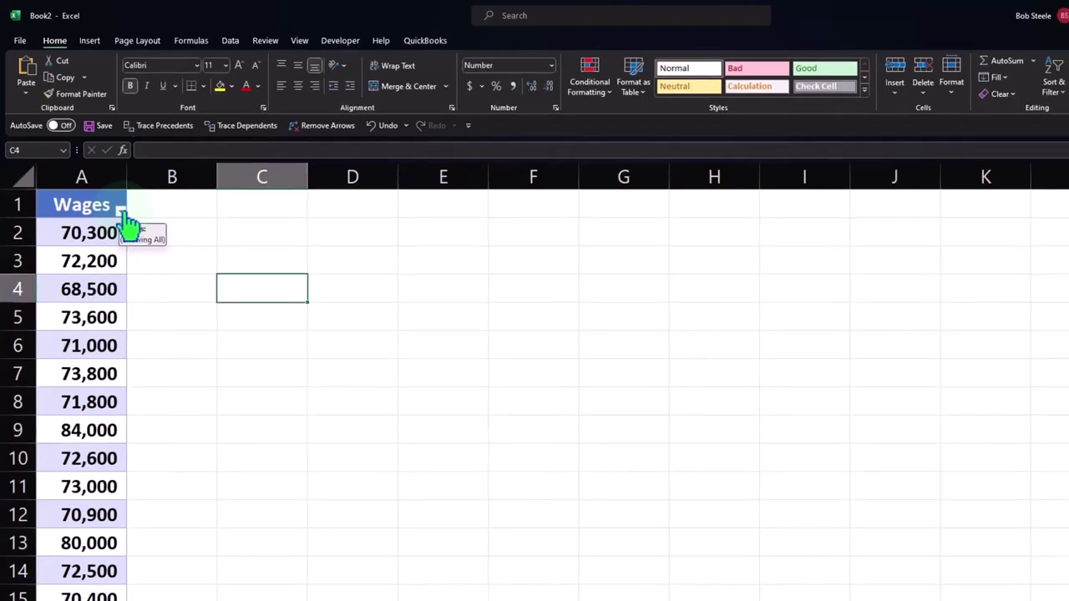
Sort the Wages table from smallest to largest
left_click(124, 213)
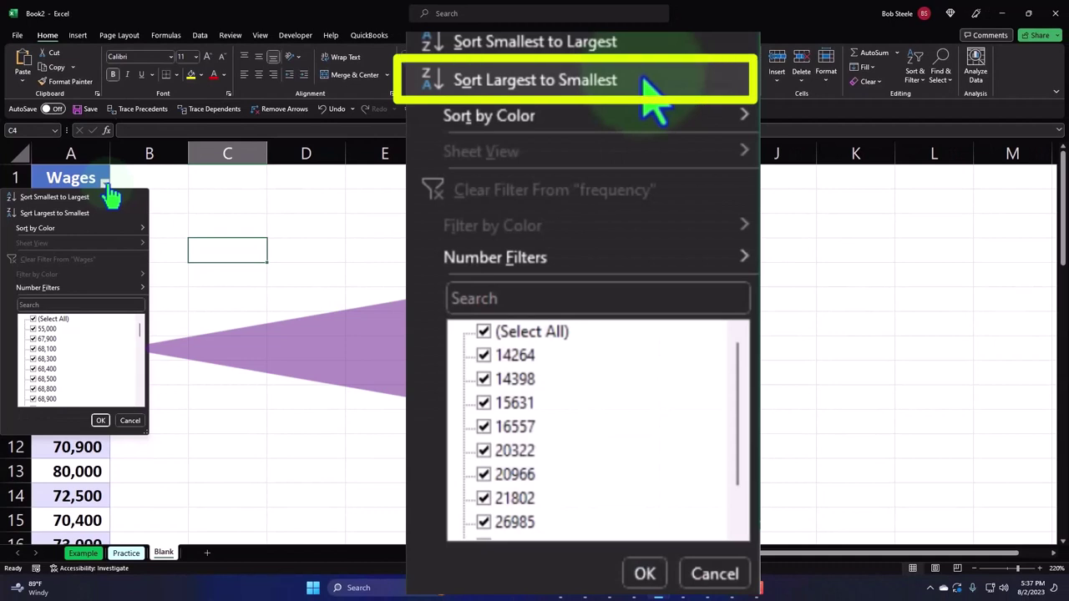
left_click(41, 199)
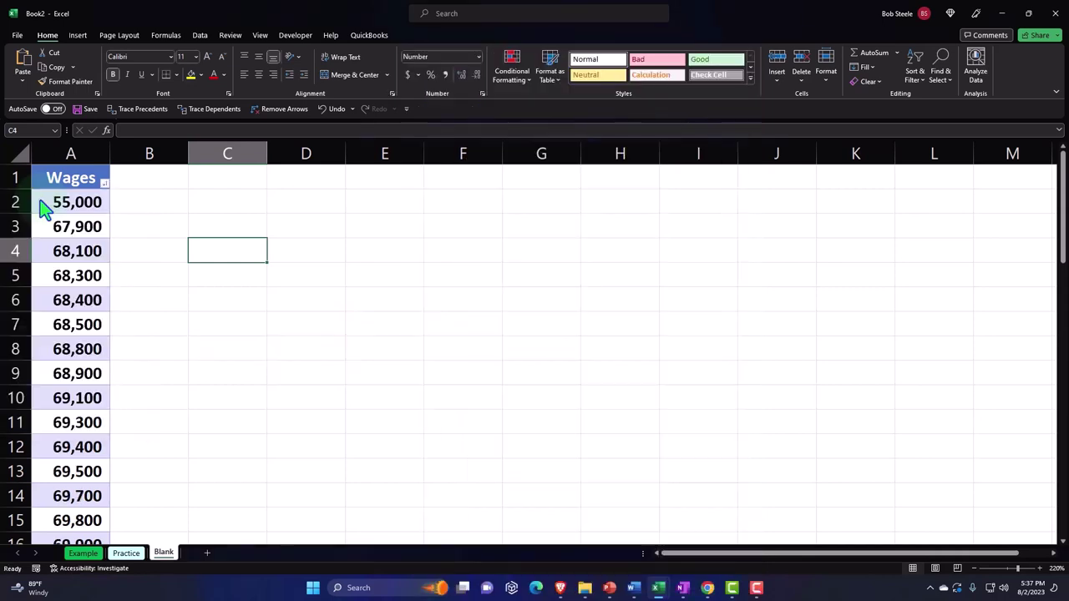
left_click(146, 223)
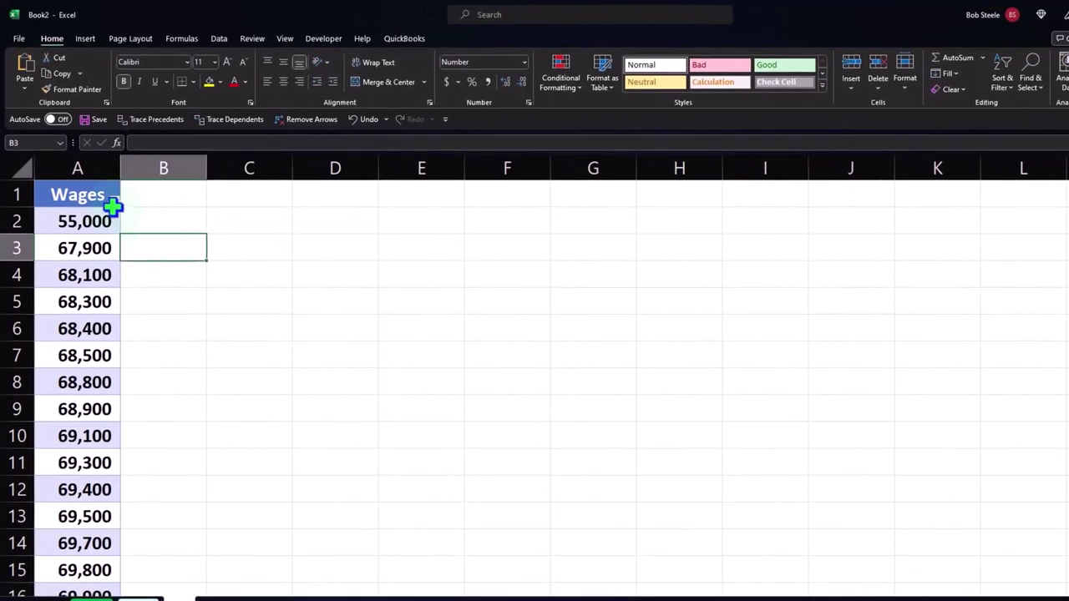
Insert a histogram chart from the Wages data in column A
left_click(78, 171)
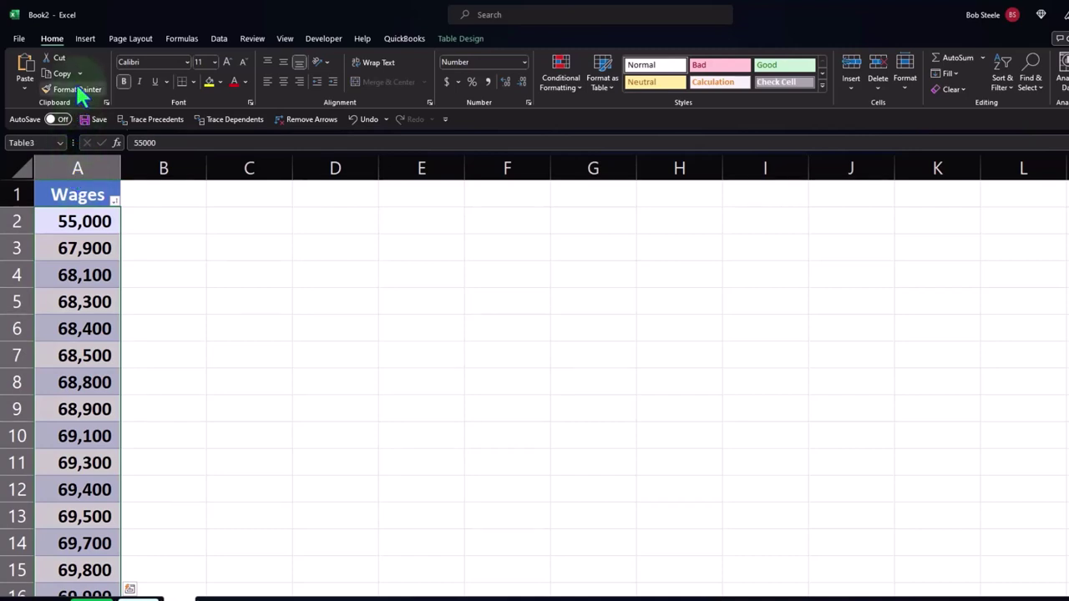
left_click(79, 44)
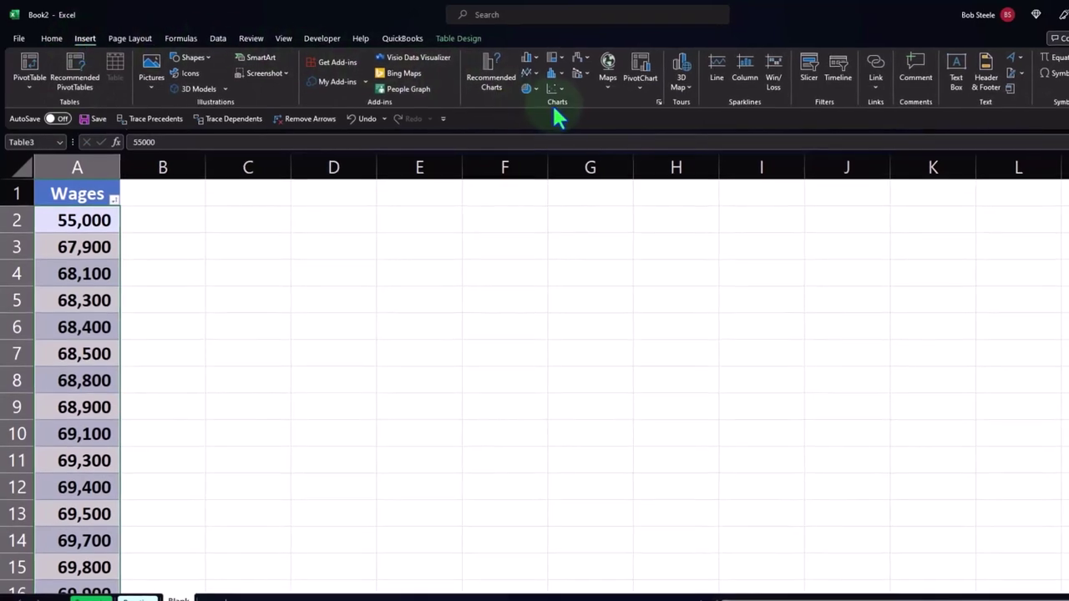
left_click(518, 57)
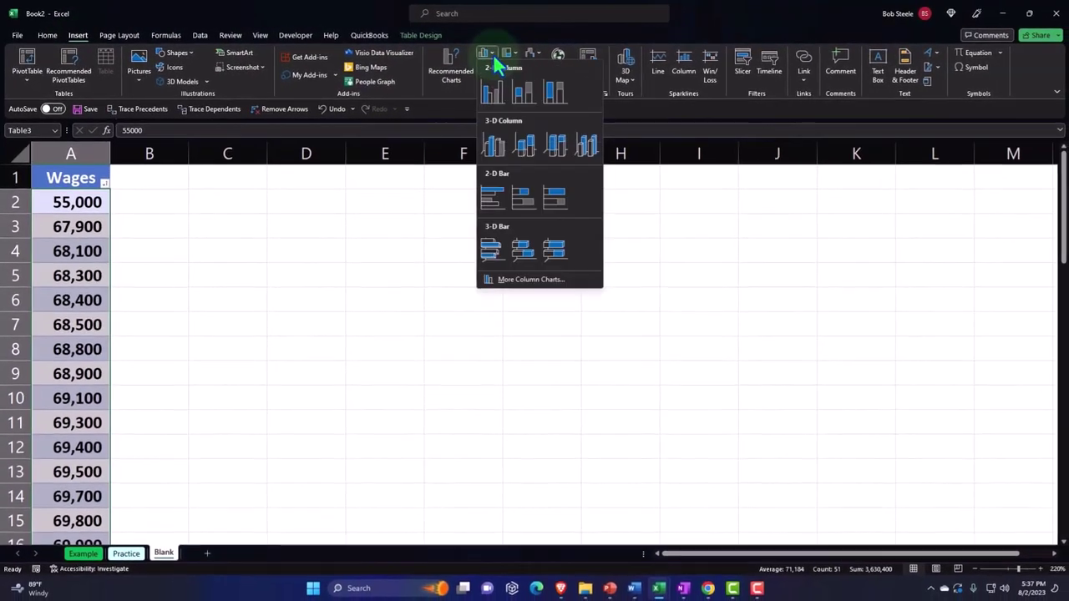
key("Escape")
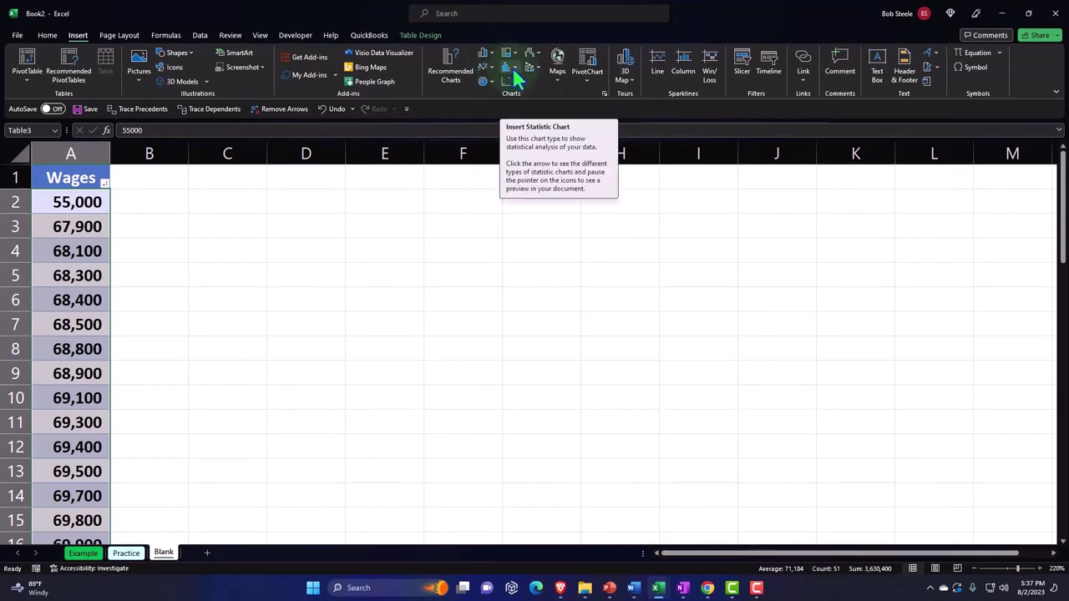
left_click(513, 72)
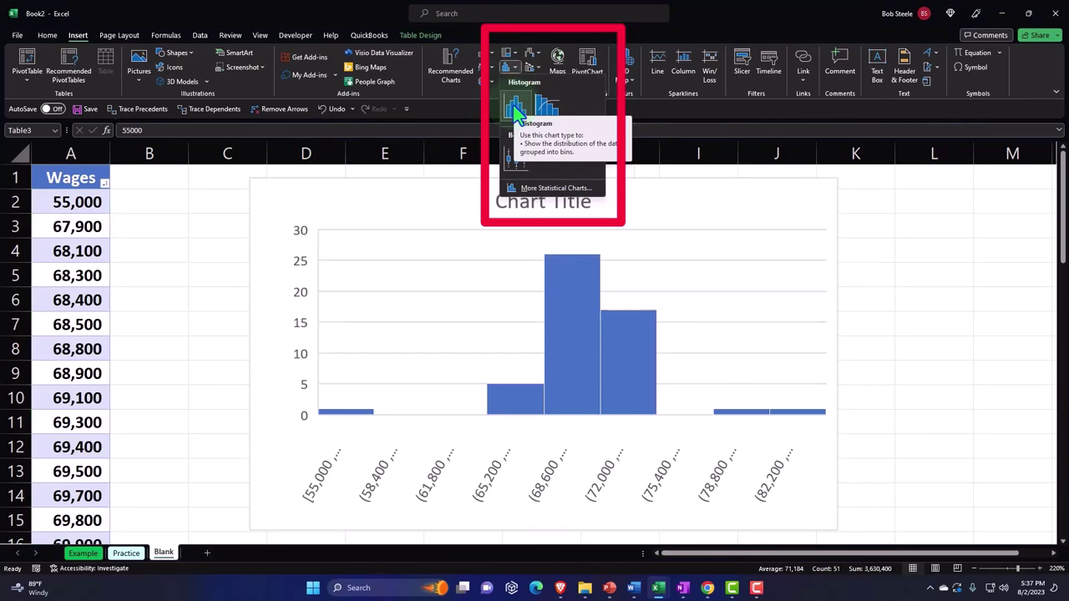
left_click(513, 107)
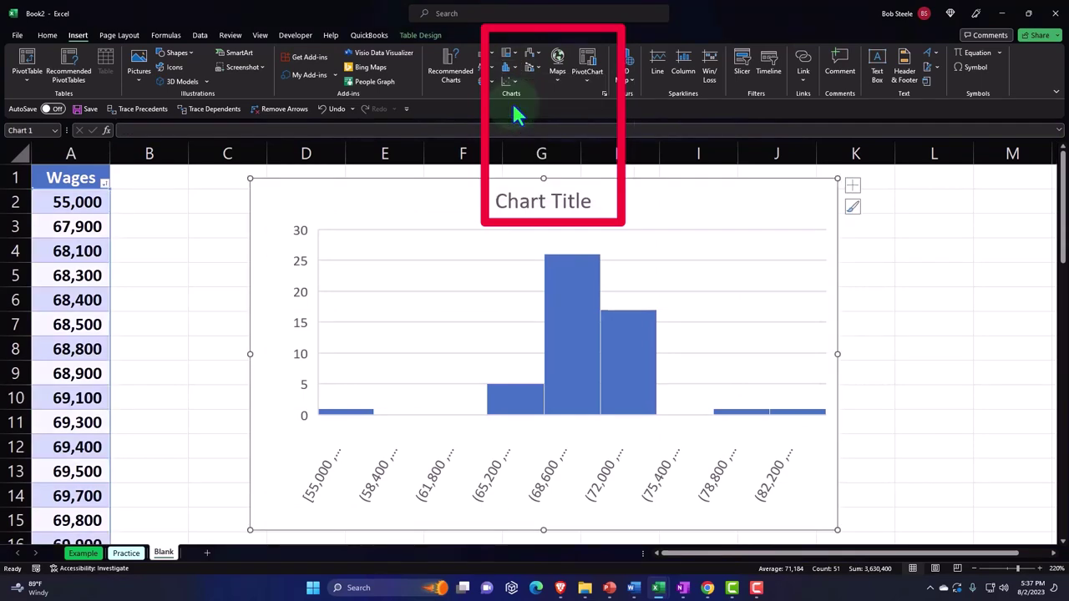
Delete the histogram's chart title and enlarge the chart to span about columns B to K
left_click(534, 209)
key("Delete")
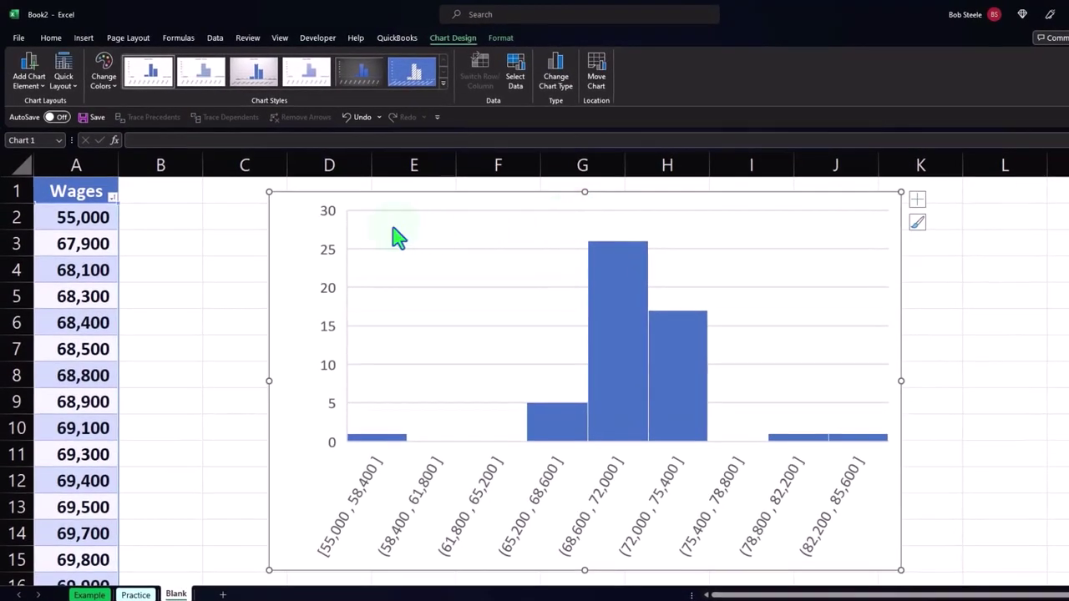
left_click_drag(269, 190, 157, 192)
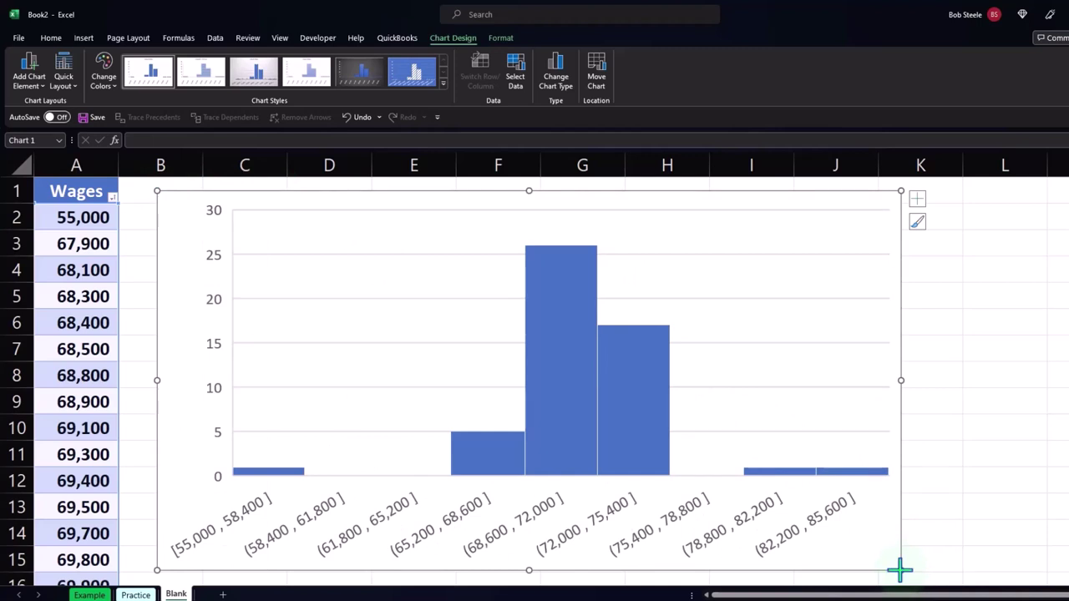
left_click_drag(900, 567, 910, 570)
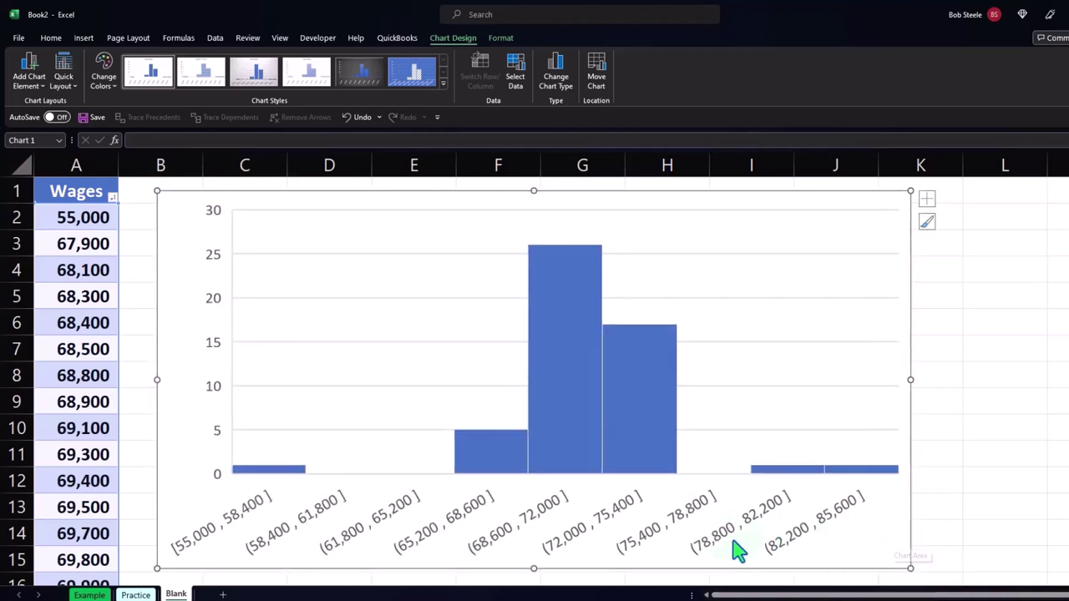
Open the bin options for the histogram's horizontal axis, try By Category bins and restore Automatic
double_click(678, 526)
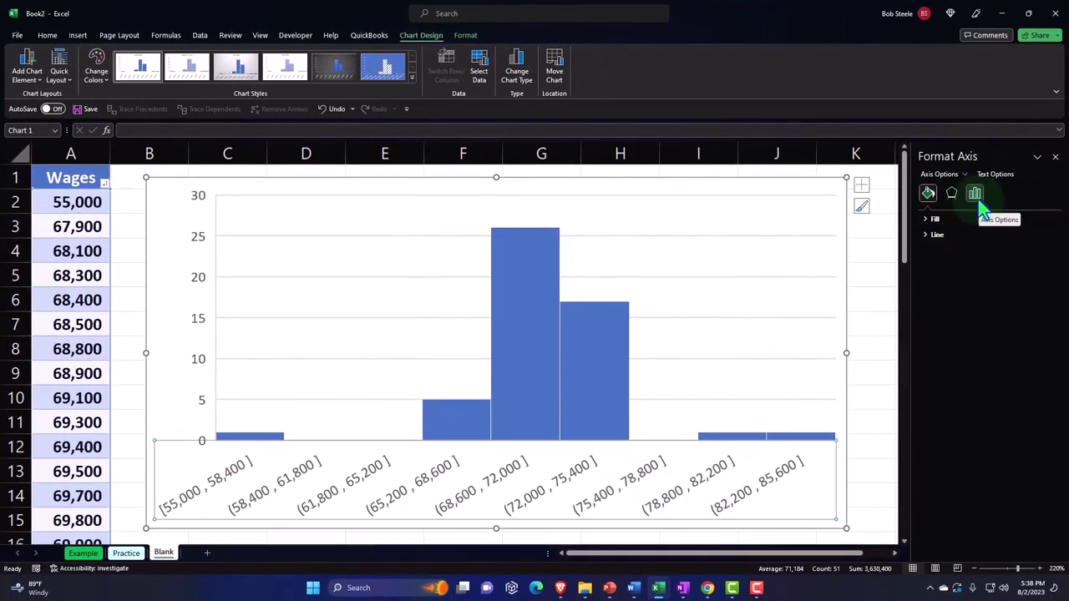
left_click(979, 201)
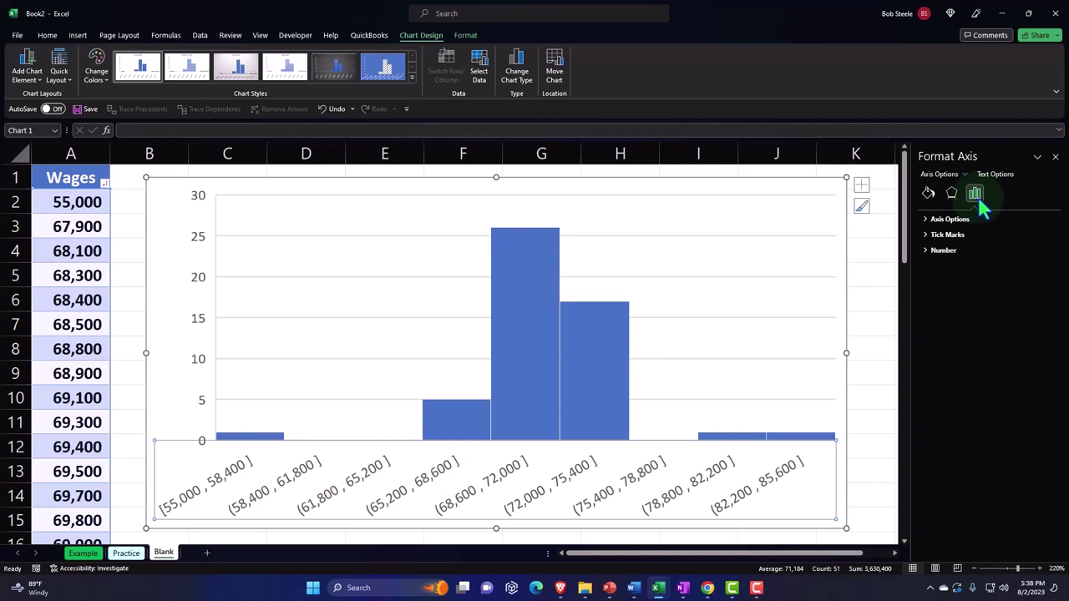
left_click(922, 221)
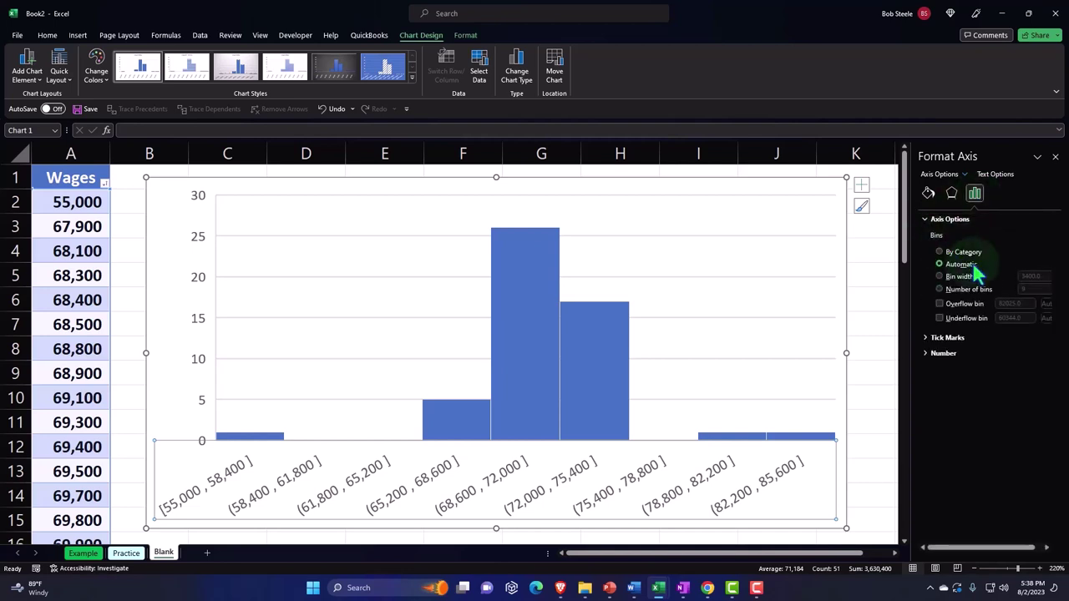
left_click(941, 253)
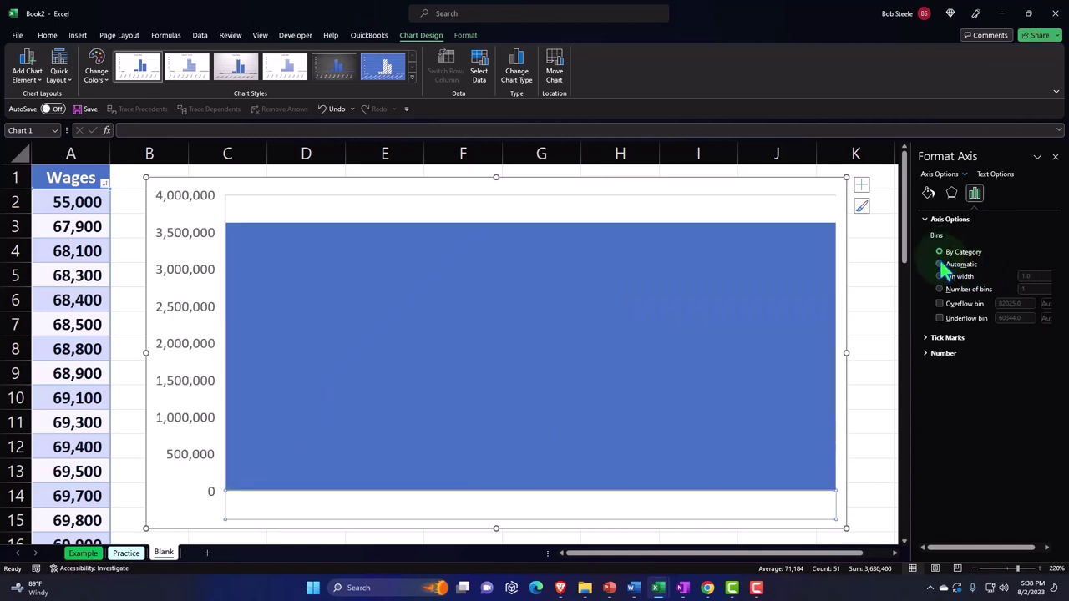
left_click(940, 265)
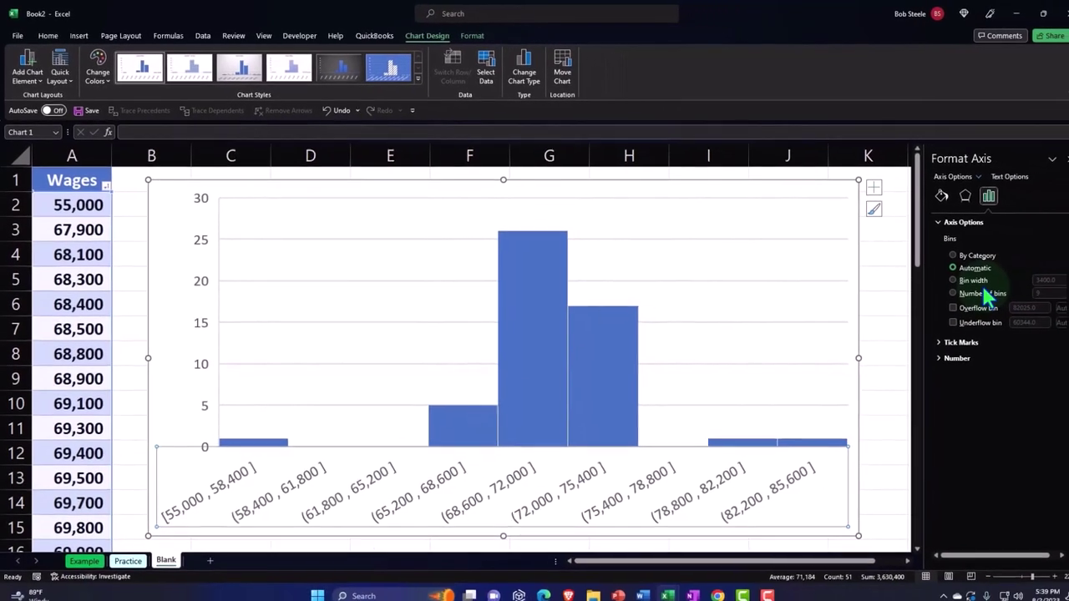
Set the histogram's bin width to 2000
left_click(940, 277)
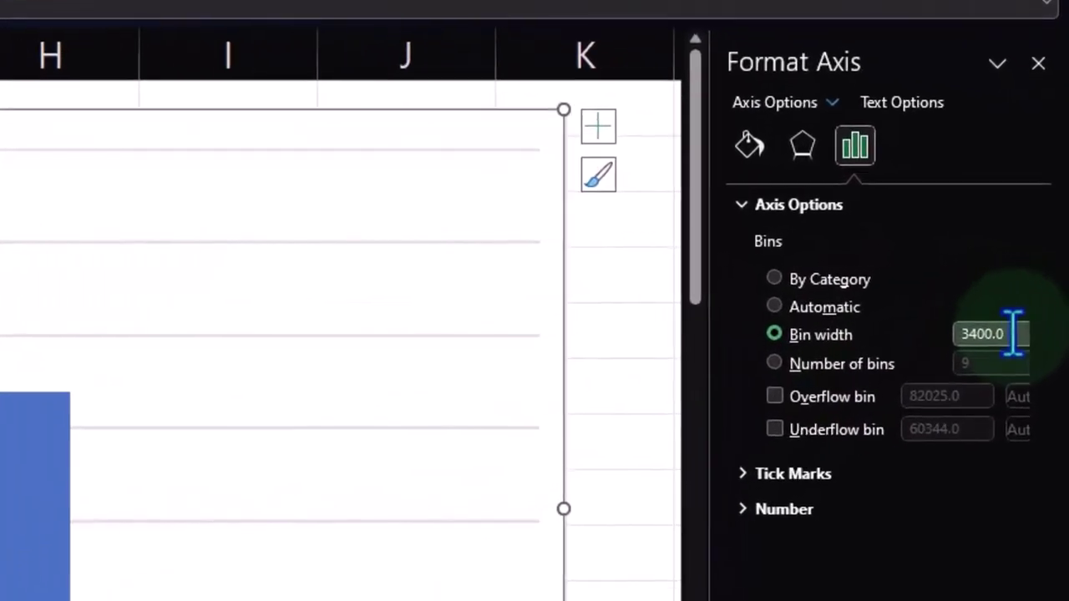
type("2")
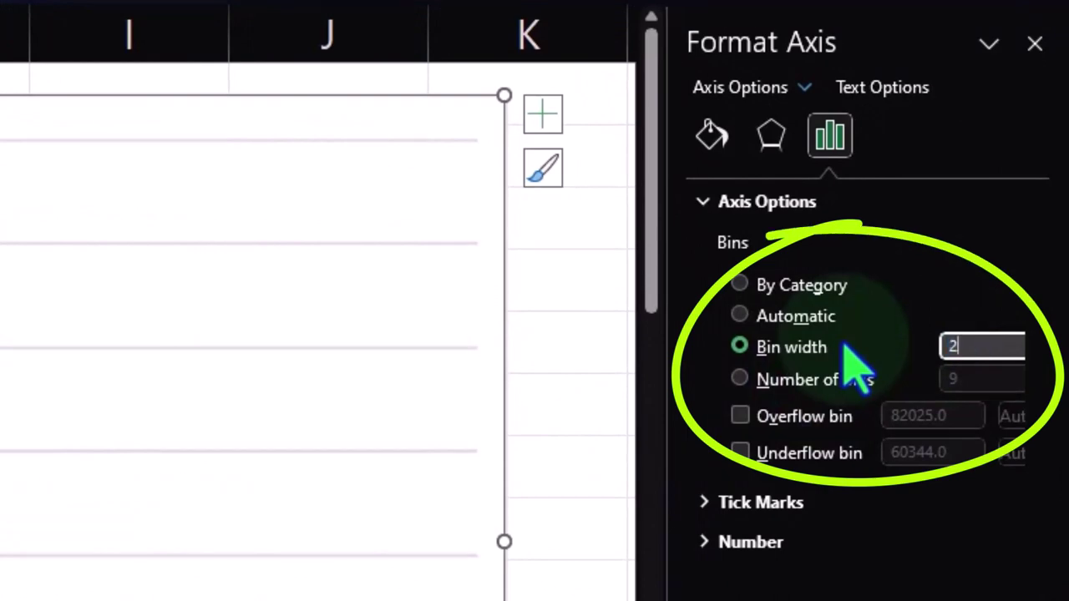
type("000")
key("Tab")
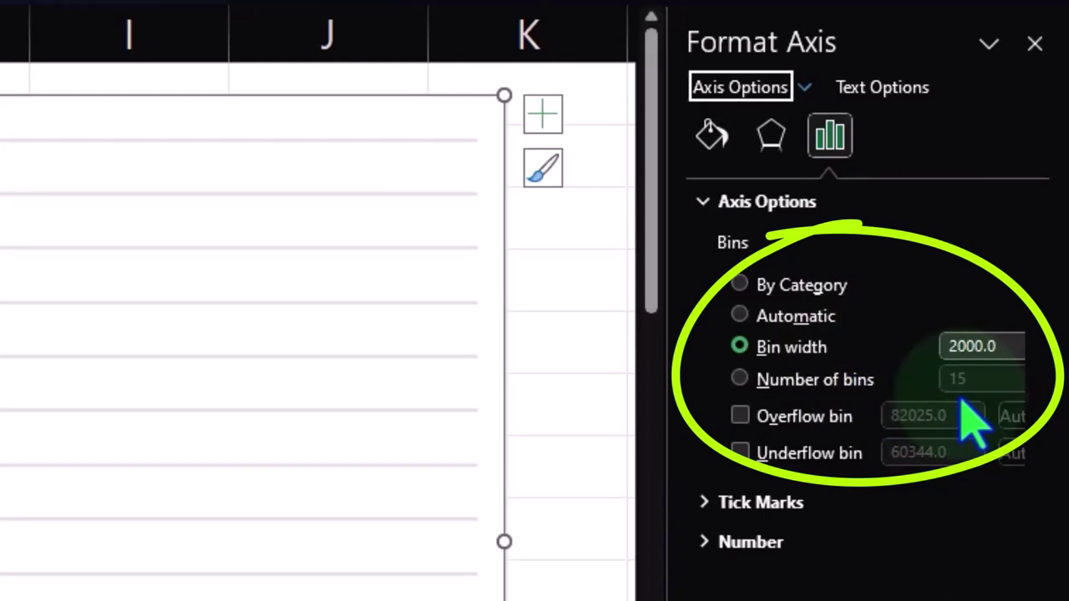
Try 10 as the histogram's number of bins, and return the binning to Automatic
left_click(746, 393)
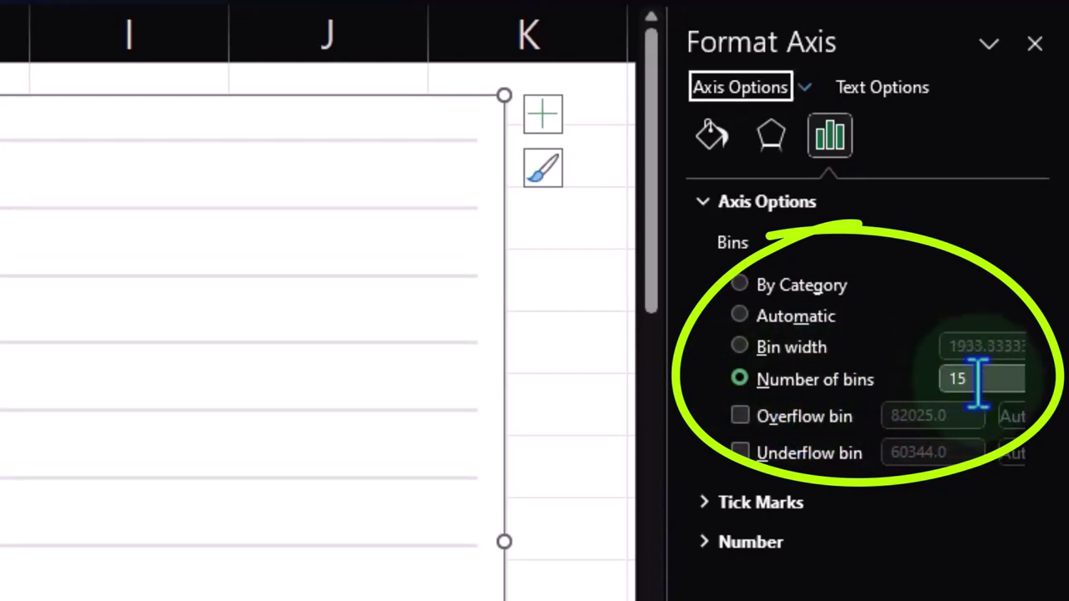
left_click(977, 378)
left_click_drag(978, 380, 916, 382)
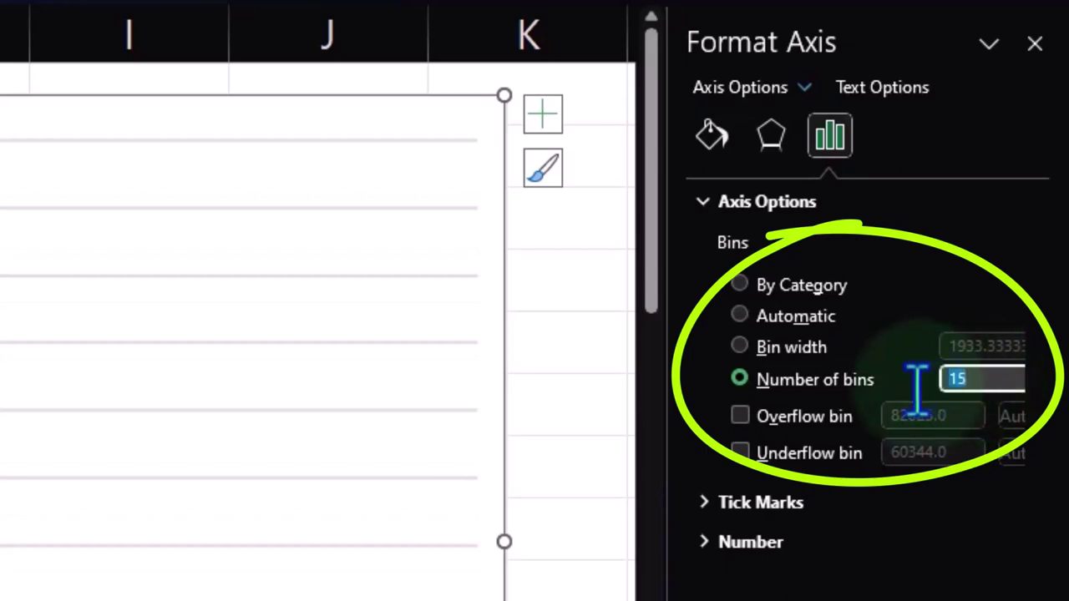
type("10")
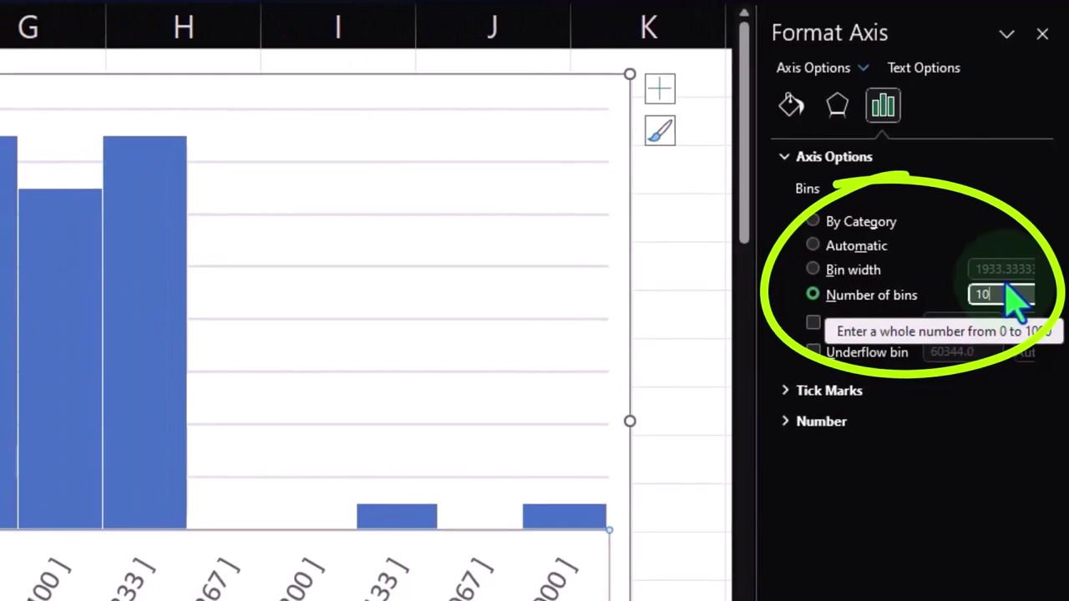
key("Tab")
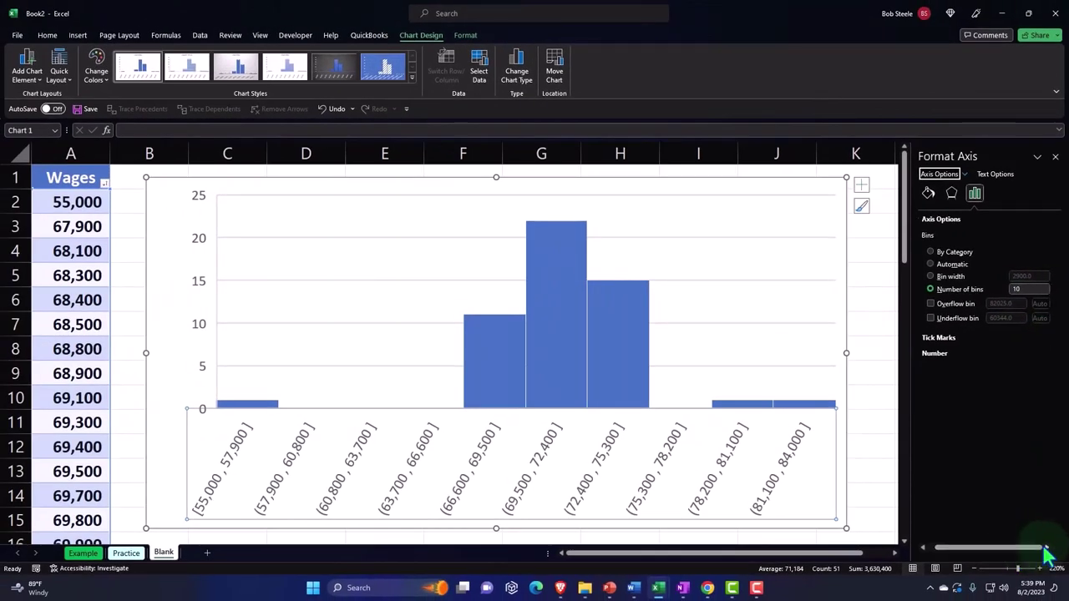
left_click(936, 267)
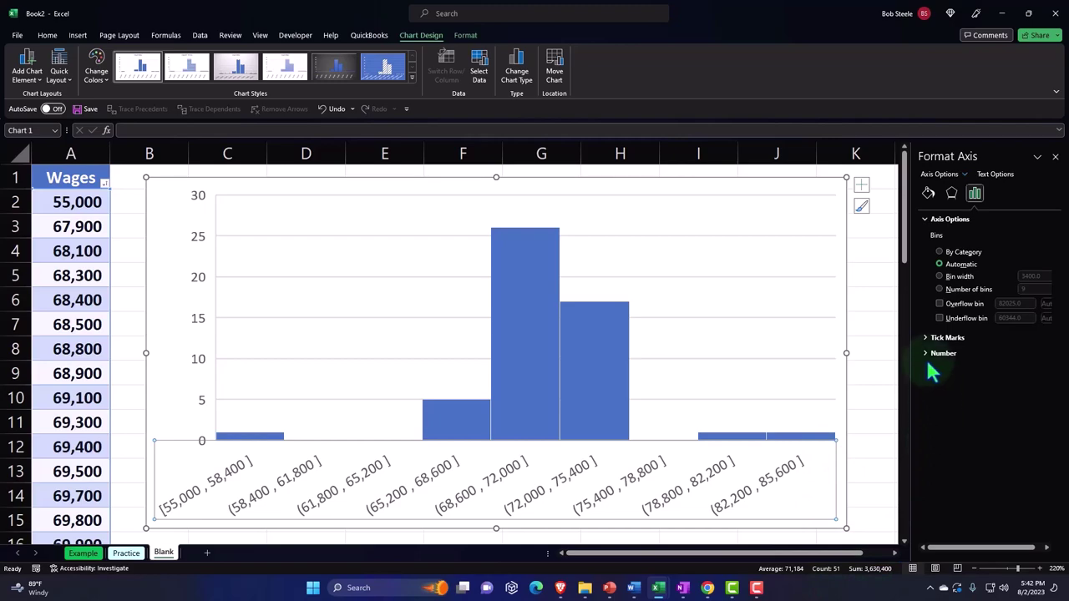
Turn off the 1000 separator in the number format of the histogram's horizontal axis
left_click(926, 353)
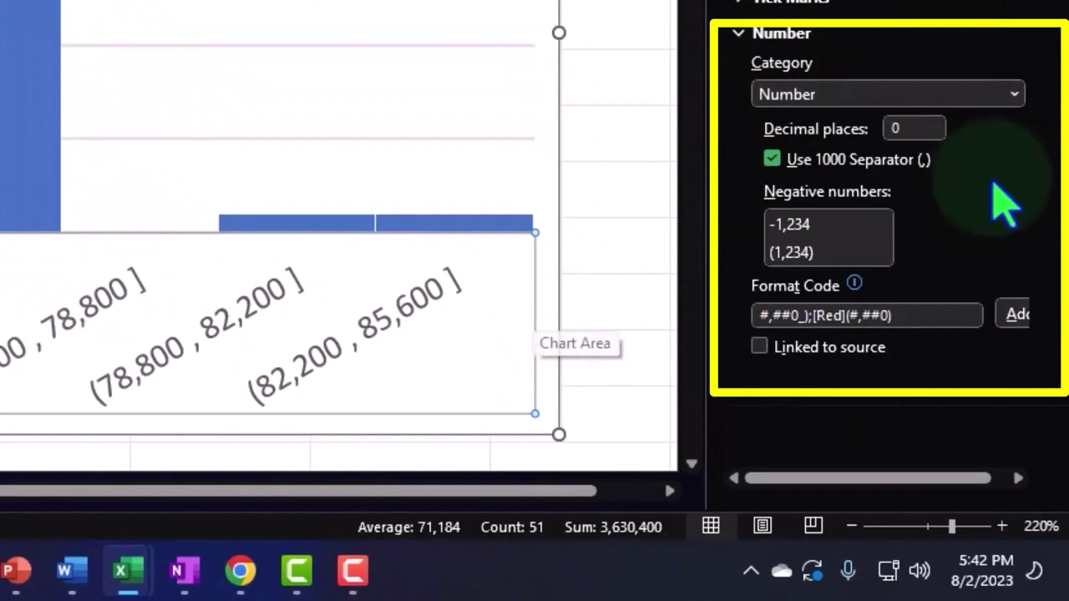
left_click(1013, 94)
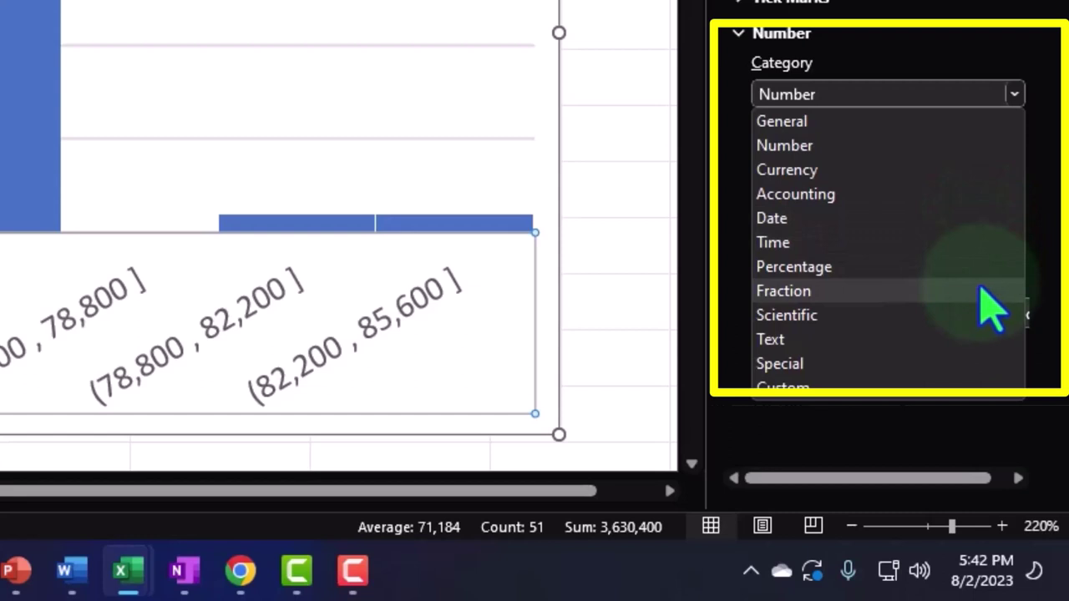
left_click(894, 98)
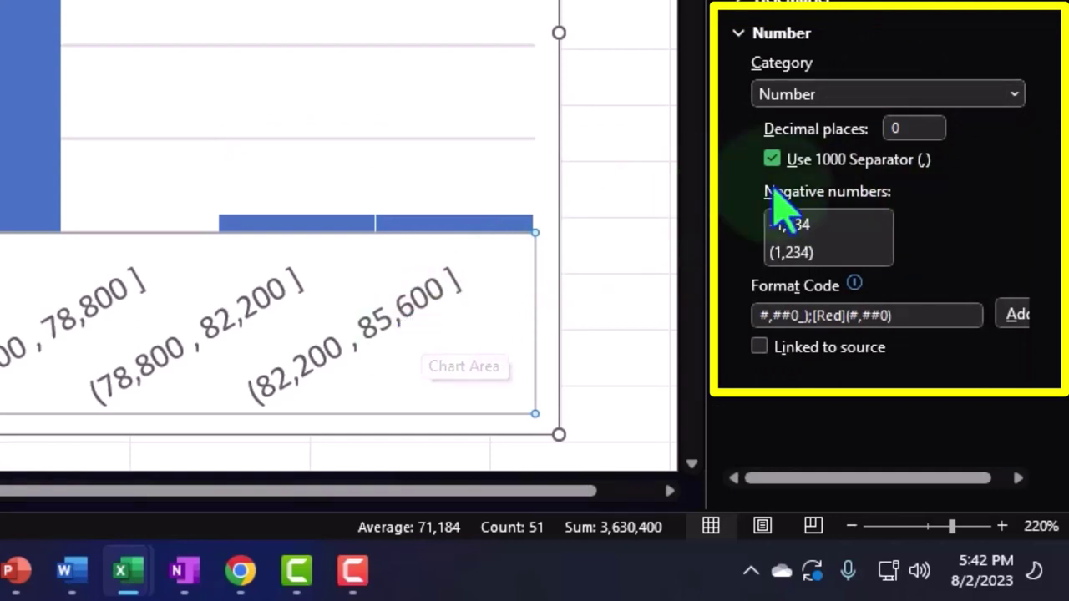
left_click(772, 159)
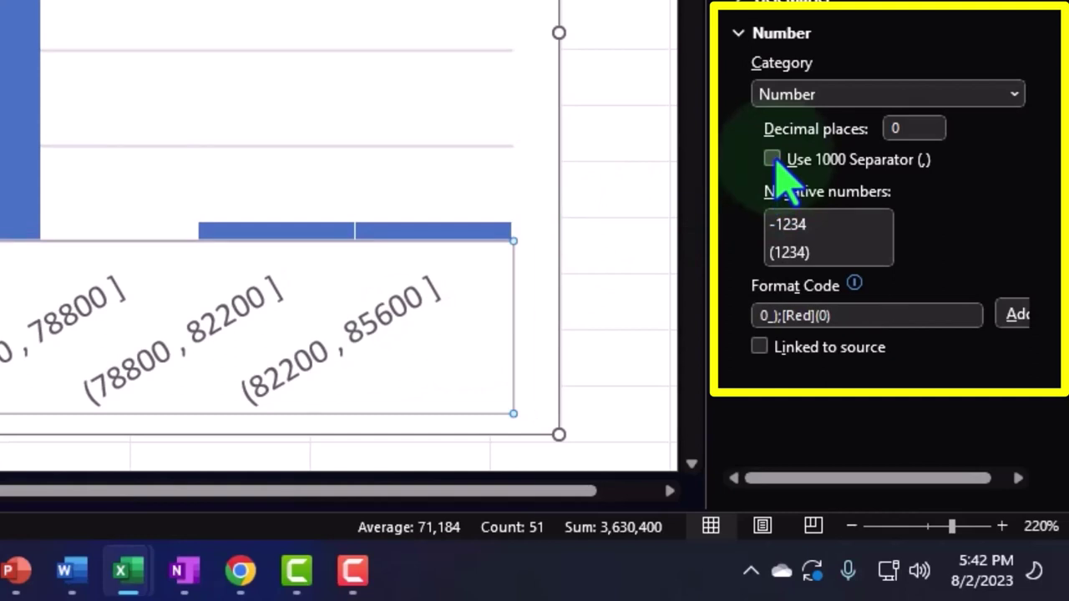
Turn the 1000 separator back on in the number format of the histogram's horizontal axis
left_click(773, 160)
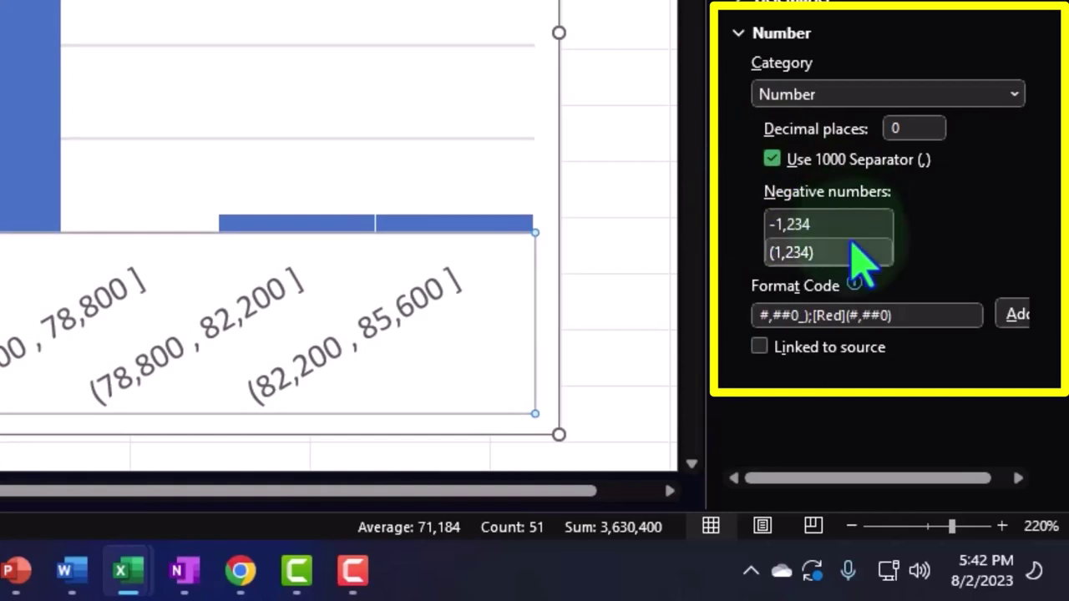
left_click(741, 38)
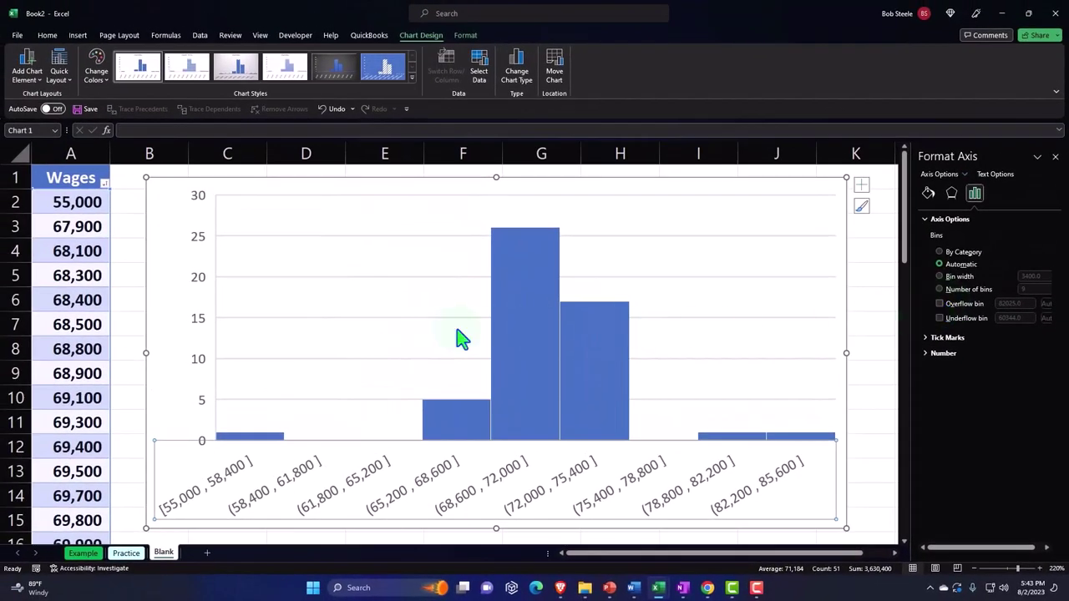
Review the bounds and display units of the histogram's vertical axis, and close the axis formatting options
left_click(200, 249)
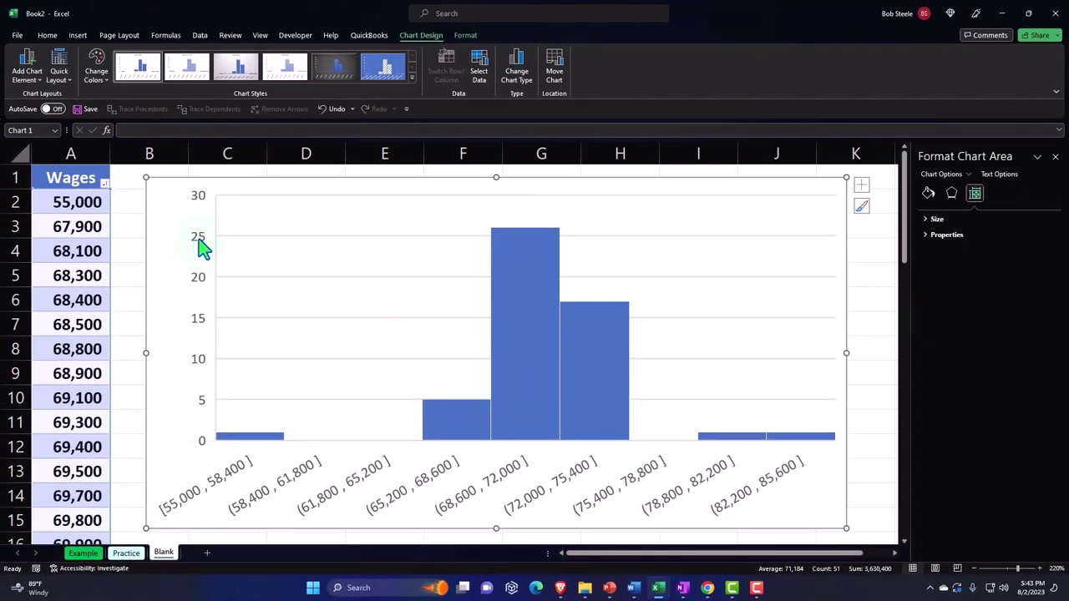
left_click(201, 242)
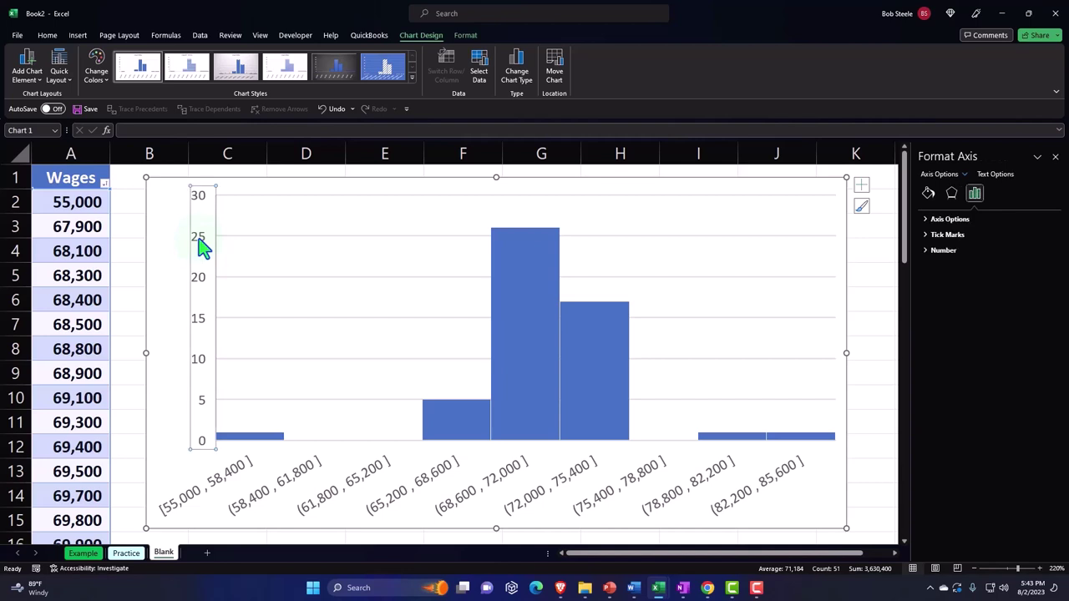
left_click(925, 219)
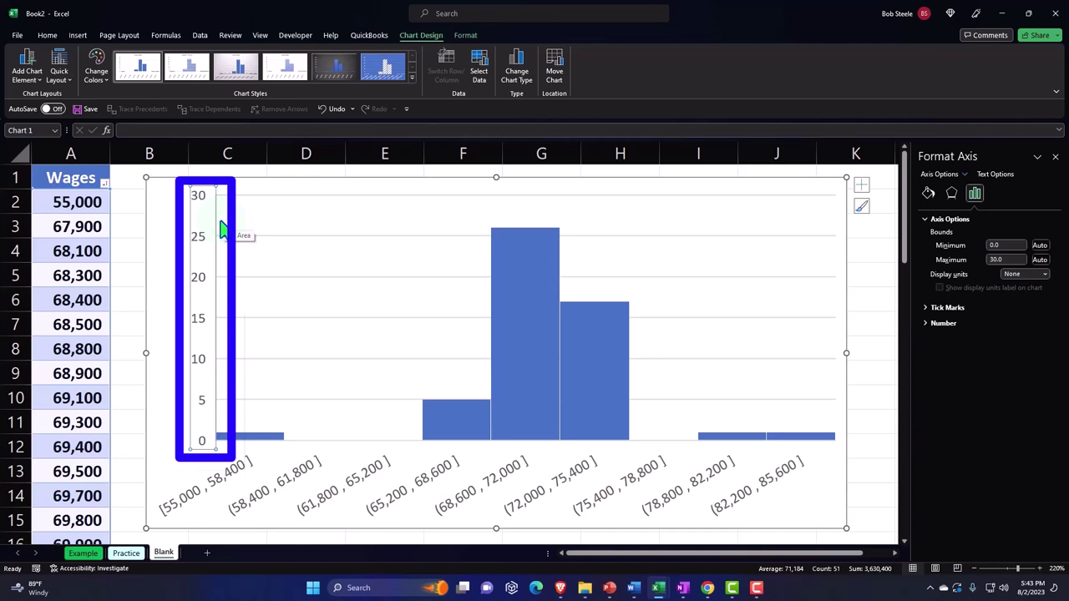
left_click(1054, 158)
left_click(265, 188)
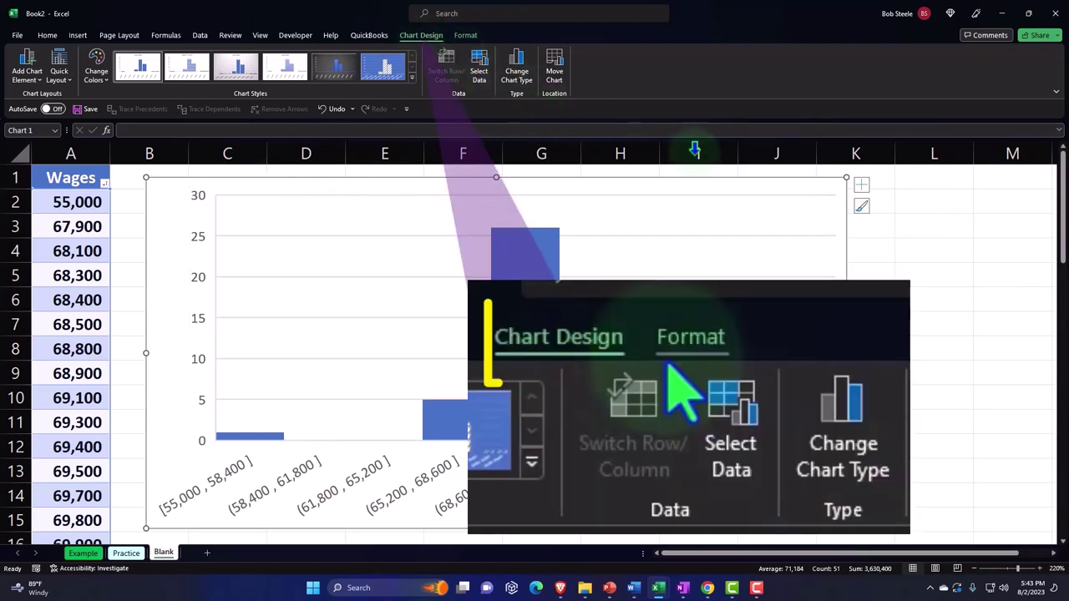
Review the chart elements that can be added to the histogram, including axis titles, chart title and data labels
left_click(936, 206)
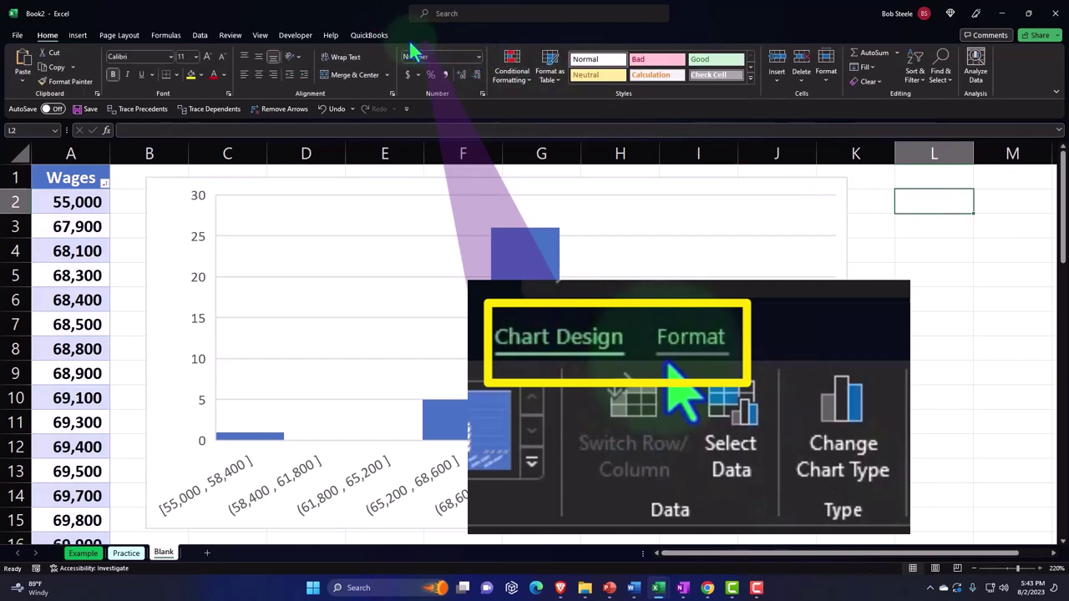
left_click(175, 187)
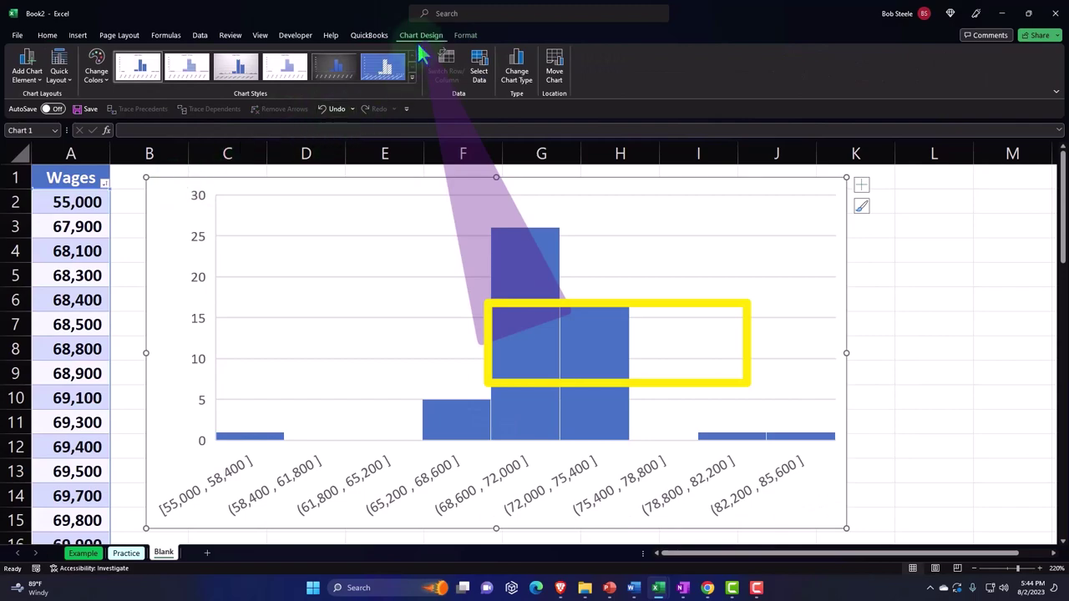
left_click(32, 76)
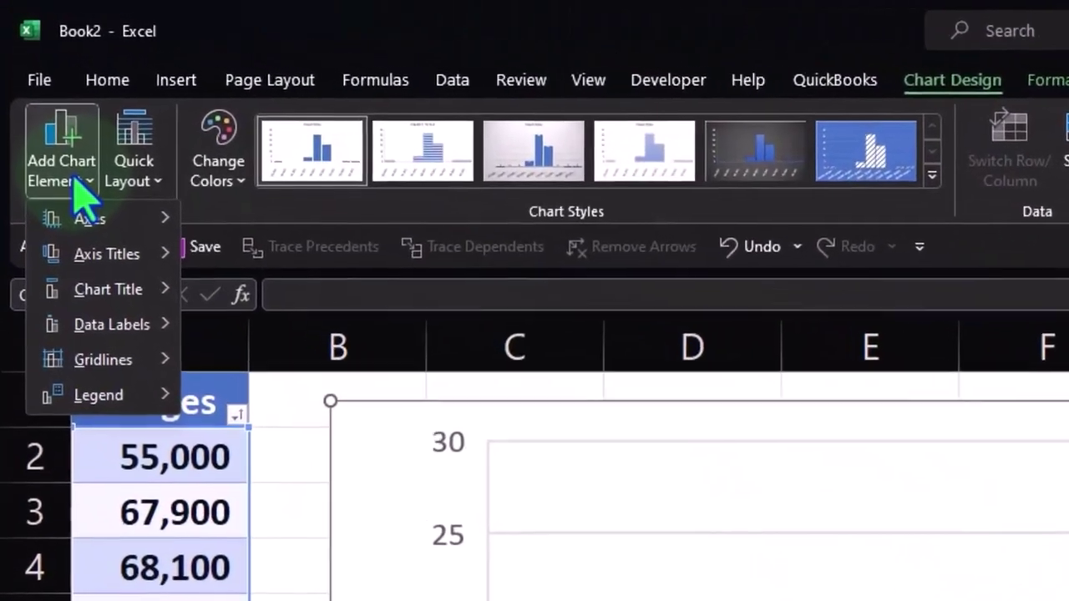
mouse_move(46, 141)
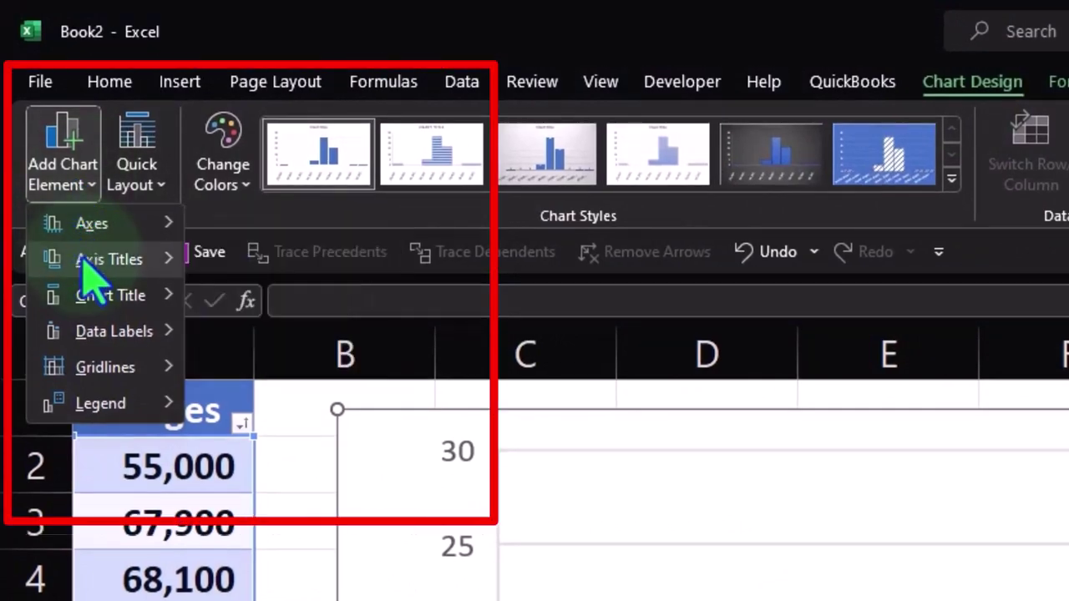
mouse_move(86, 265)
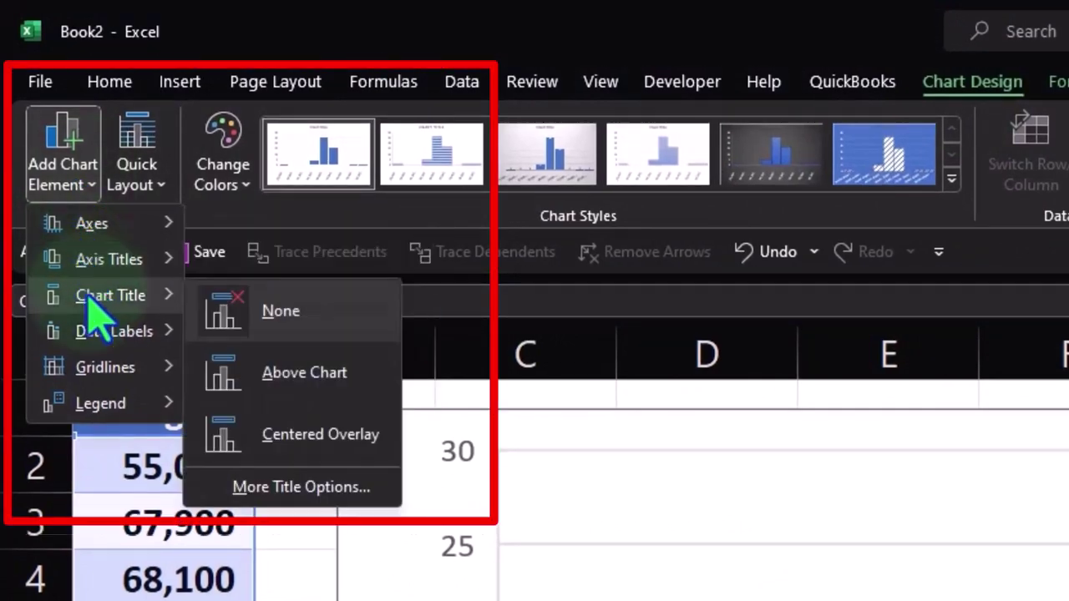
mouse_move(90, 334)
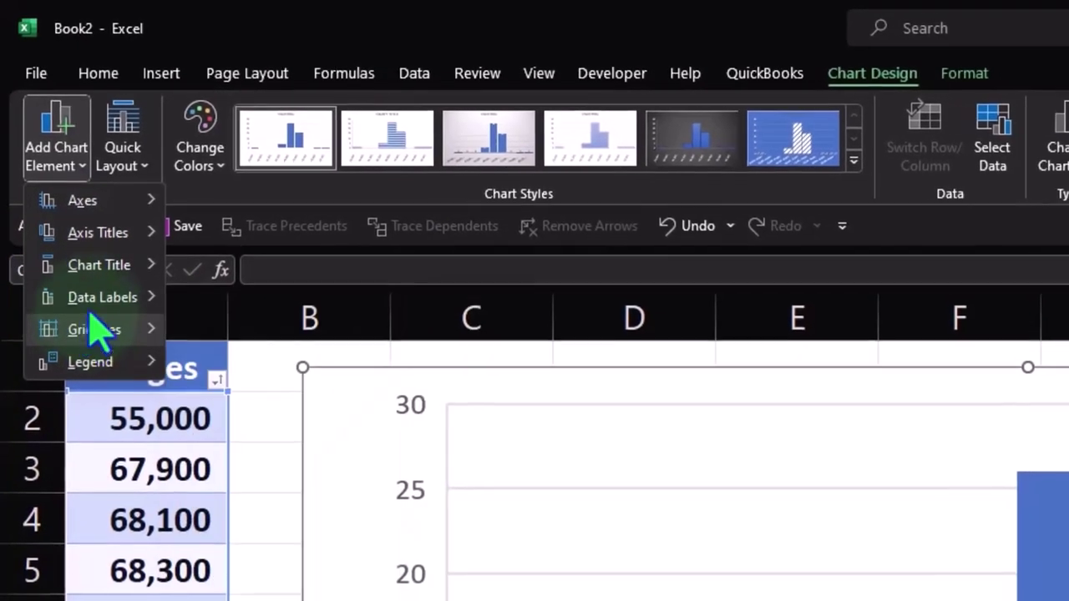
Preview the quick layouts and color palettes available for the histogram, keeping its blue bars
left_click(129, 163)
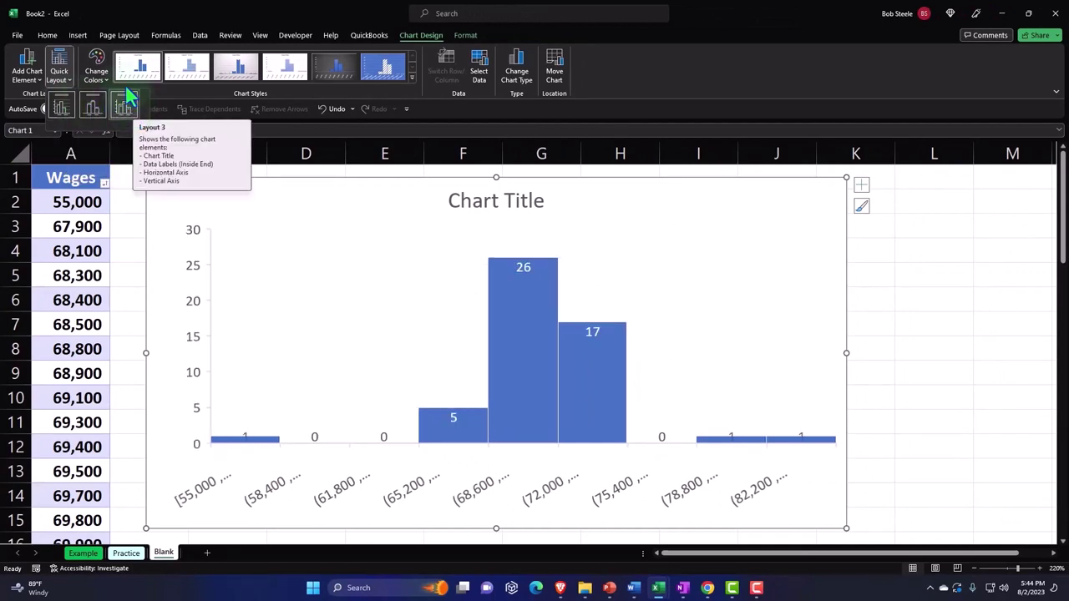
left_click(97, 67)
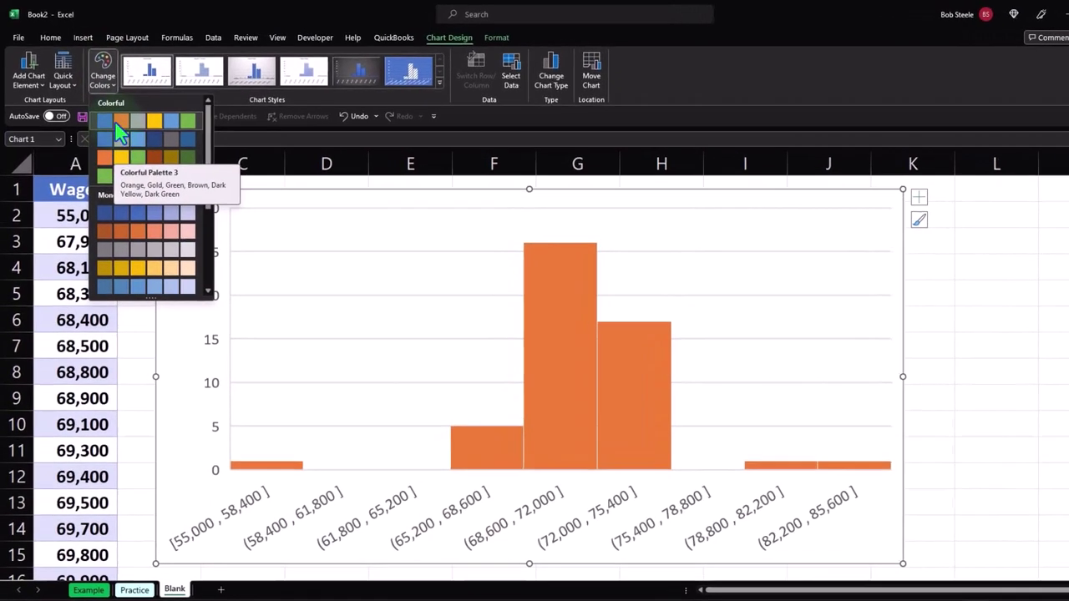
left_click(133, 121)
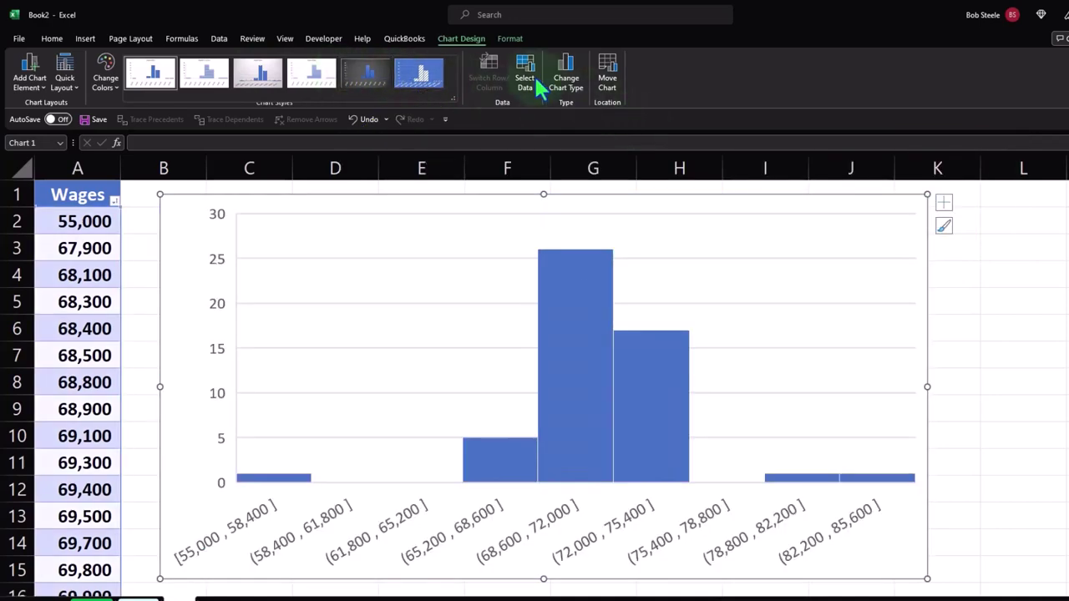
Inspect the histogram's data source and series values, and leave without changing them
left_click(535, 82)
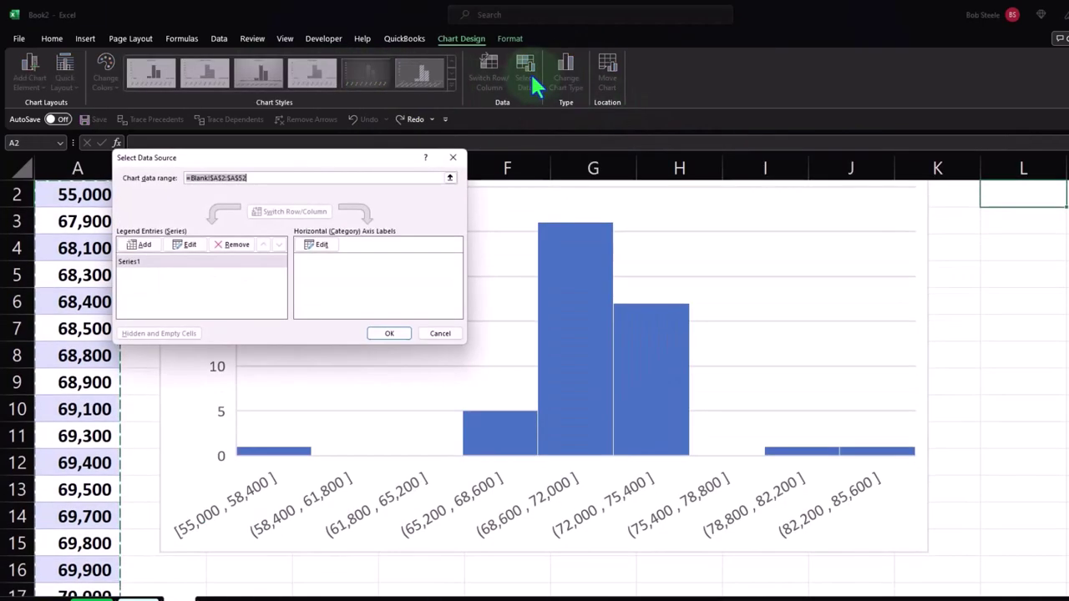
left_click(184, 249)
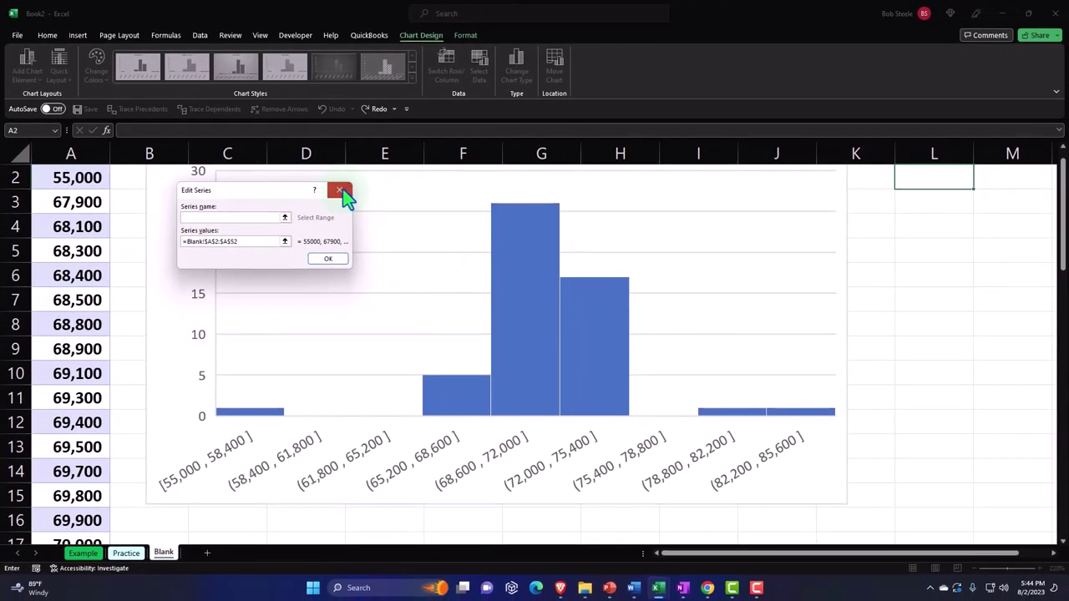
left_click(344, 194)
left_click(413, 148)
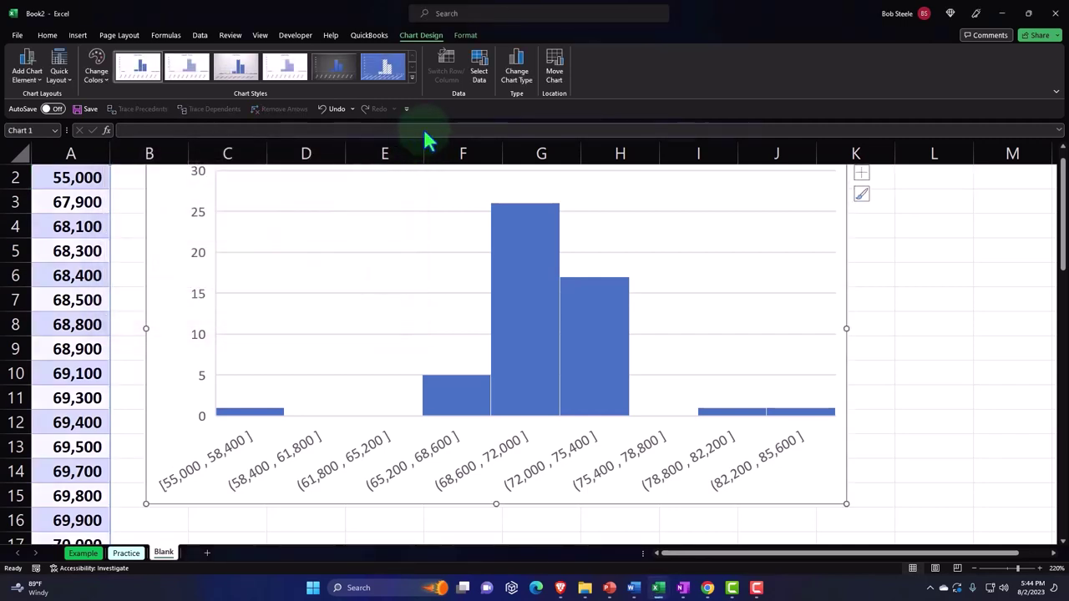
Add data labels to the bars of the histogram's data series
left_click(465, 35)
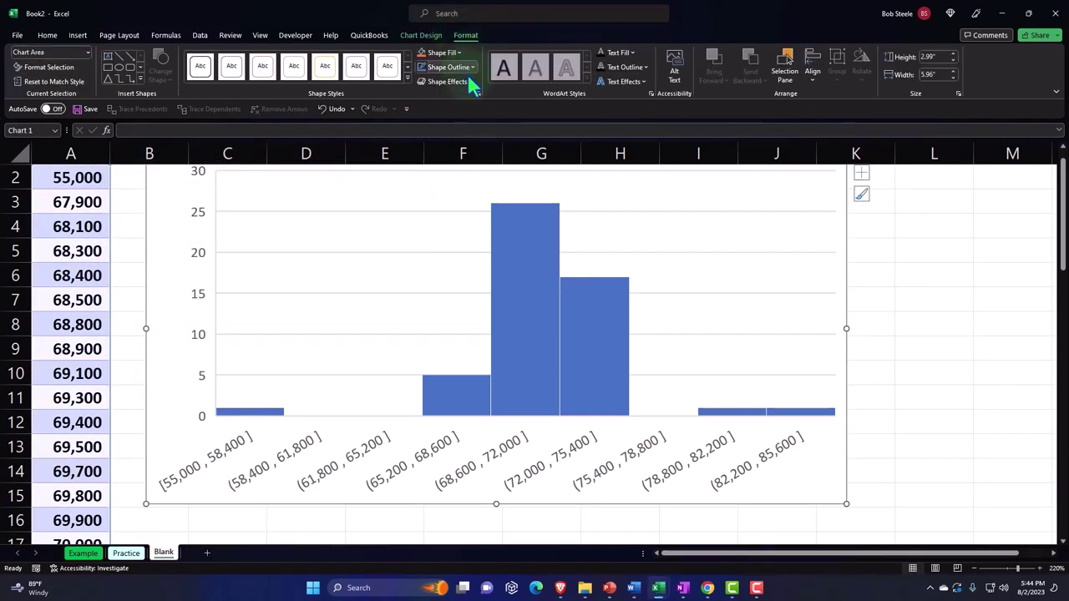
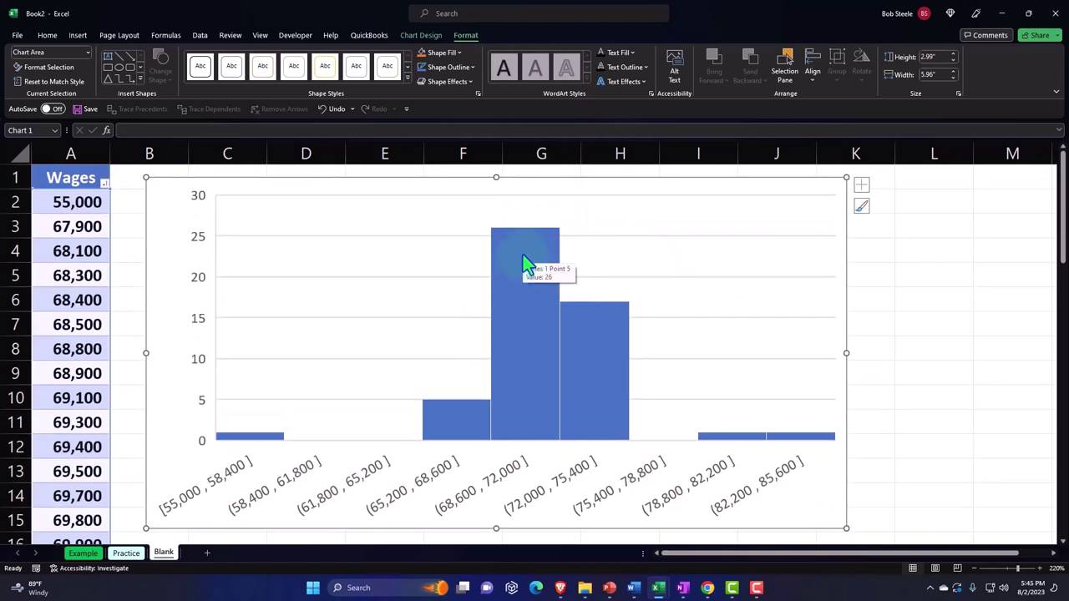
right_click(522, 252)
key("Escape")
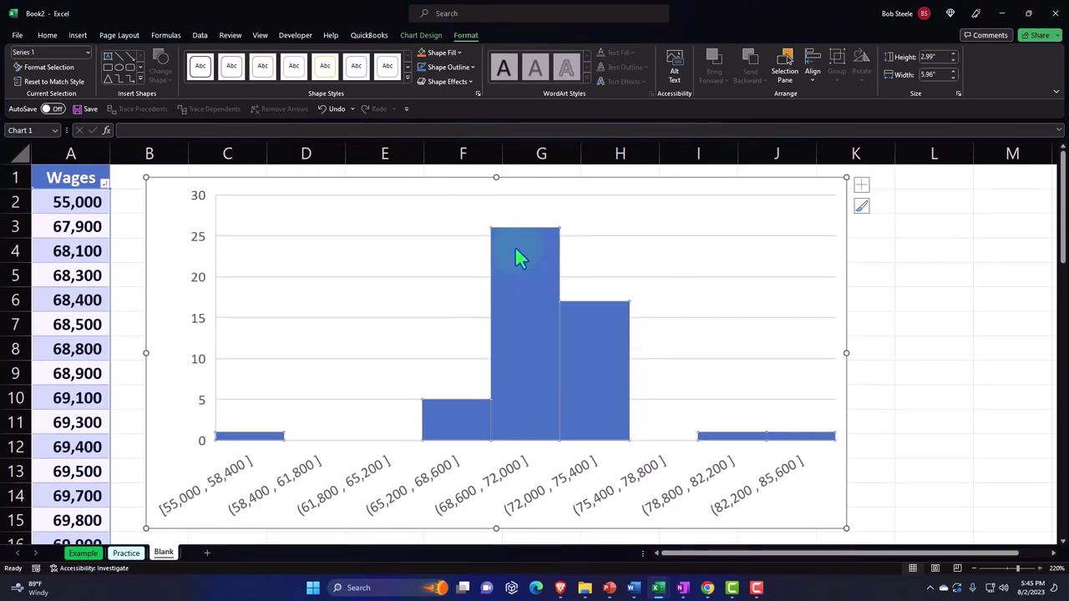
right_click(515, 248)
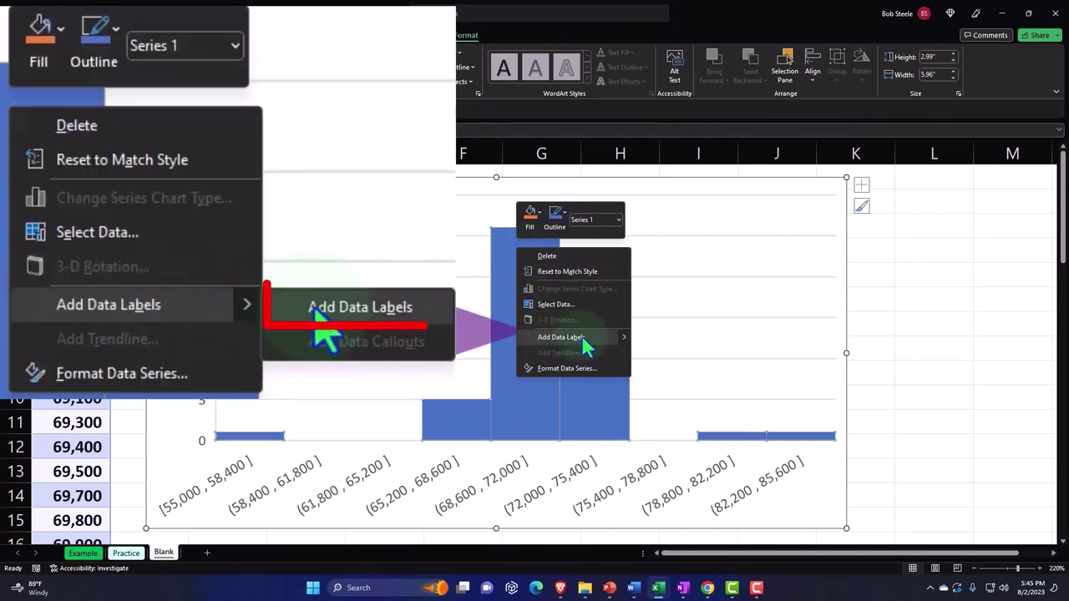
mouse_move(626, 346)
left_click(661, 339)
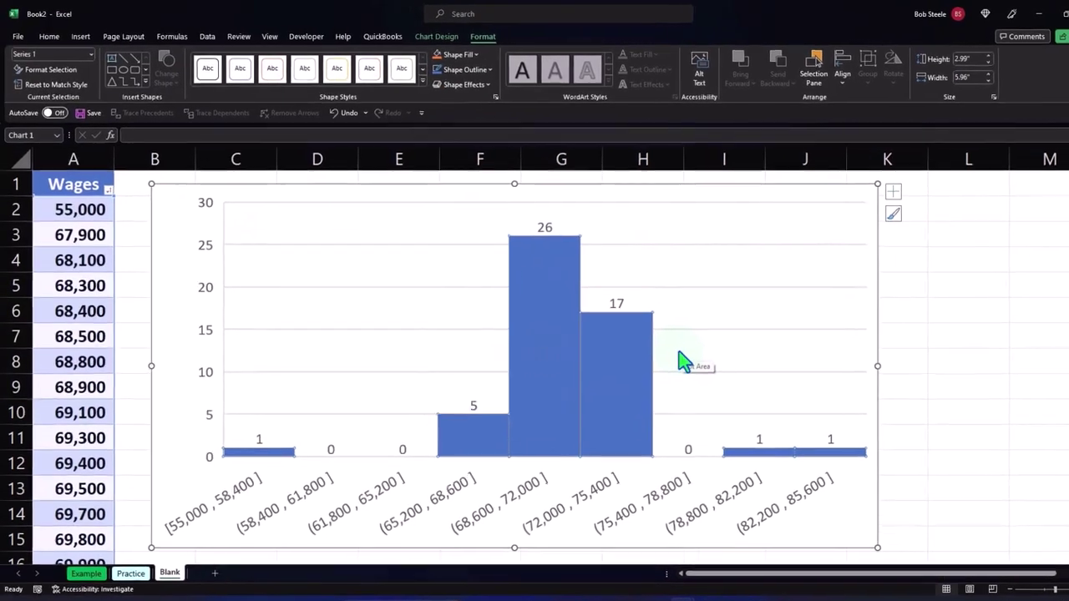
Increase the font size of the histogram's data labels to 10 and make them bold
left_click(558, 234)
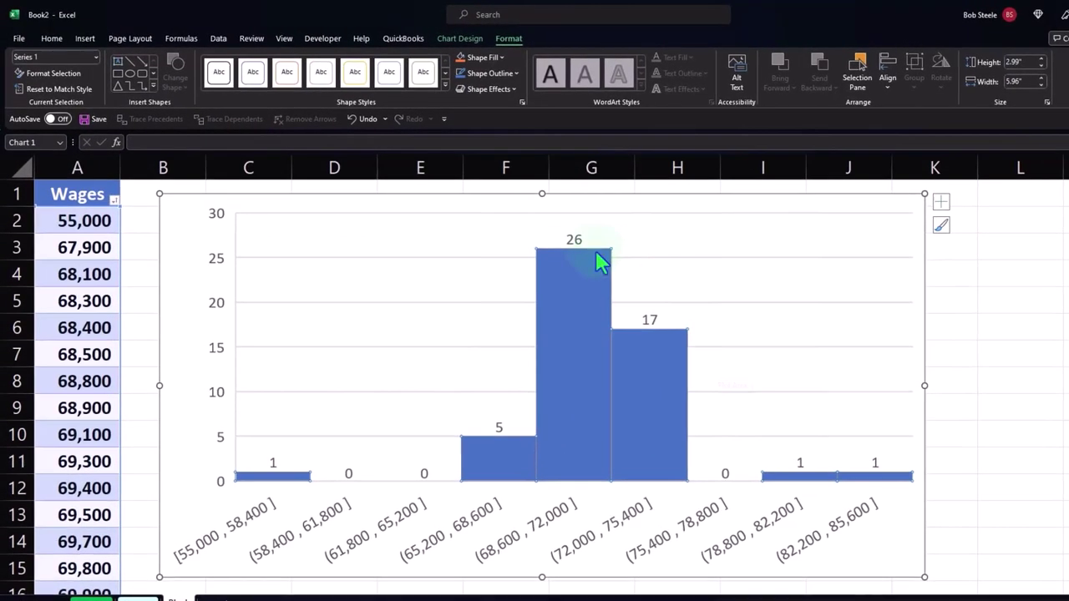
left_click(582, 246)
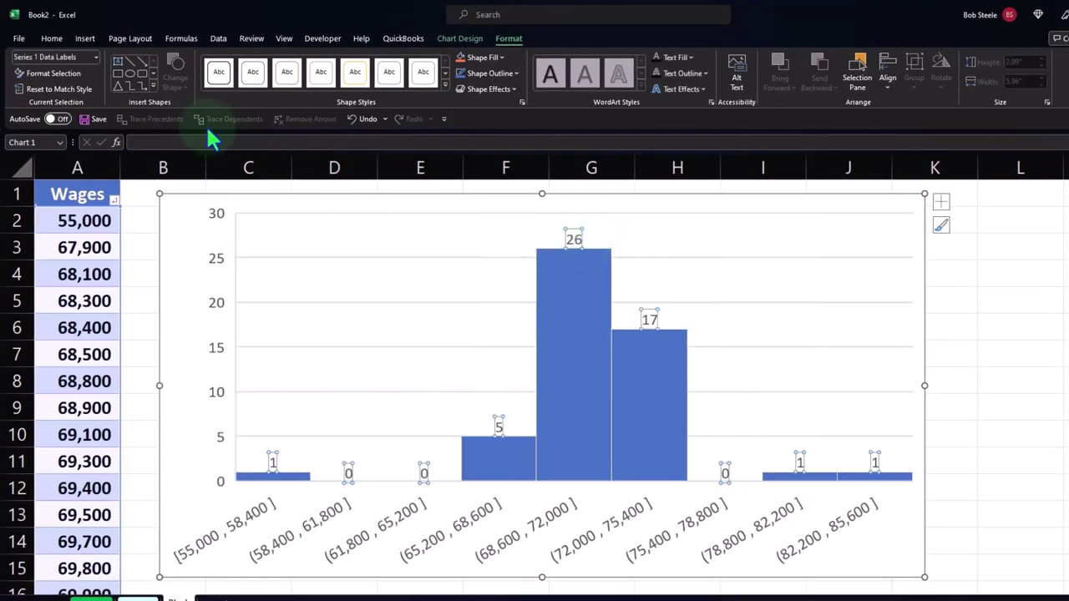
left_click(51, 42)
left_click(225, 63)
left_click(122, 82)
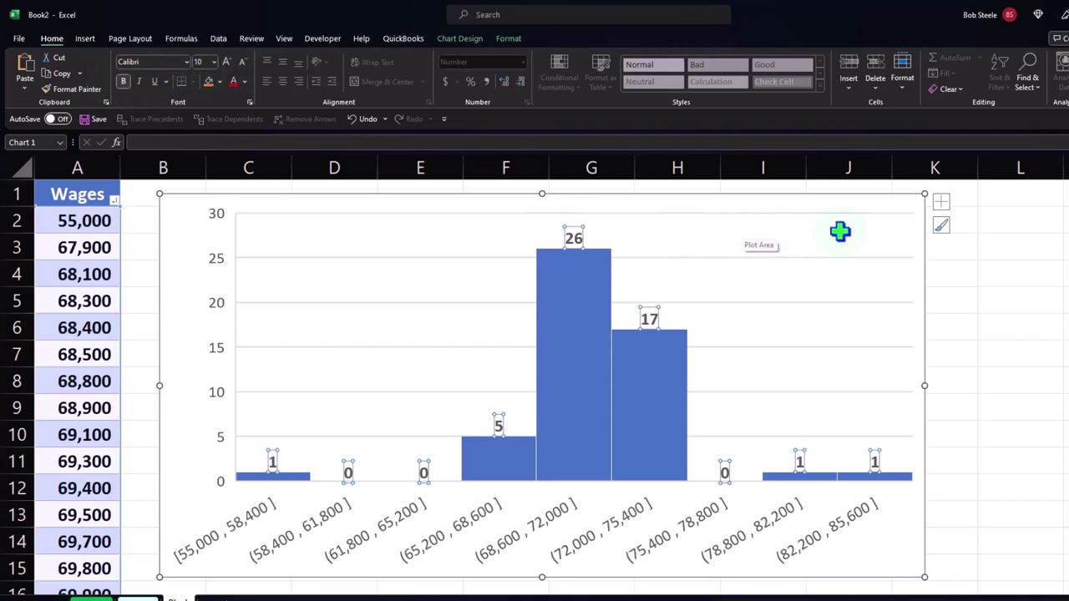
Try axis titles, a chart title, hidden gridlines and a legend on the histogram, and restore its previous elements
left_click(940, 204)
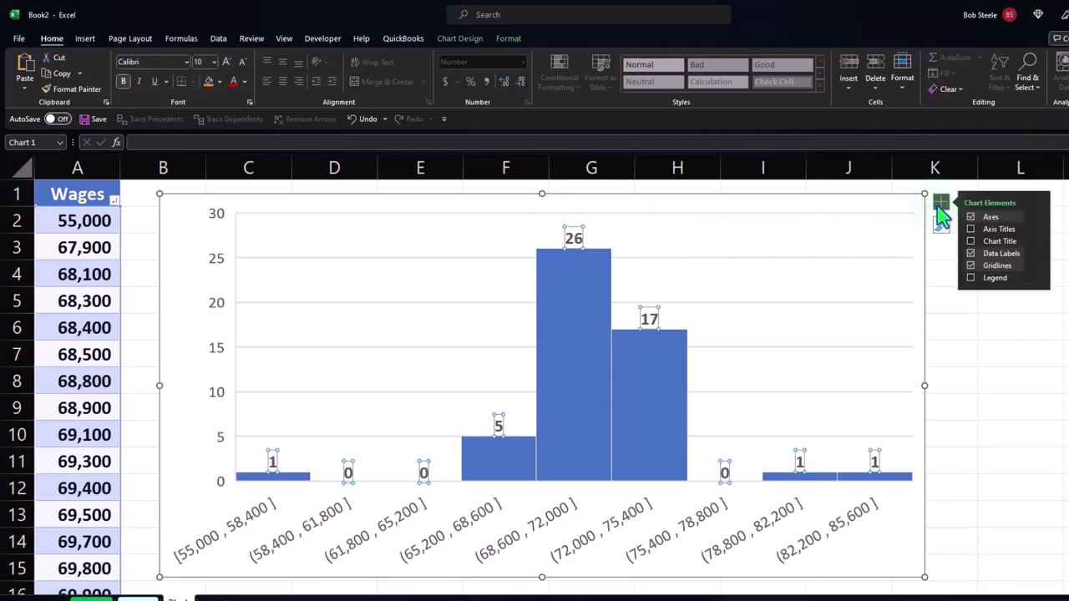
left_click(993, 228)
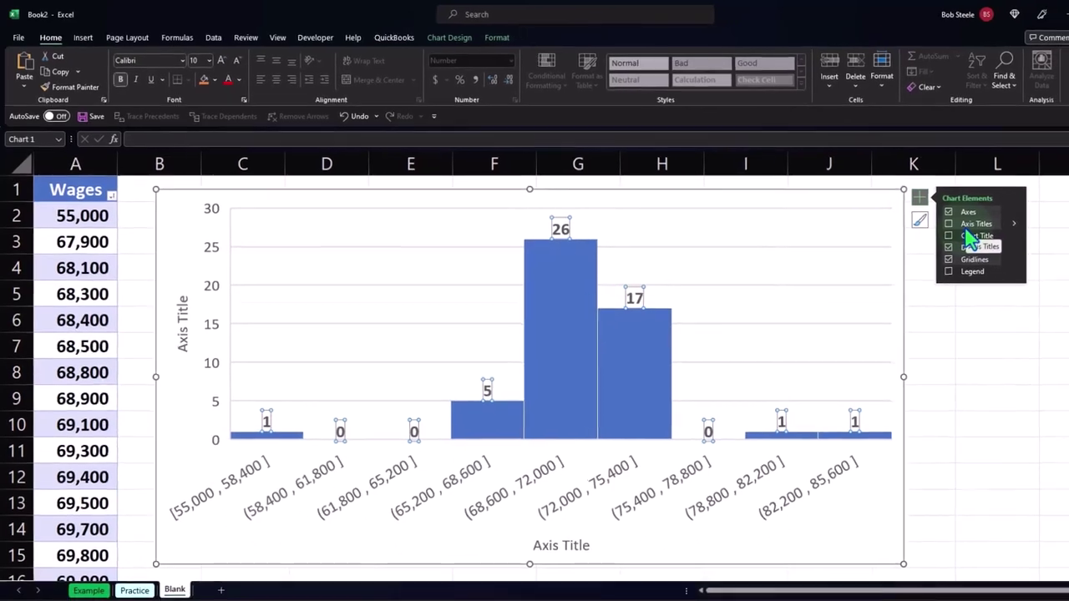
left_click(969, 223)
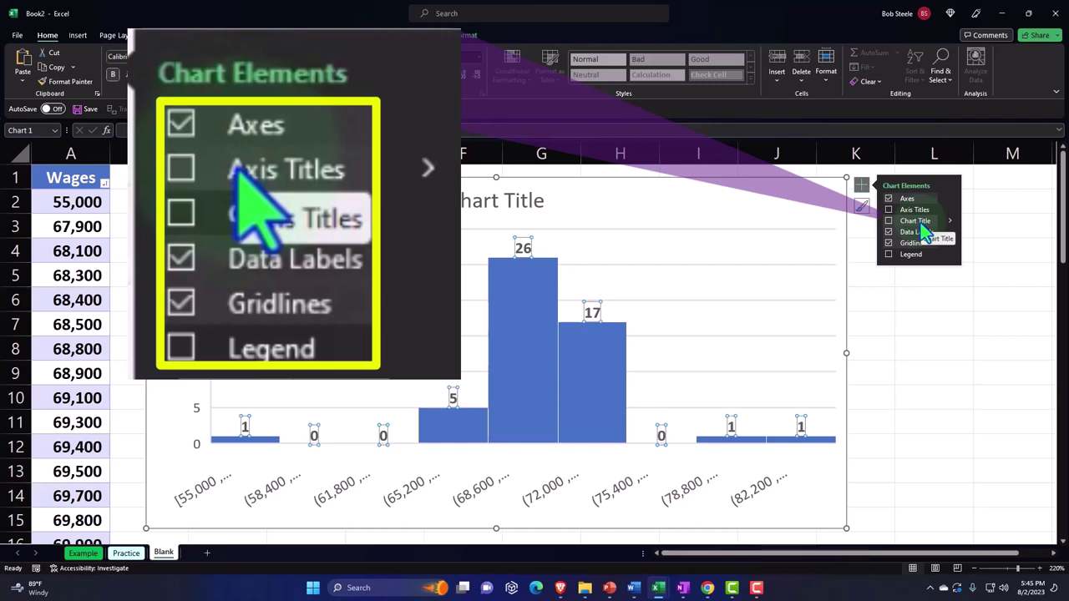
left_click(890, 244)
left_click(890, 244)
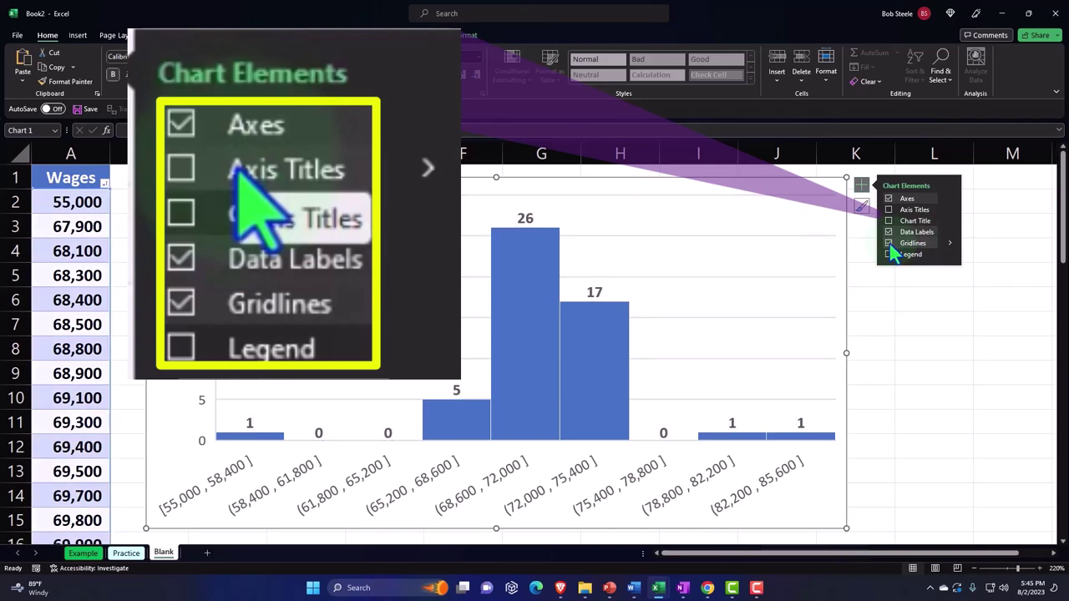
left_click(900, 255)
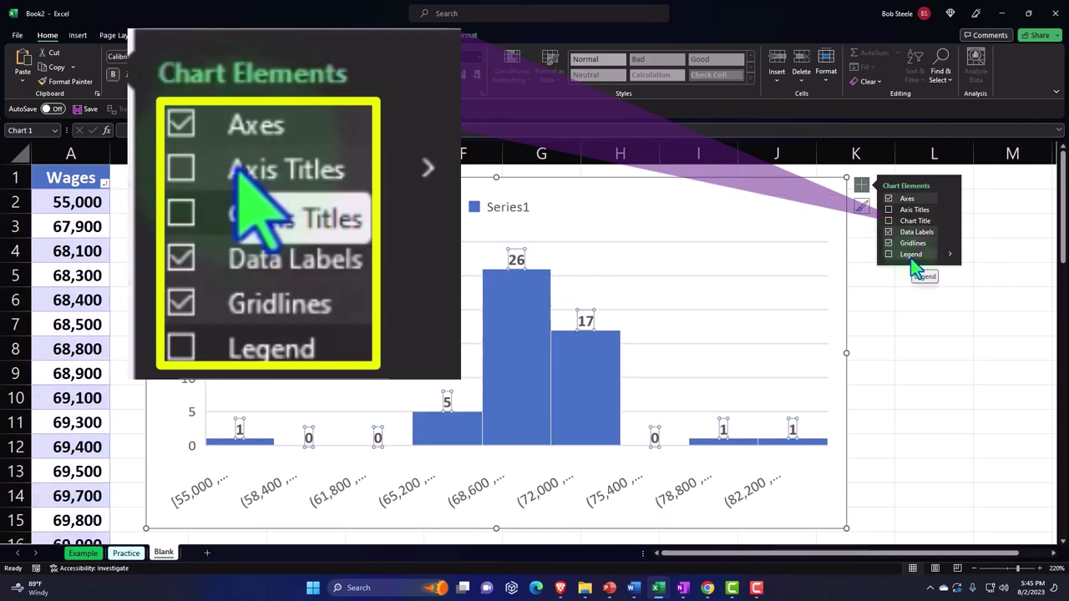
left_click(912, 258)
left_click(888, 304)
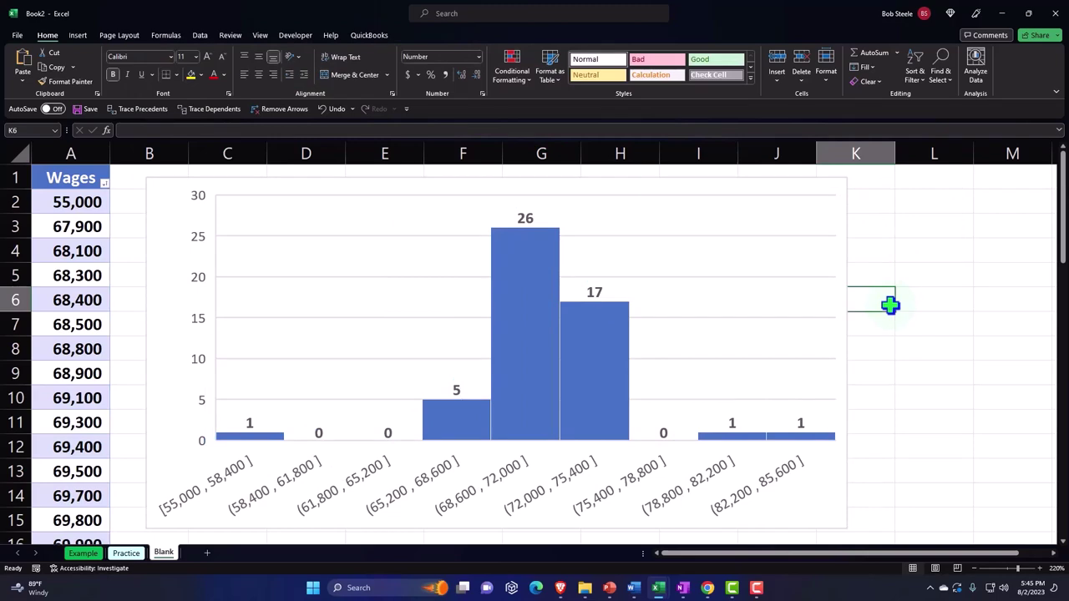
Review the chart styles available for the histogram and leave its current style in place
left_click(795, 188)
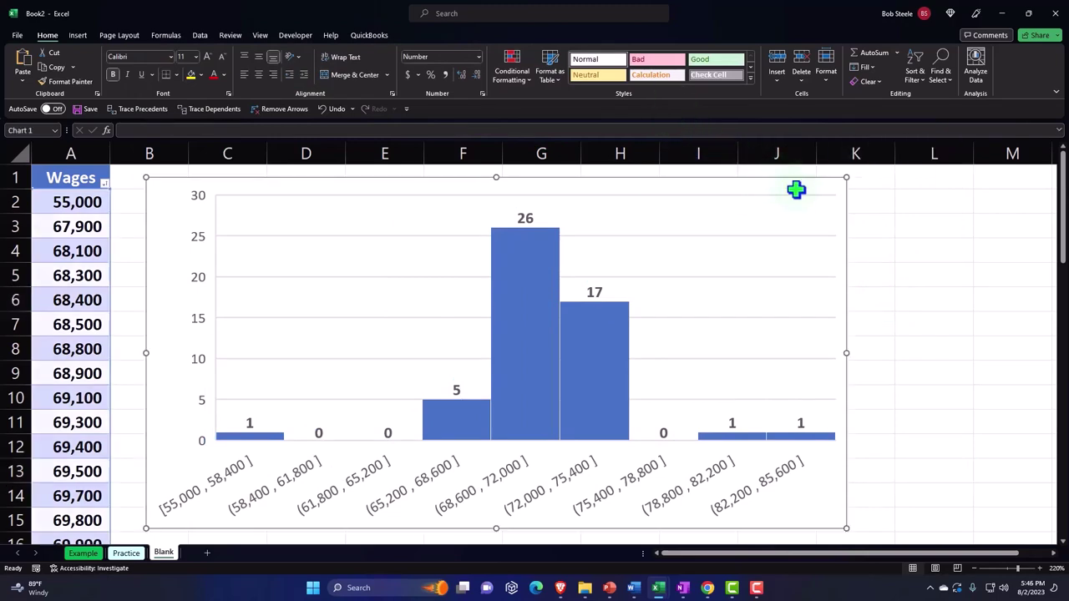
left_click(863, 209)
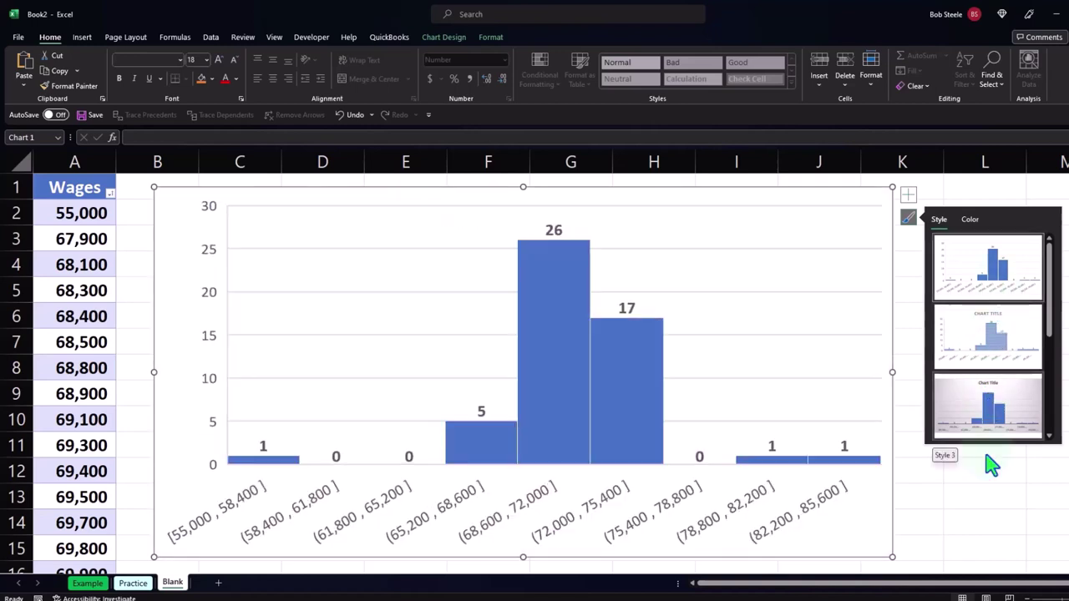
left_click(988, 496)
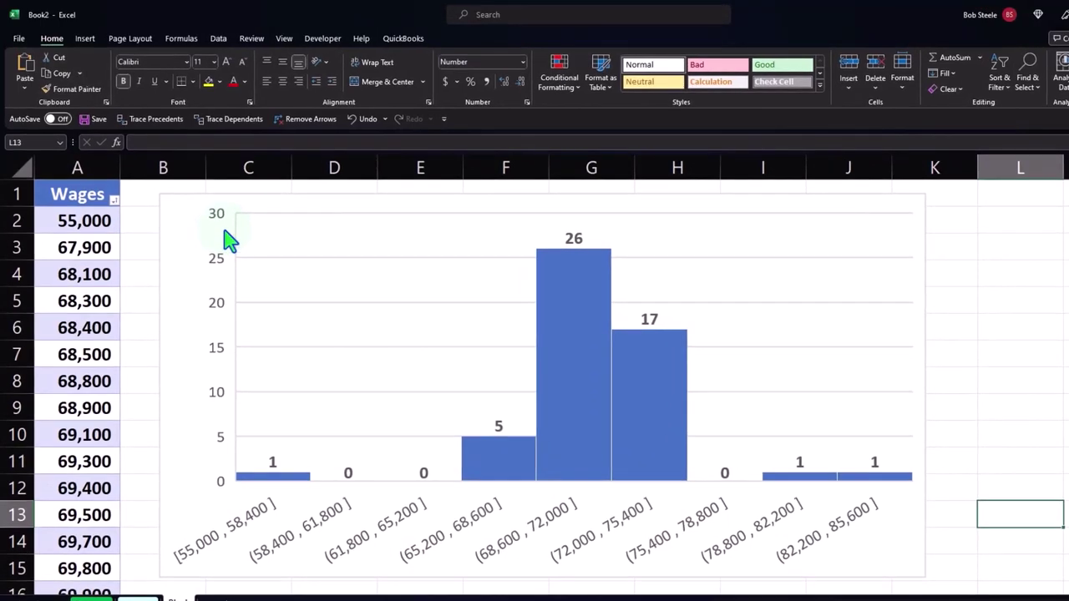
Insert a second histogram chart from the Wages column's data
left_click(78, 169)
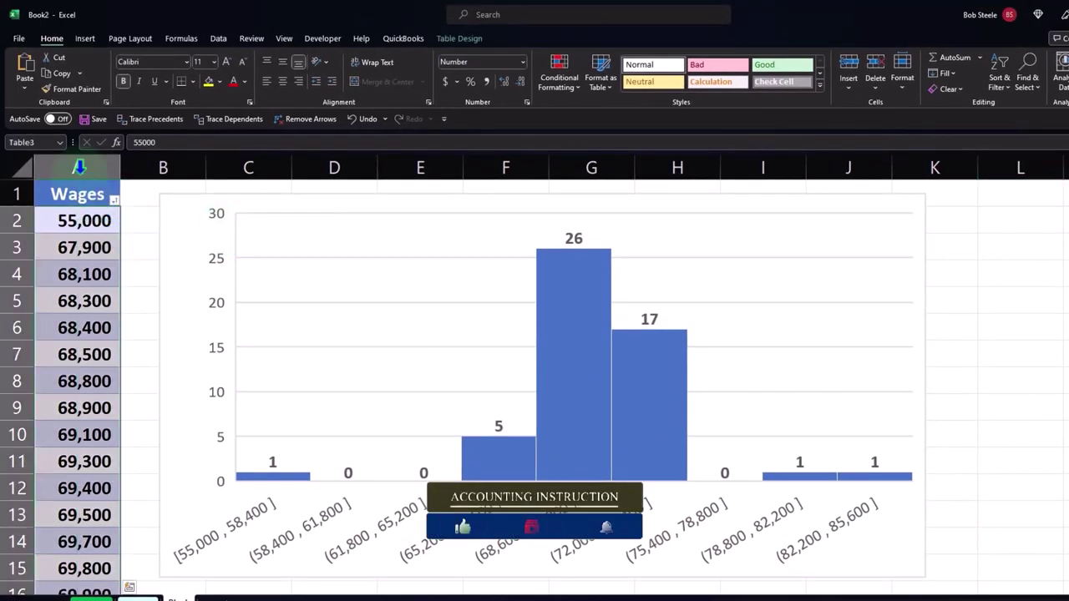
left_click(88, 37)
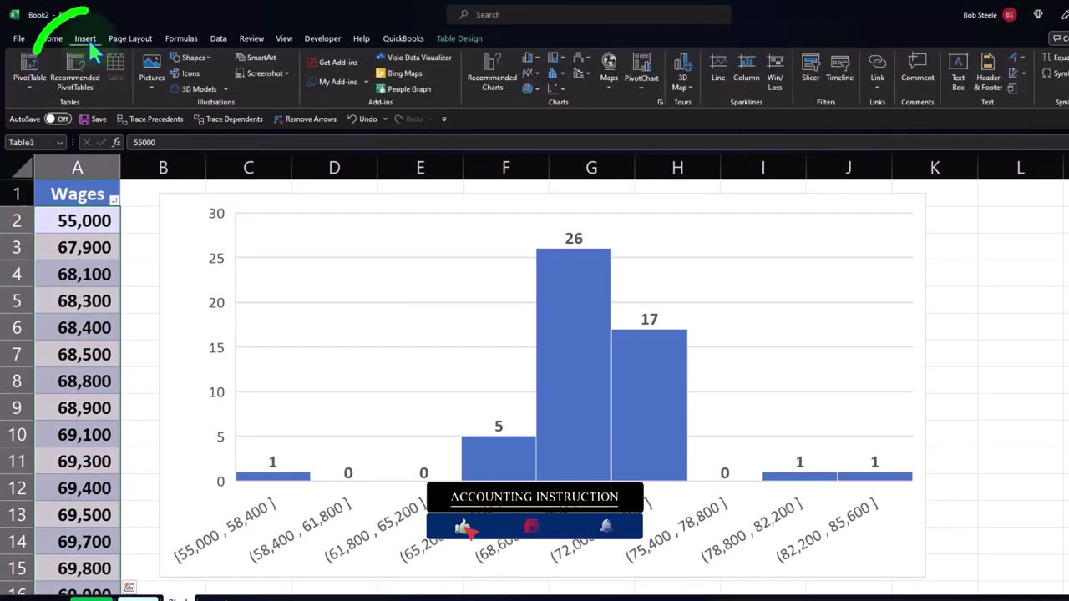
left_click(558, 74)
left_click(565, 114)
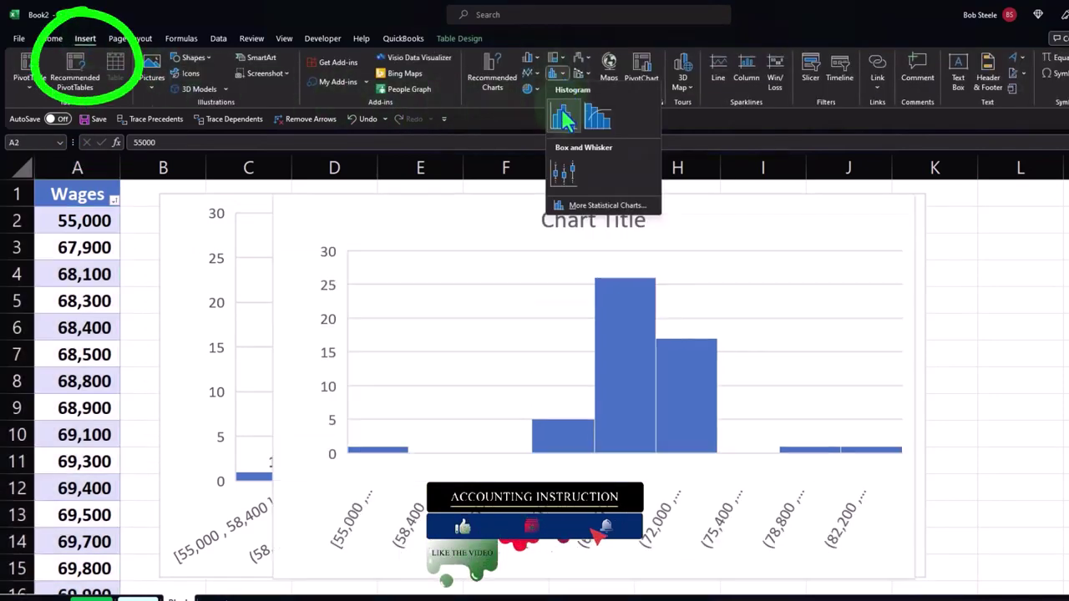
Move the new histogram below the first one, starting at about row 16 in column B, and delete its chart title
left_click_drag(365, 234, 292, 401)
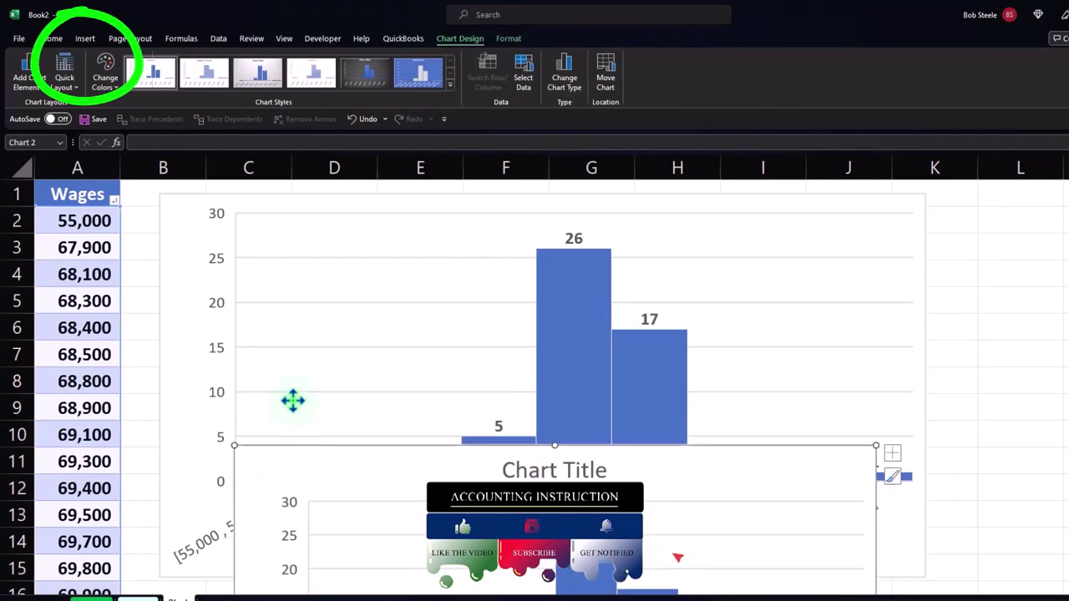
scroll(305, 351, "down", 3)
left_click_drag(274, 210, 204, 373)
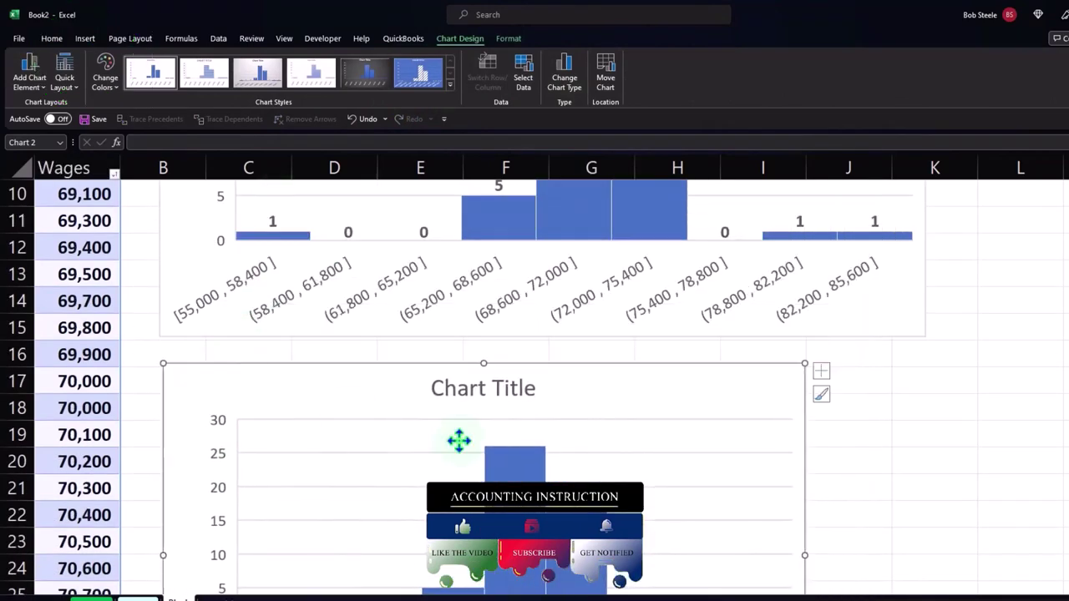
left_click(477, 400)
key("Delete")
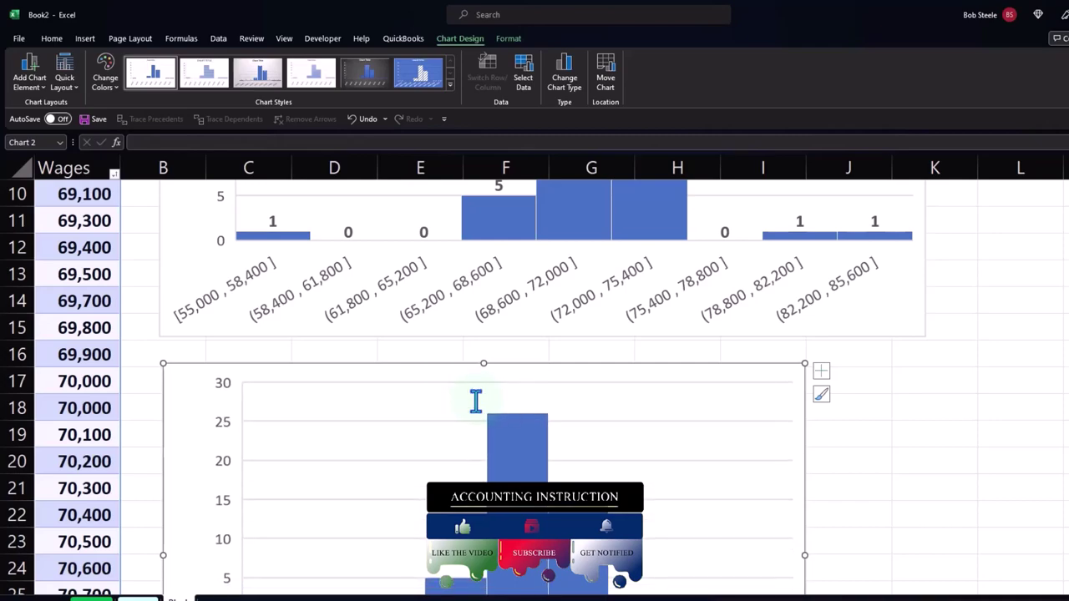
scroll(476, 402, "down", 2)
scroll(476, 402, "down", 1)
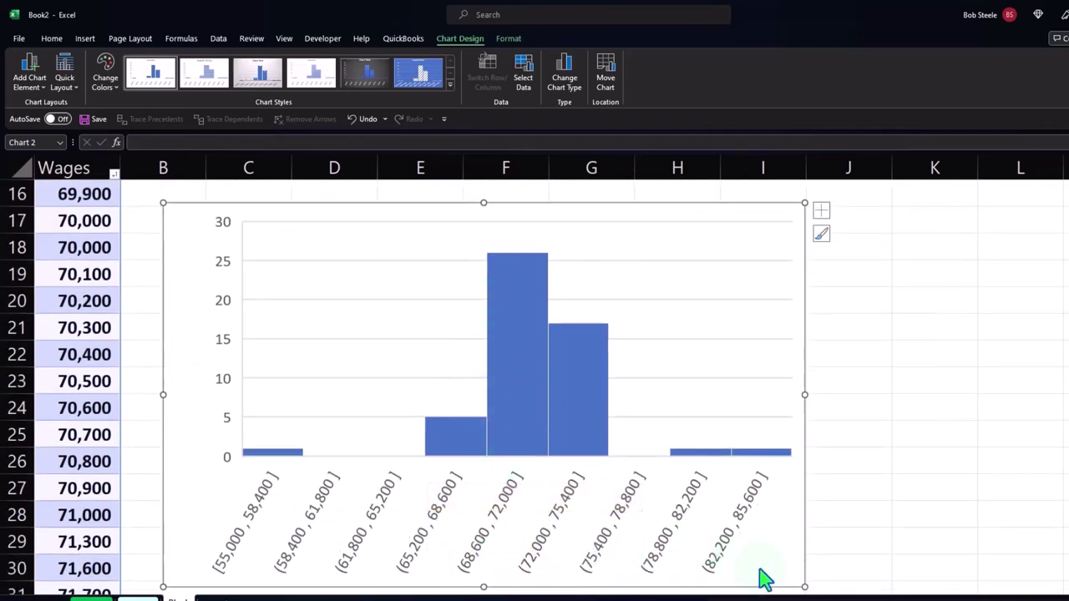
Set the second histogram's horizontal axis to a fixed bin width of 5000
double_click(625, 514)
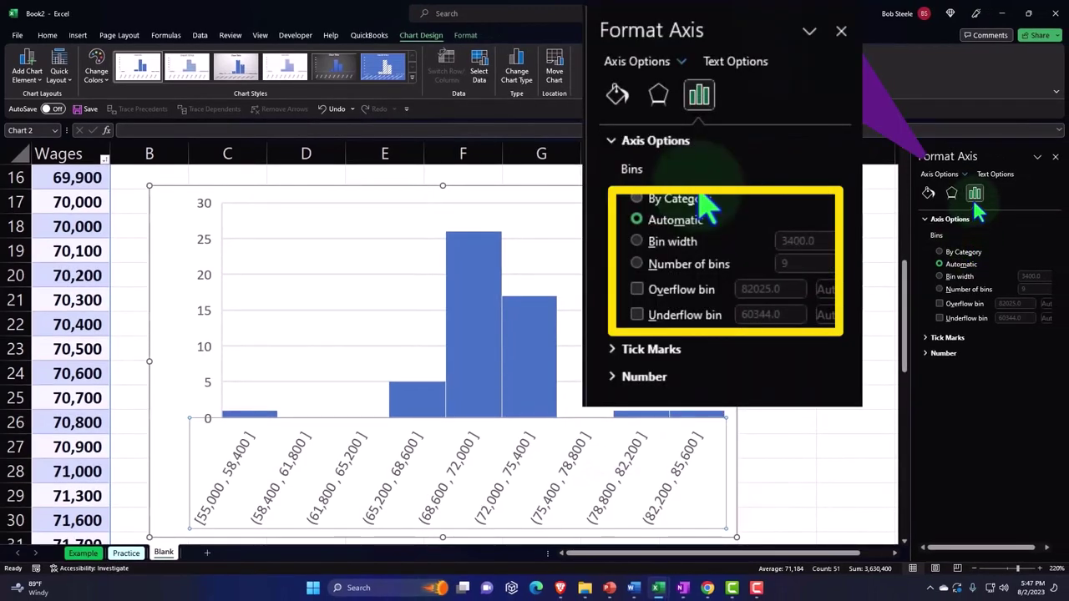
left_click(940, 276)
left_click(1036, 277)
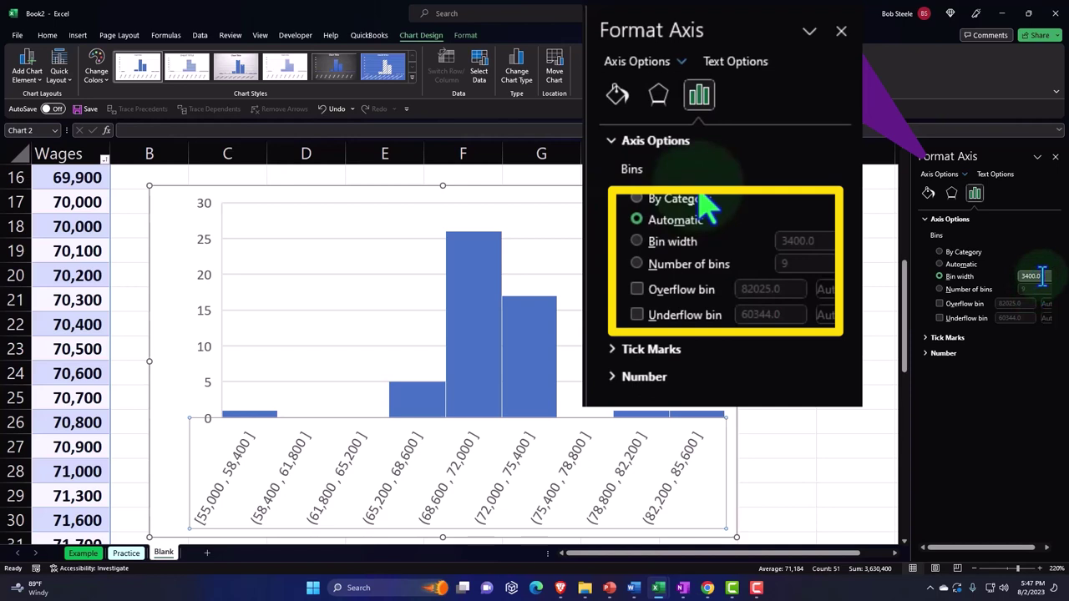
left_click_drag(1044, 284, 960, 285)
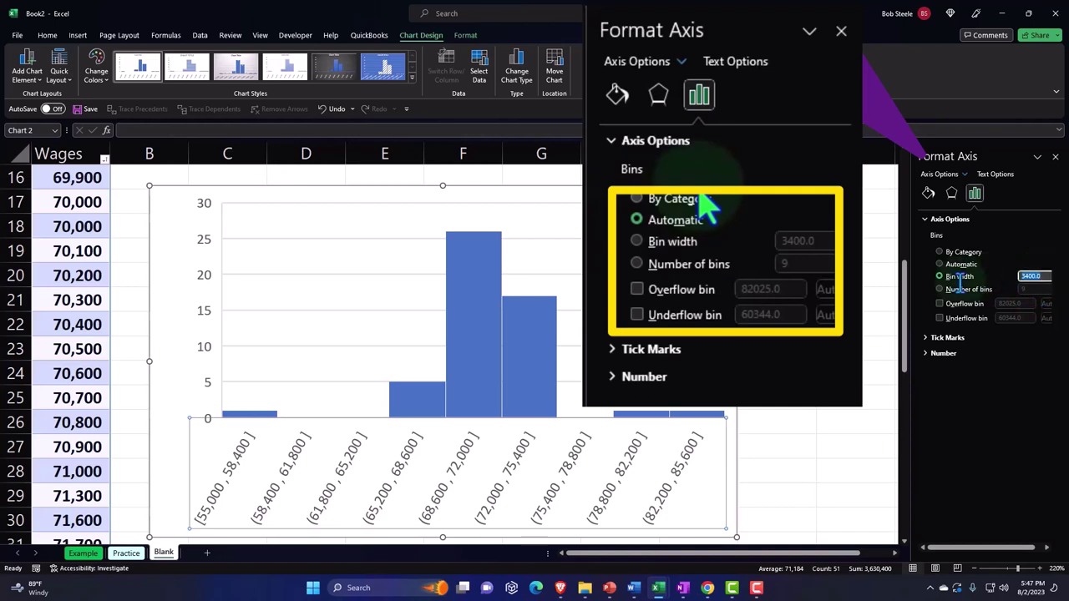
type("5000")
key("Tab")
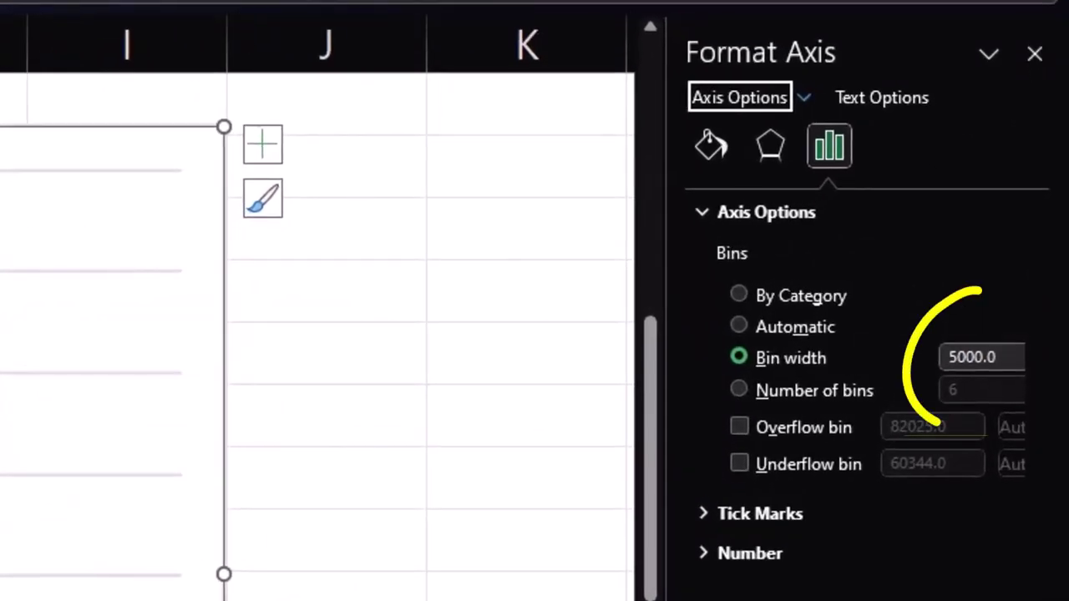
Change the second histogram's bin width to 7000
left_click_drag(1007, 358, 936, 357)
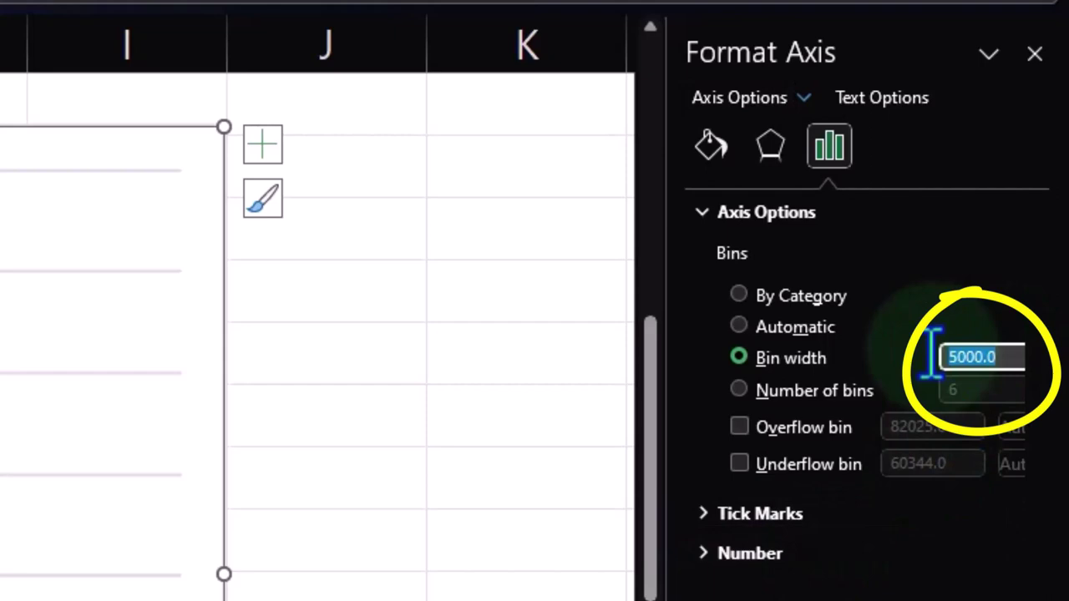
type("7000")
key("Tab")
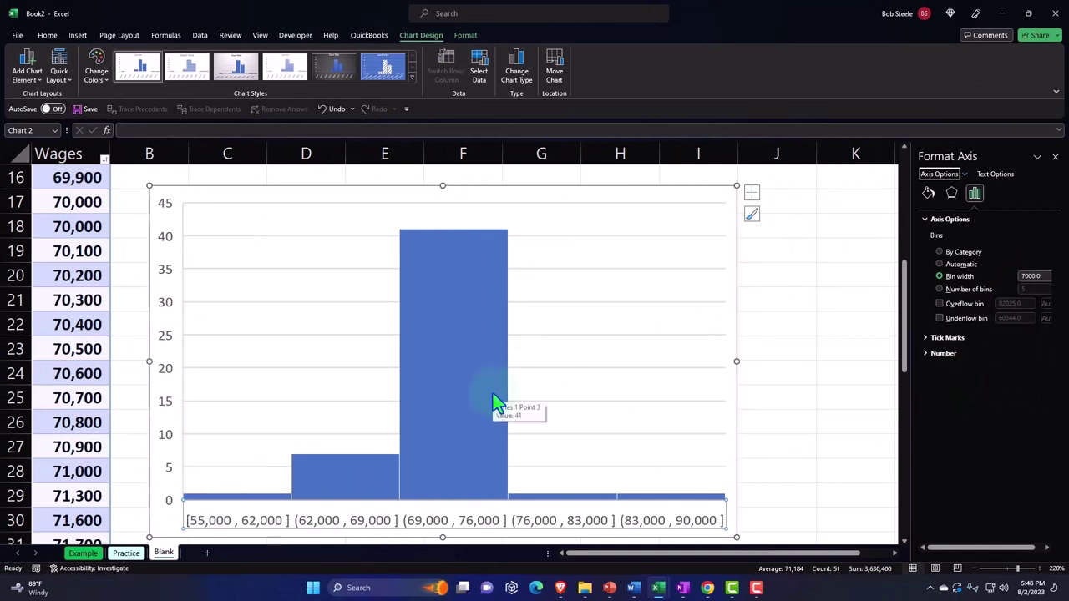
Widen the second histogram through column J to roughly the first chart's width, and compare the bars of the two charts
scroll(493, 403, "up", 5)
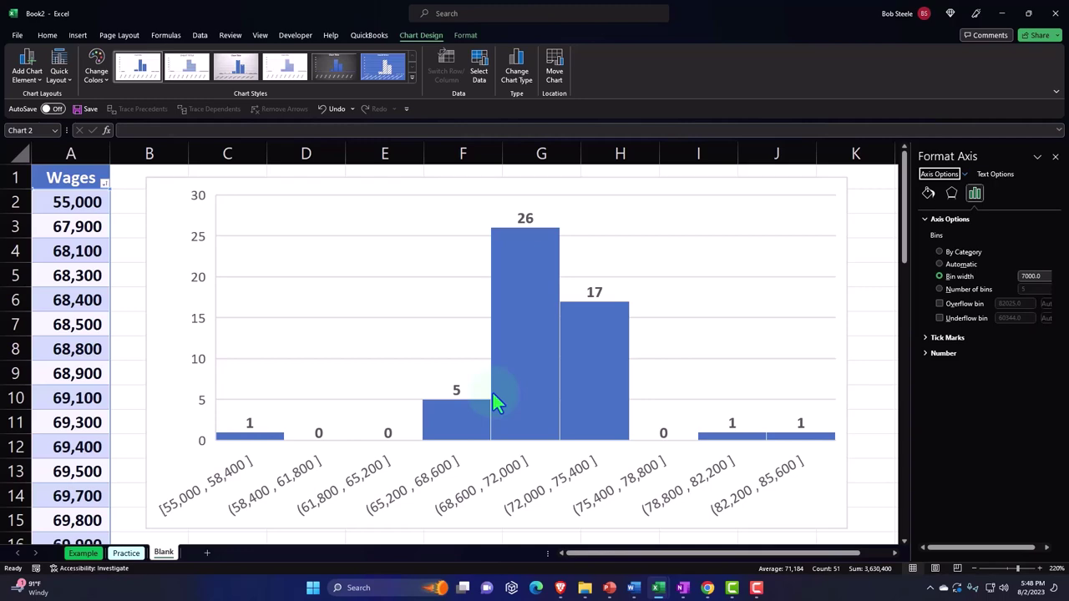
scroll(493, 403, "down", 6)
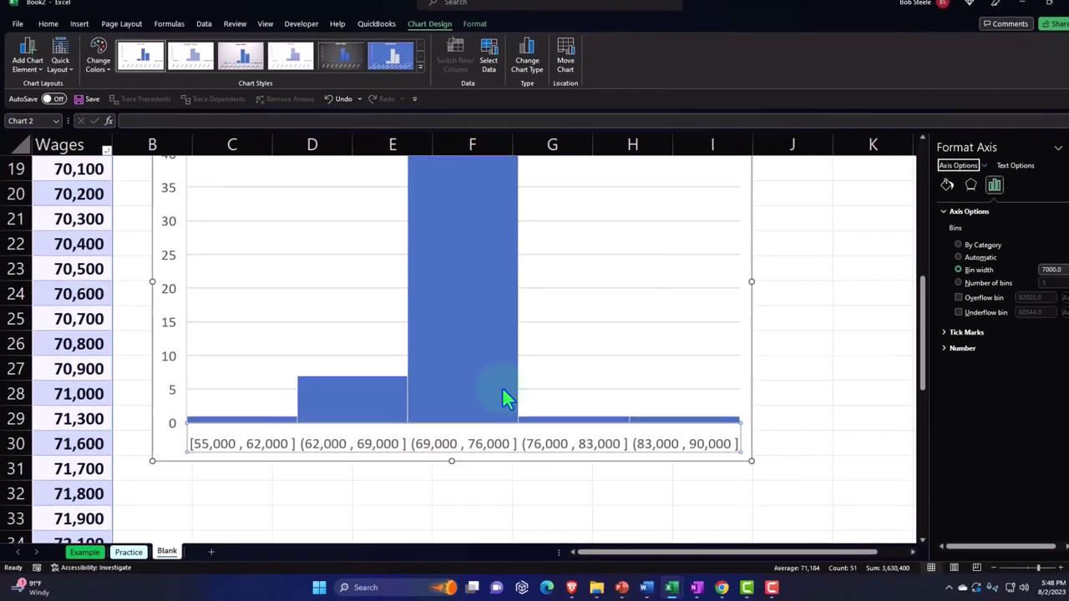
left_click_drag(750, 458, 865, 455)
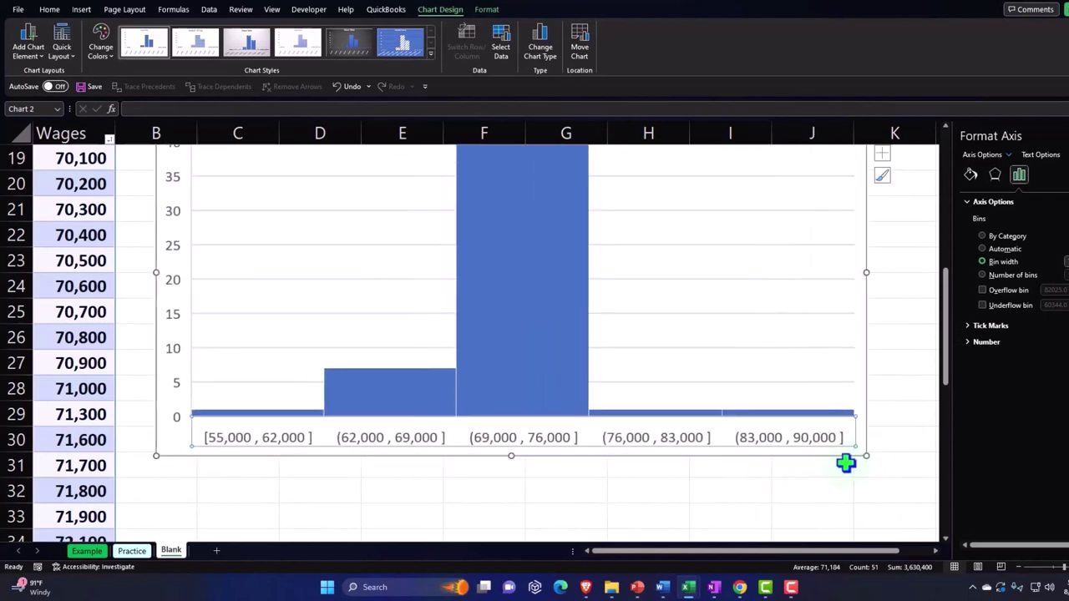
scroll(728, 497, "up", 5)
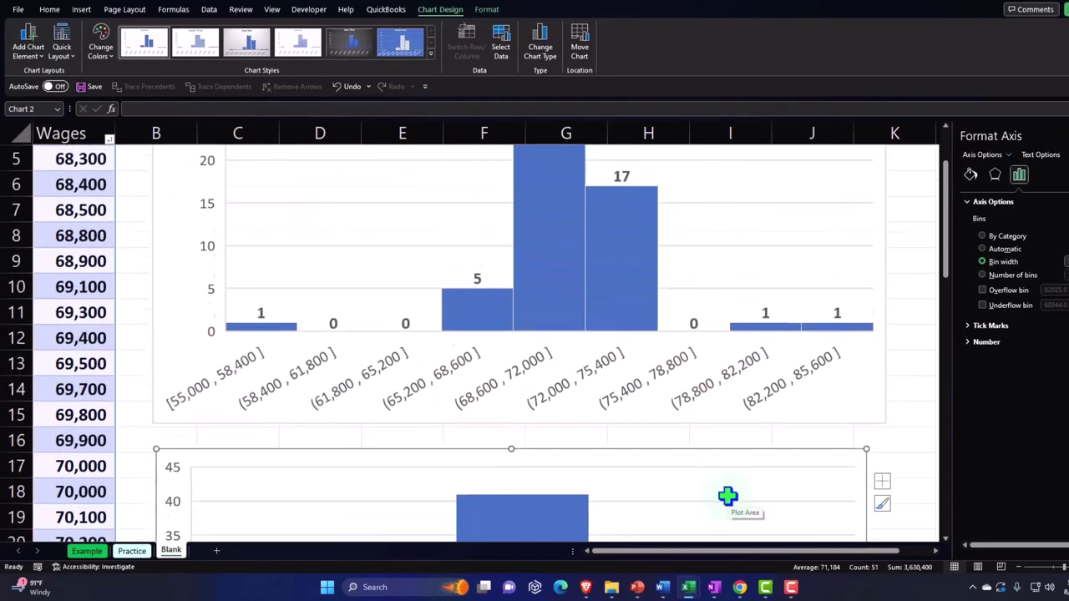
scroll(727, 497, "up", 1)
scroll(727, 497, "up", 3)
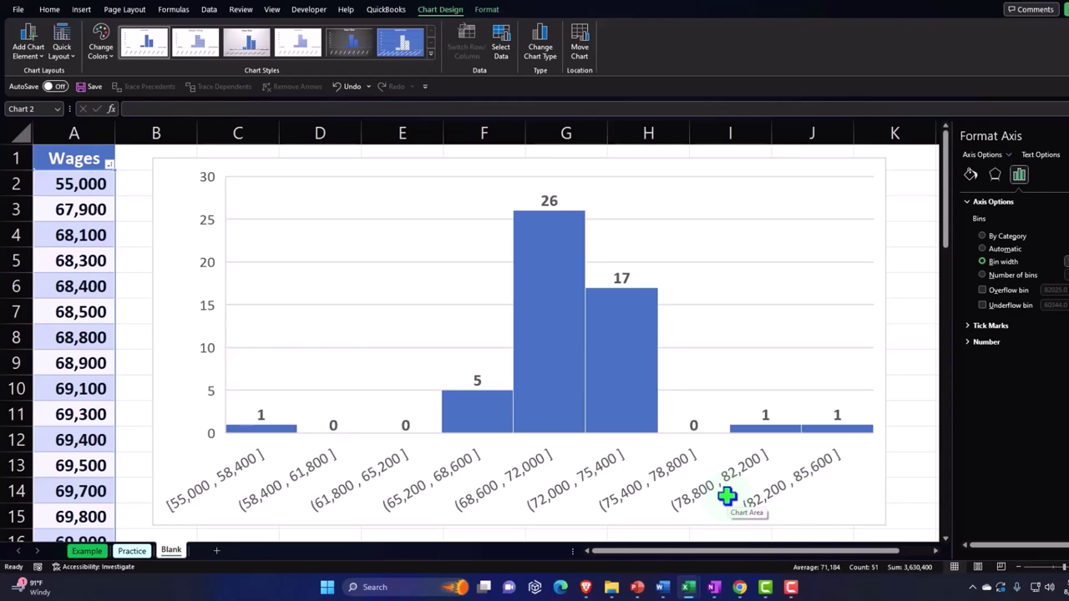
scroll(720, 498, "down", 4)
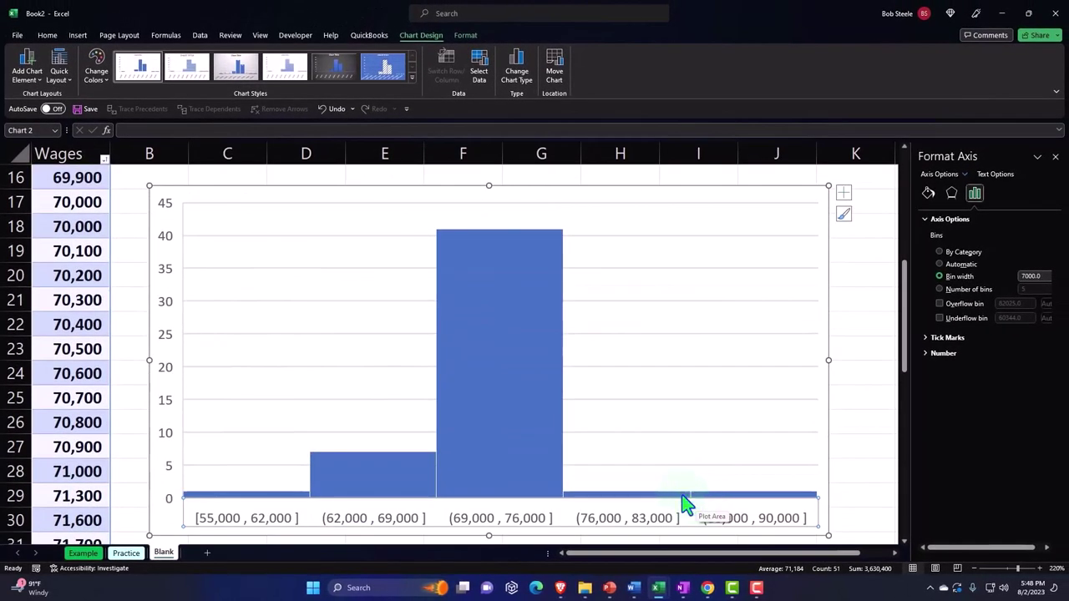
mouse_move(549, 448)
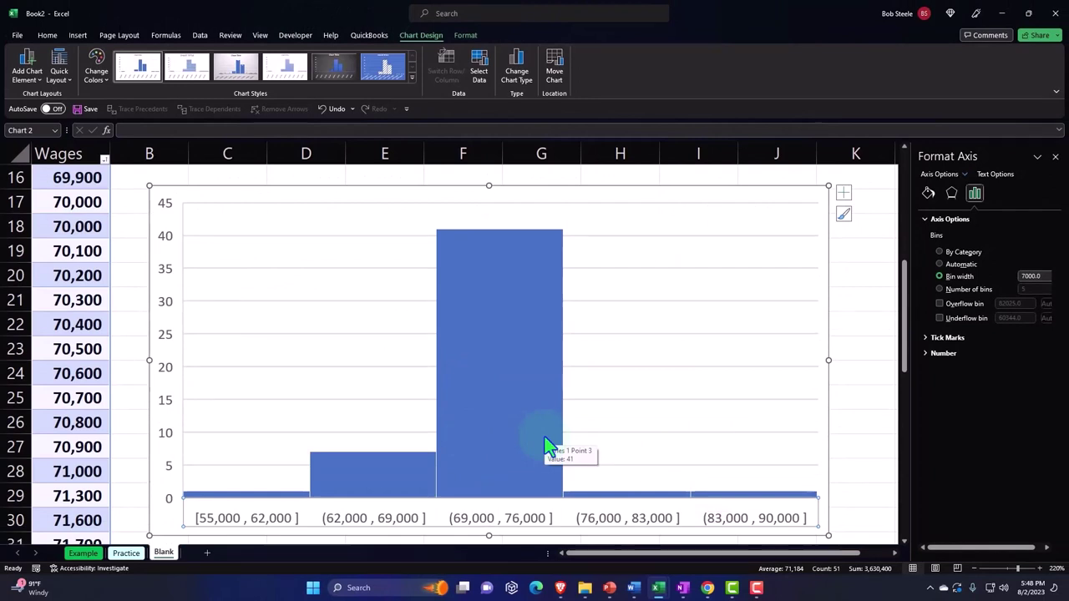
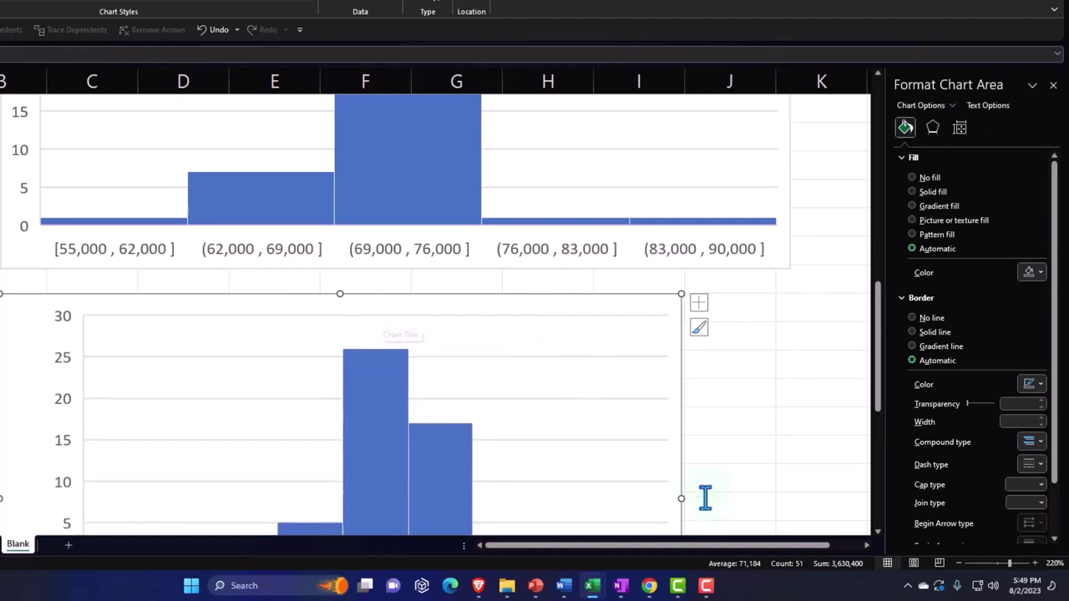
Widen the third histogram, below the second one, through column J
left_click_drag(682, 498, 782, 493)
scroll(709, 462, "down", 3)
scroll(709, 462, "up", 1)
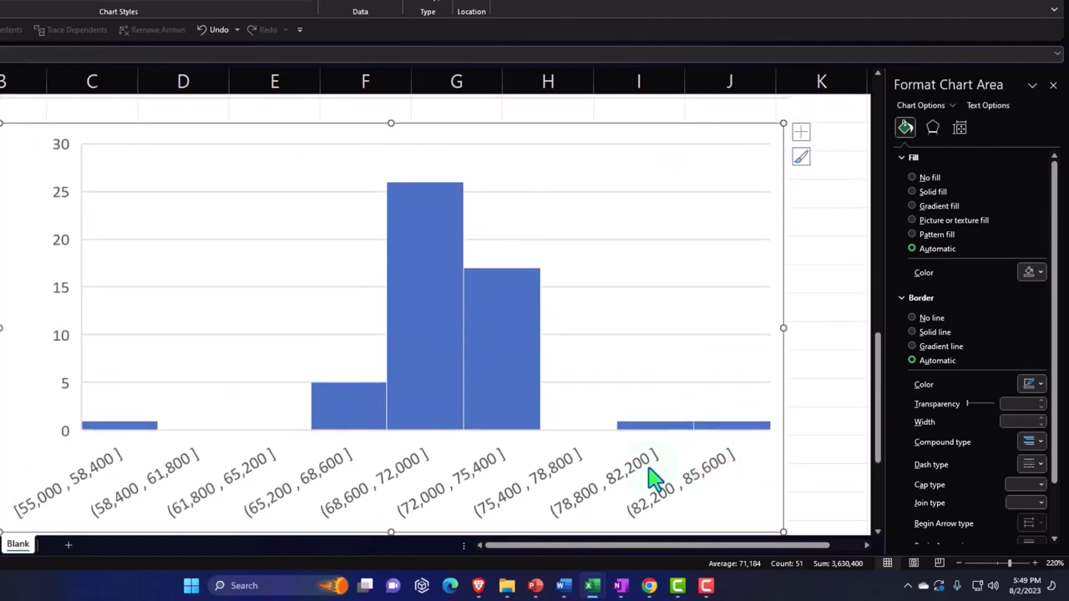
Set the third histogram's horizontal axis to a fixed bin width of 500
left_click(653, 478)
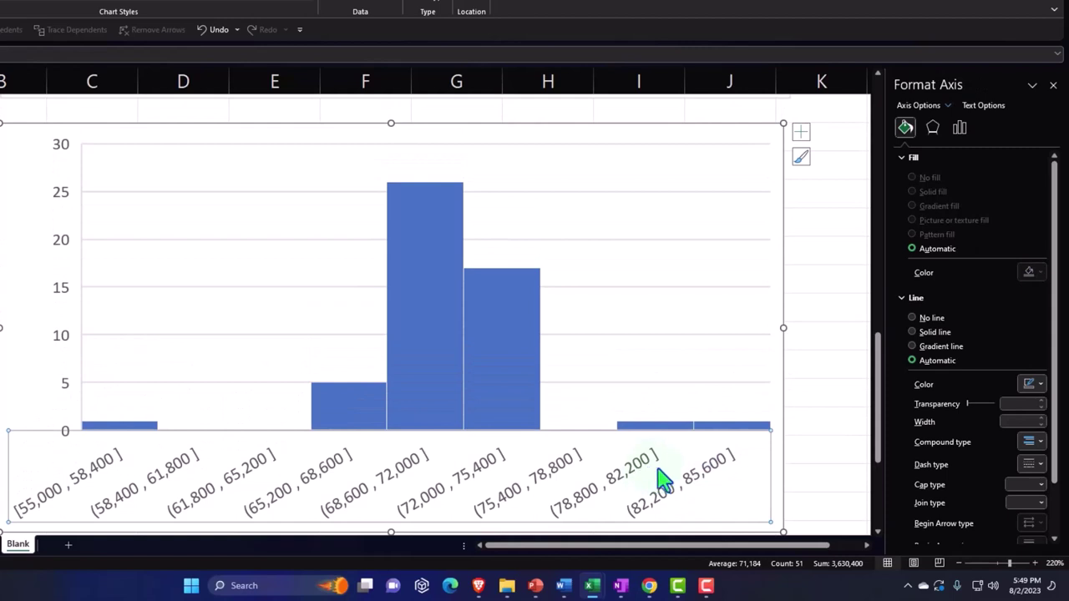
left_click(959, 127)
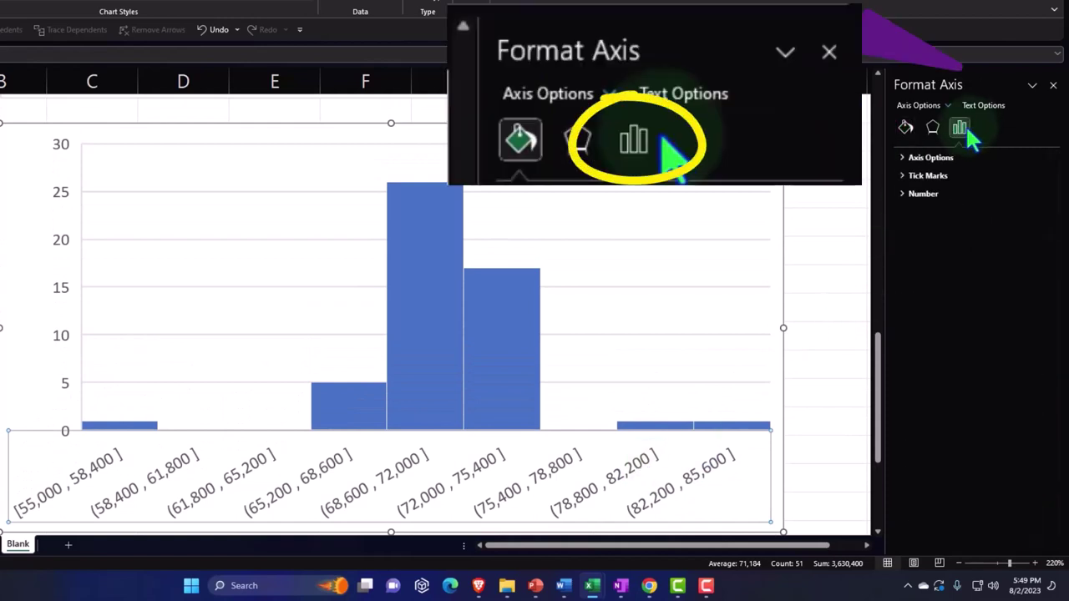
left_click(903, 157)
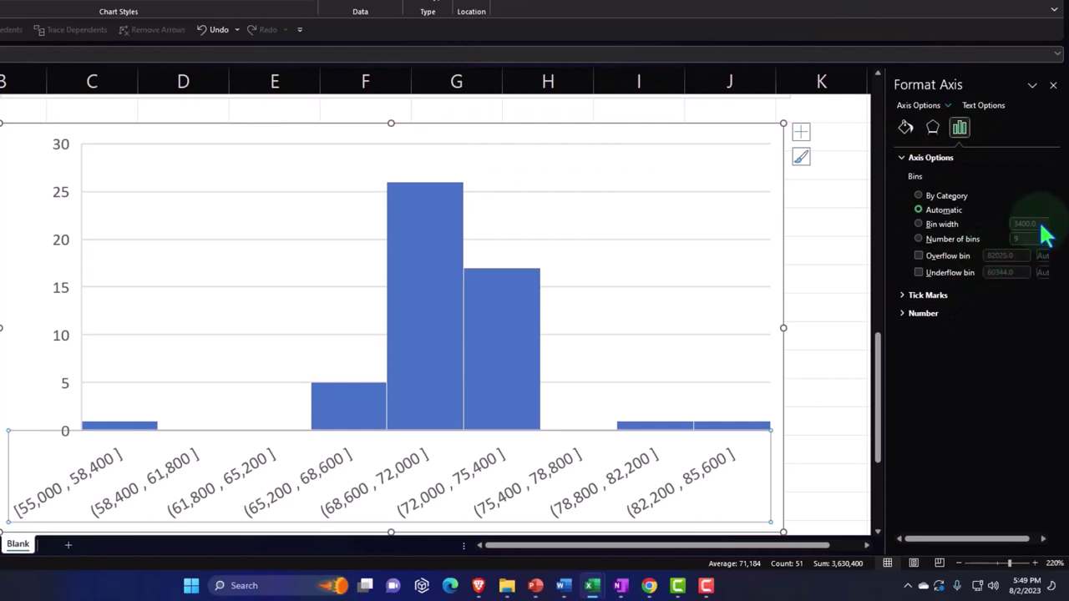
left_click(918, 224)
left_click(1022, 225)
type("500")
key("Tab")
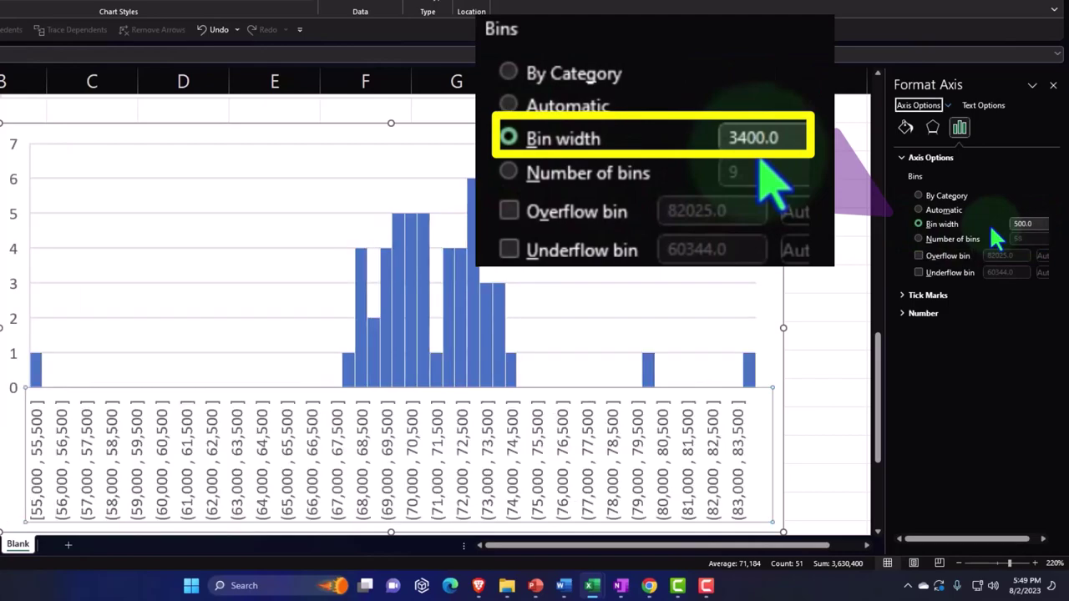
Try bin widths of 20 and 30 on the third histogram's horizontal axis
left_click(709, 455)
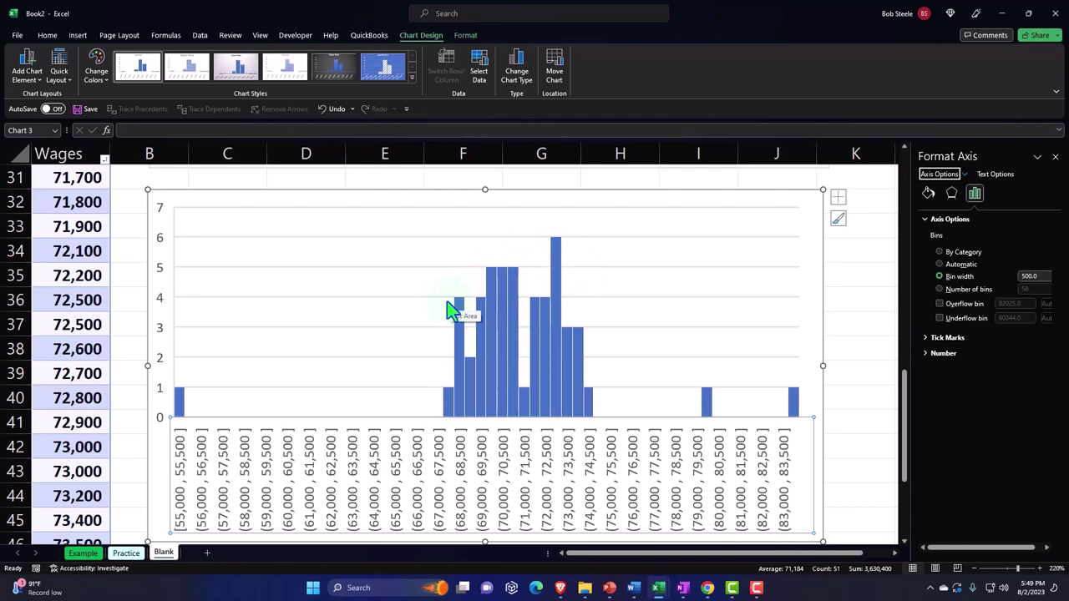
left_click(1037, 277)
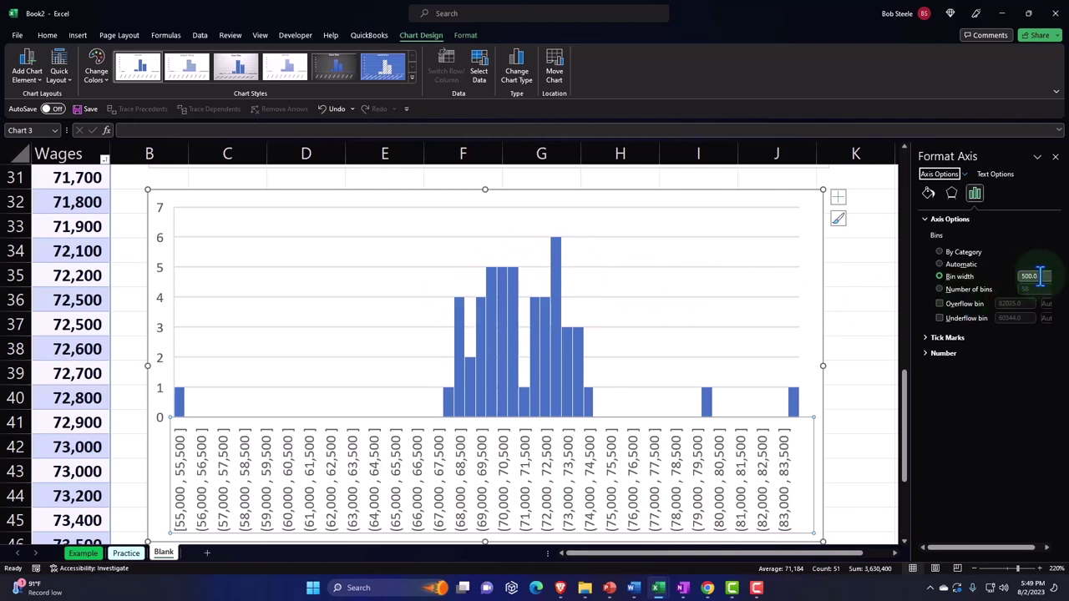
left_click_drag(1041, 277, 992, 325)
type("20")
key("Return")
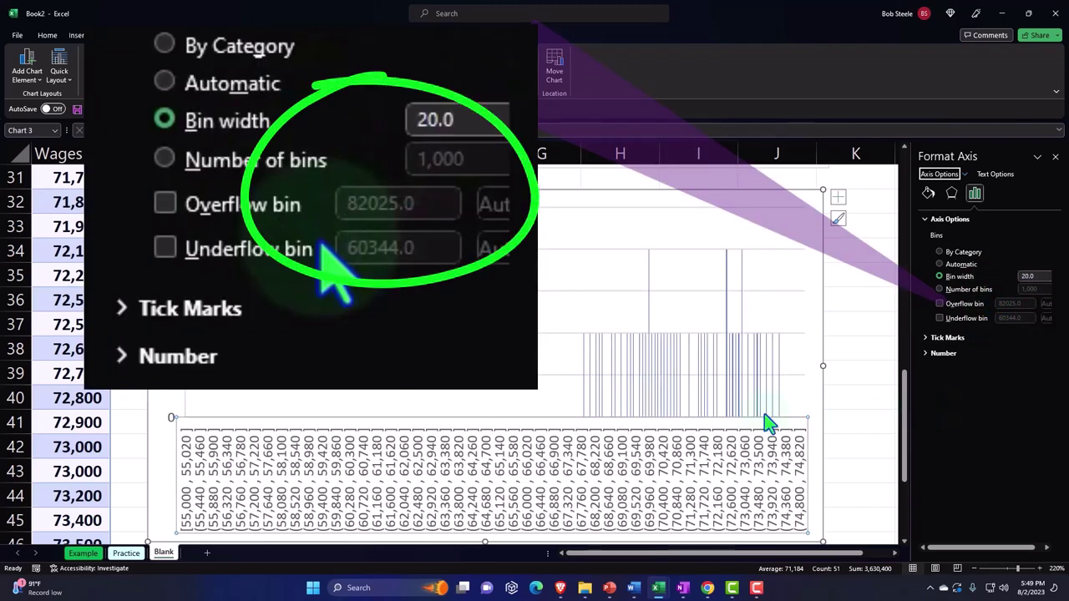
double_click(1031, 275)
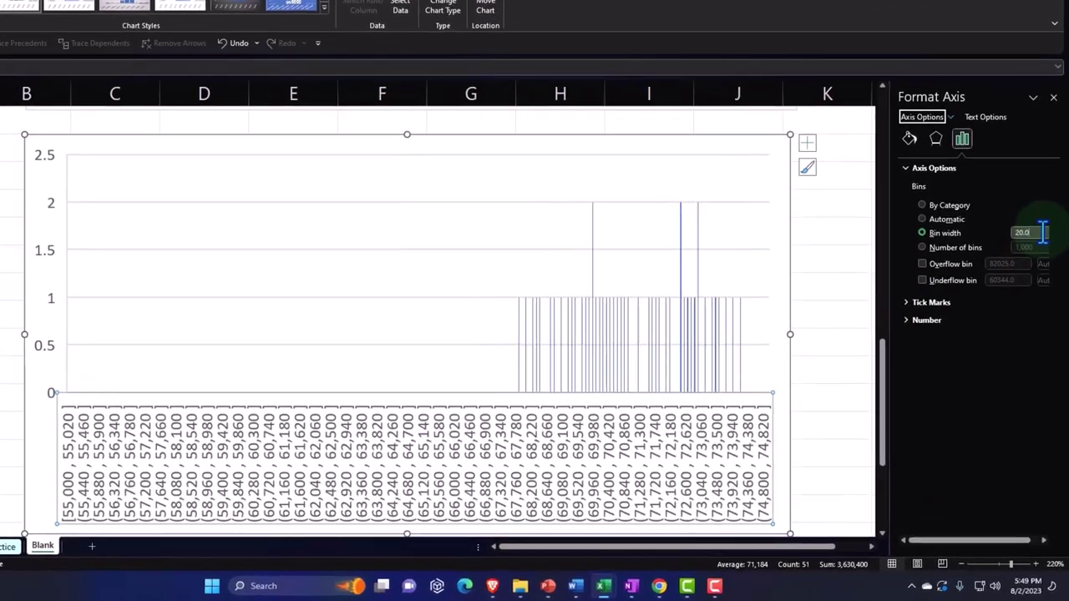
type("30")
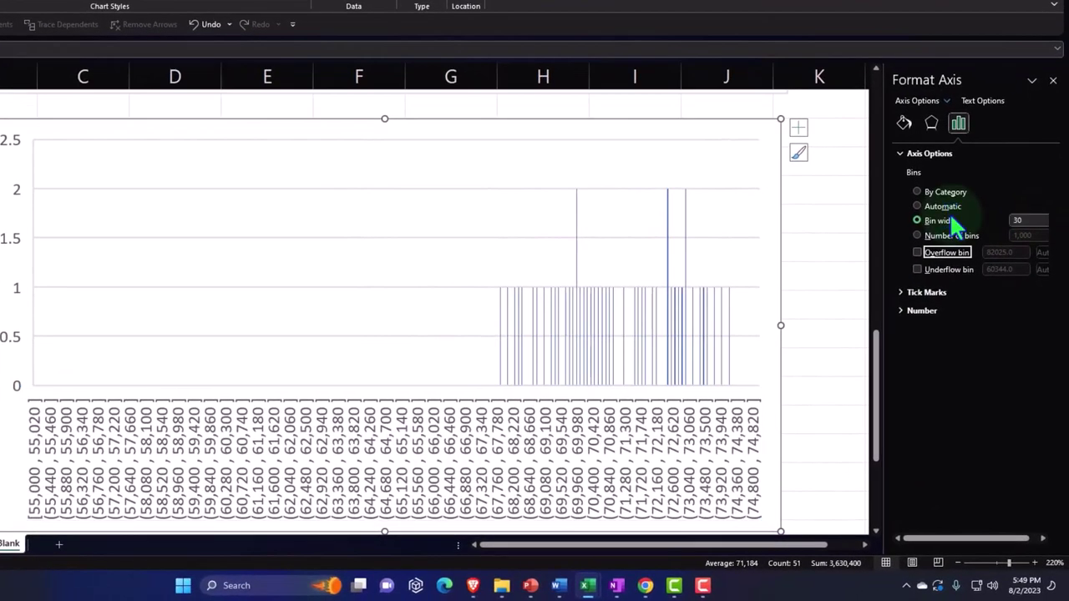
key("Return")
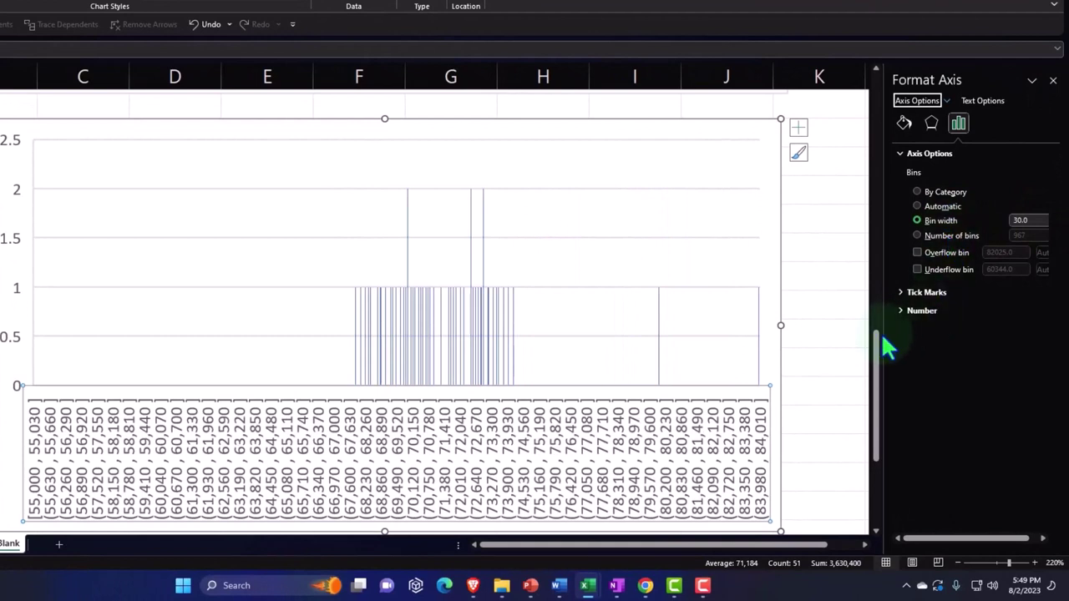
Set the third histogram's bin width to 100
double_click(1035, 221)
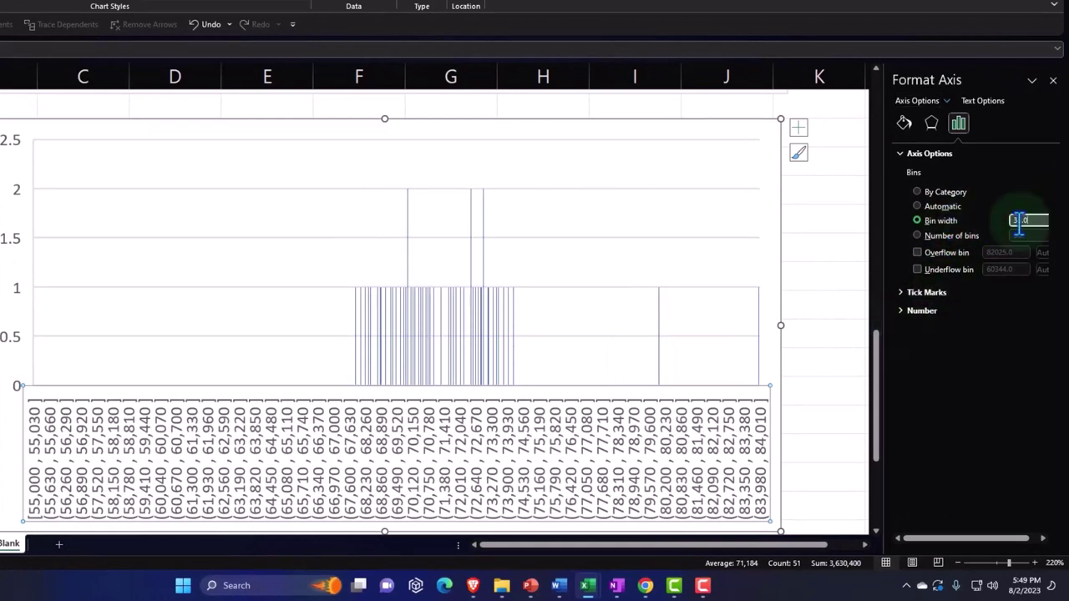
type("100")
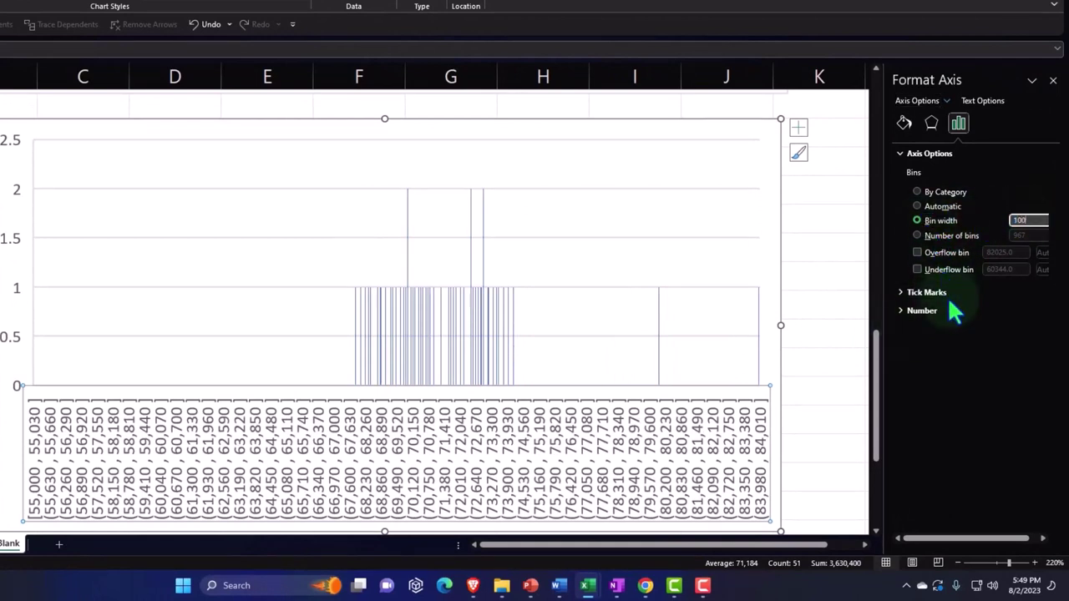
key("Tab")
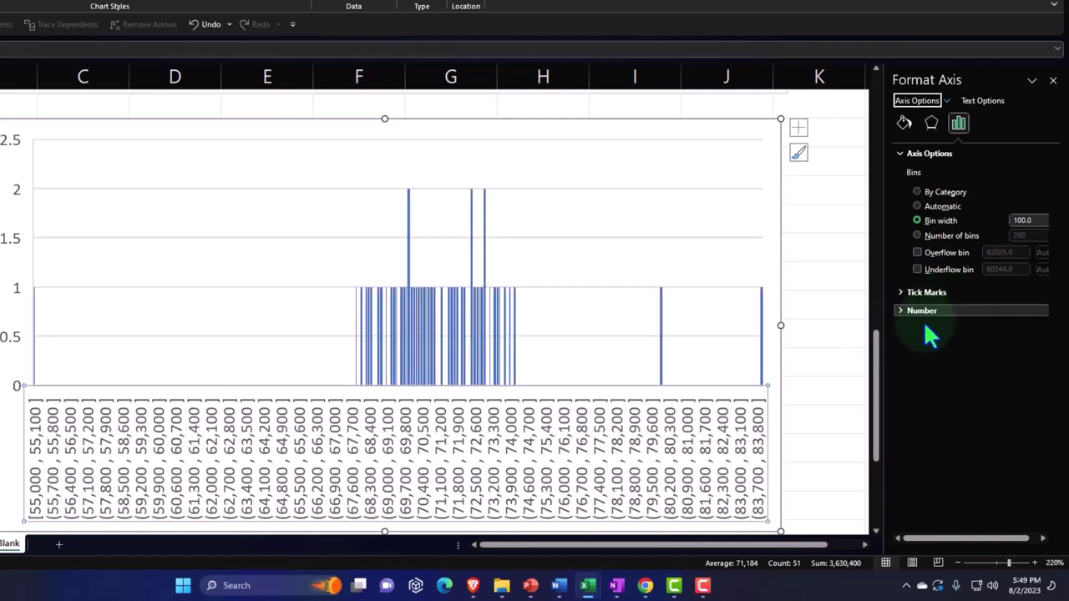
Set the third histogram's bin width to 200 and compare its shape with the two histograms above it
double_click(1034, 221)
type("200")
key("Tab")
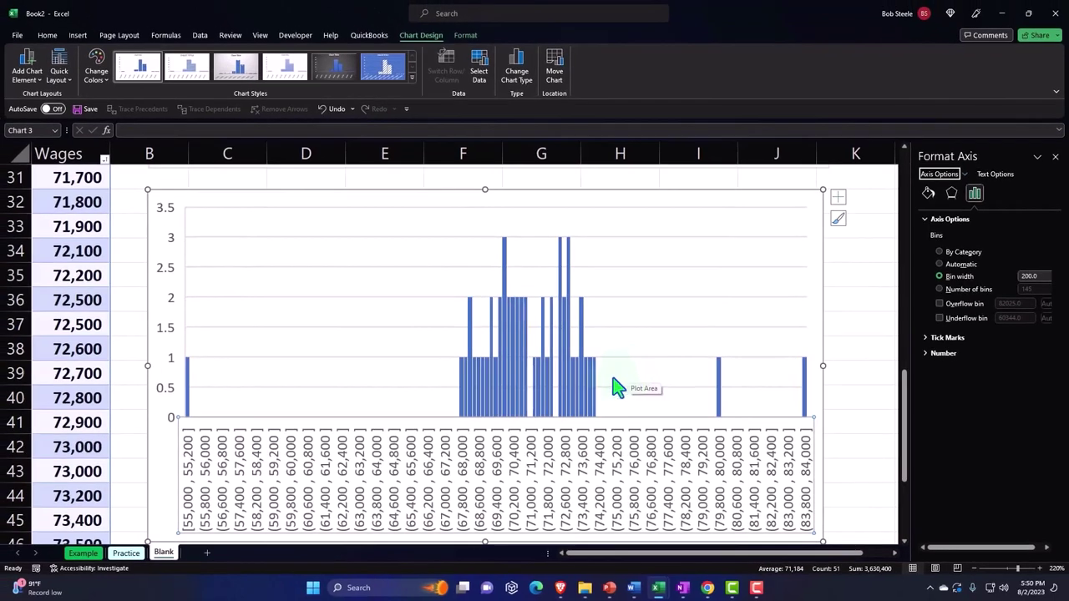
scroll(615, 387, "up", 5)
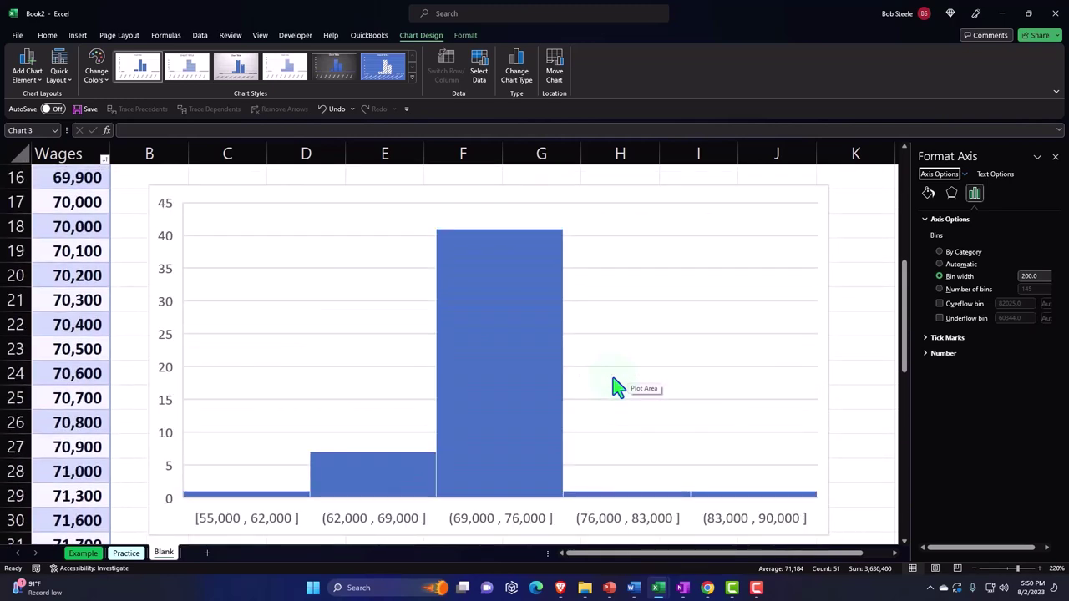
scroll(615, 386, "up", 5)
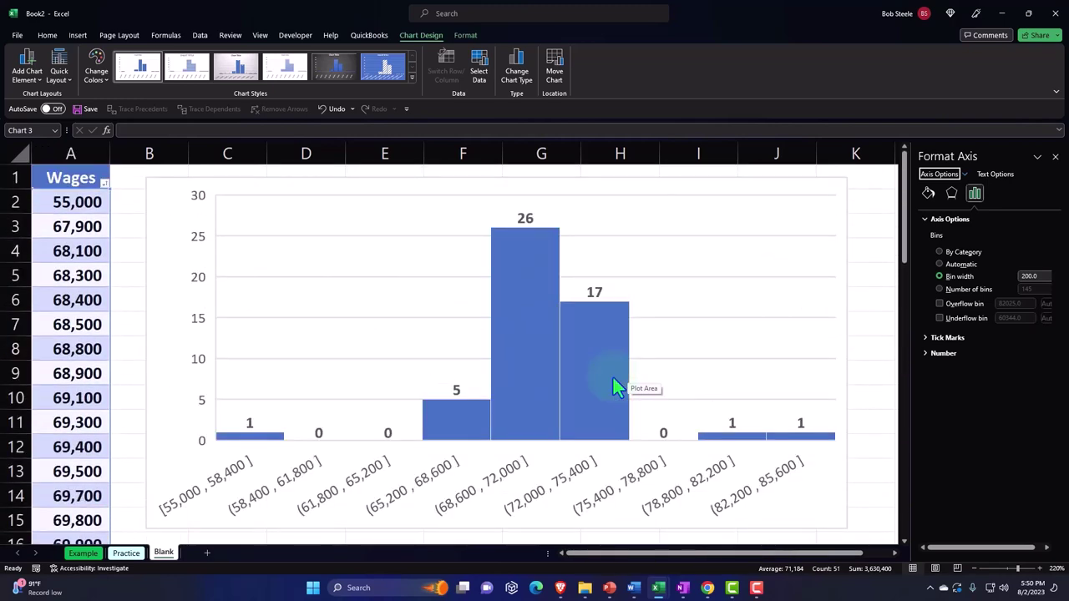
scroll(613, 380, "down", 8)
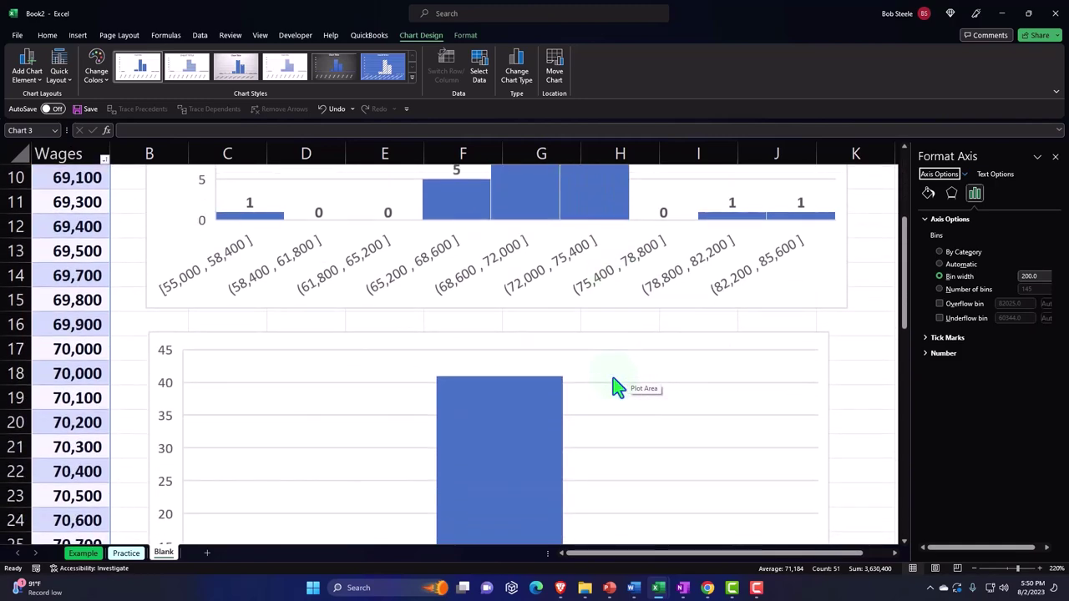
scroll(615, 387, "down", 2)
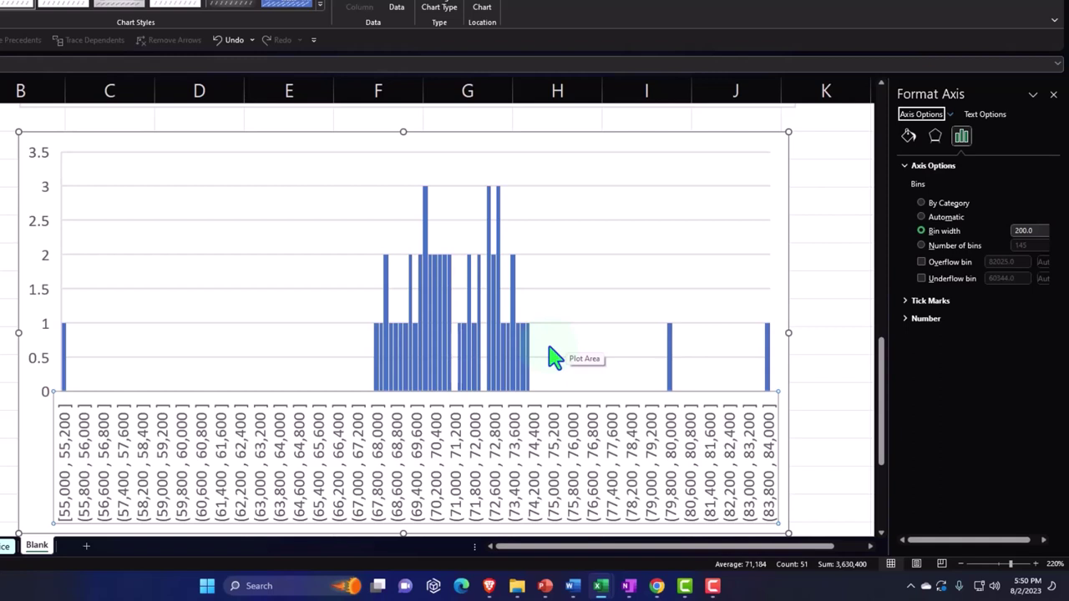
left_click(815, 336)
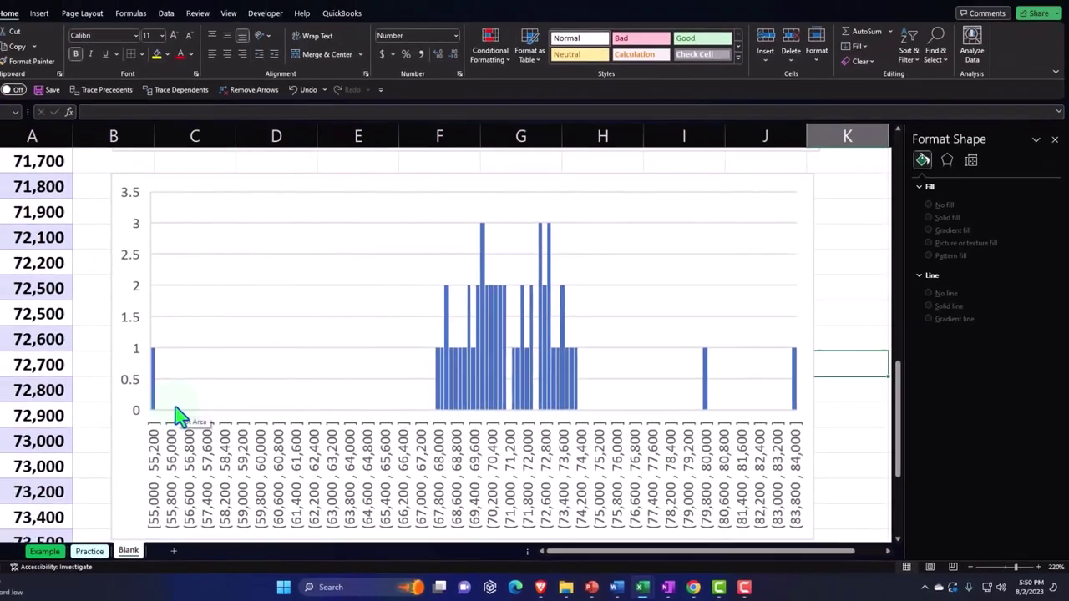
Insert a fourth histogram from the Wages column of the table
scroll(123, 375, "up", 10)
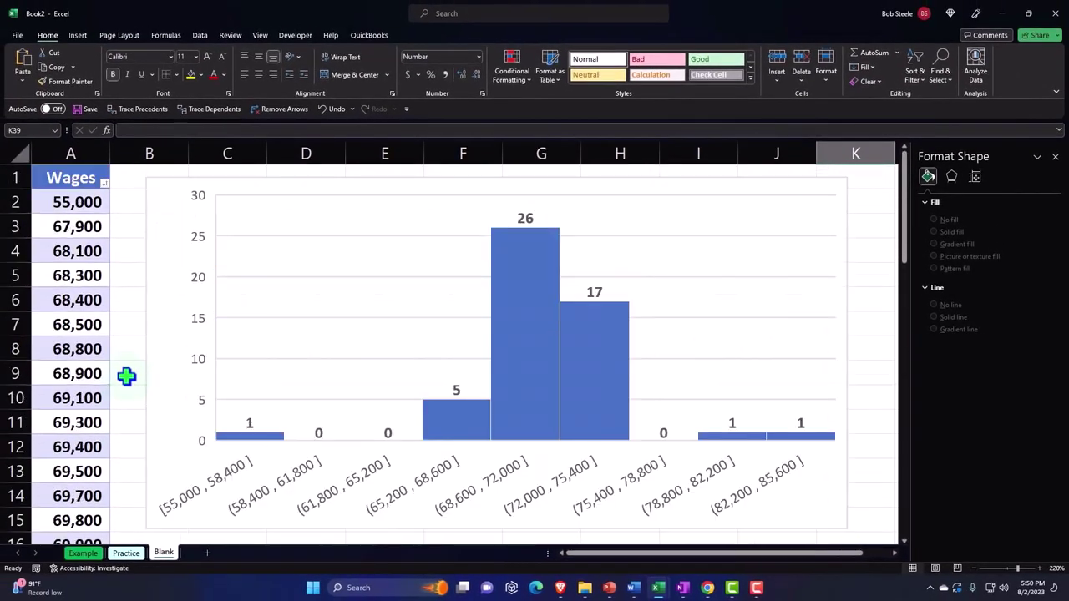
left_click(71, 156)
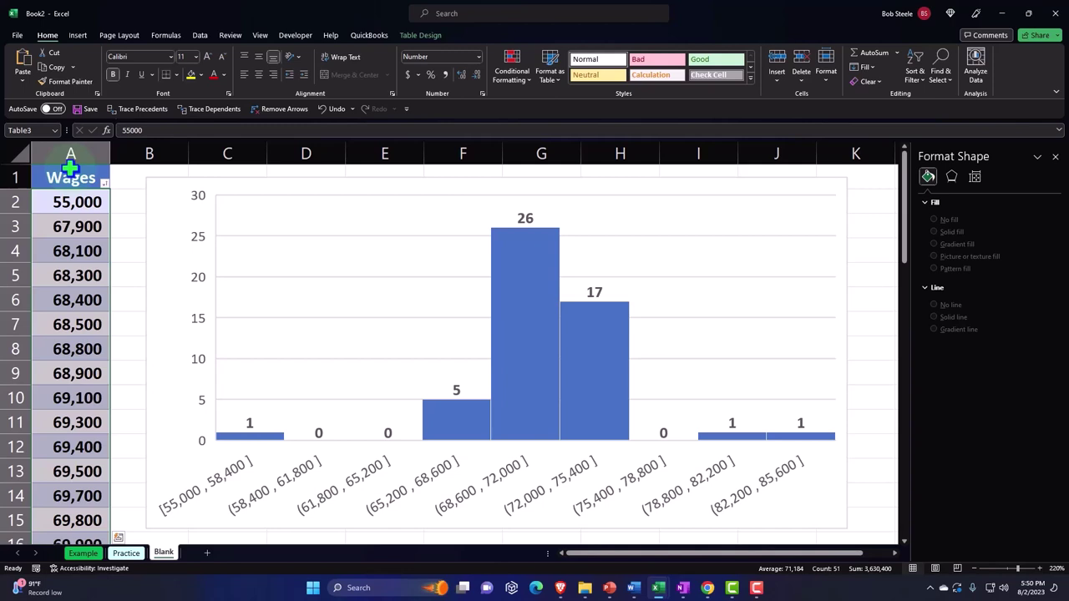
left_click(78, 35)
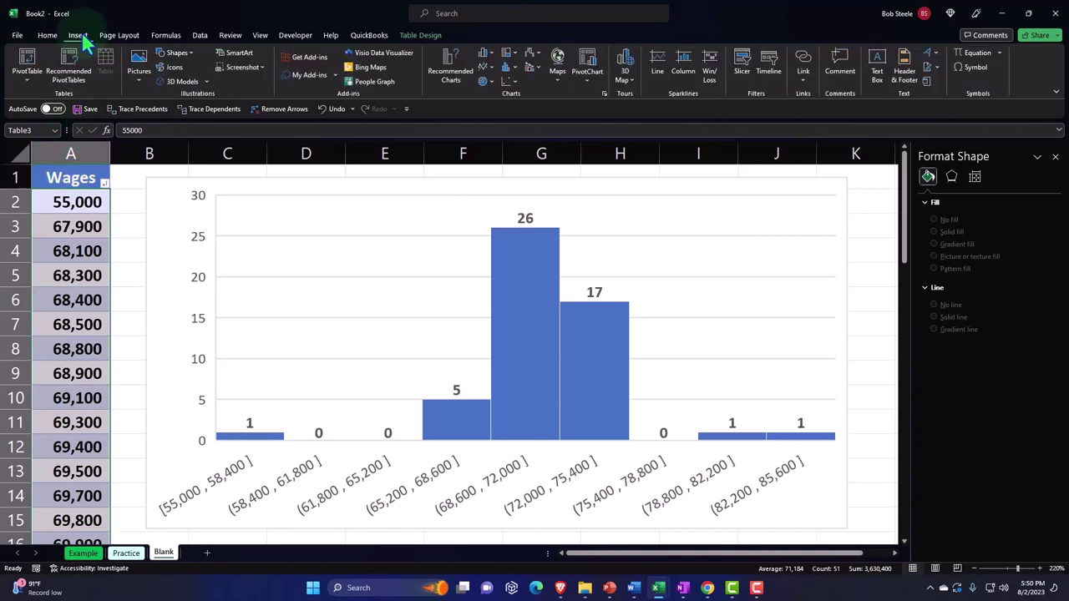
left_click(503, 66)
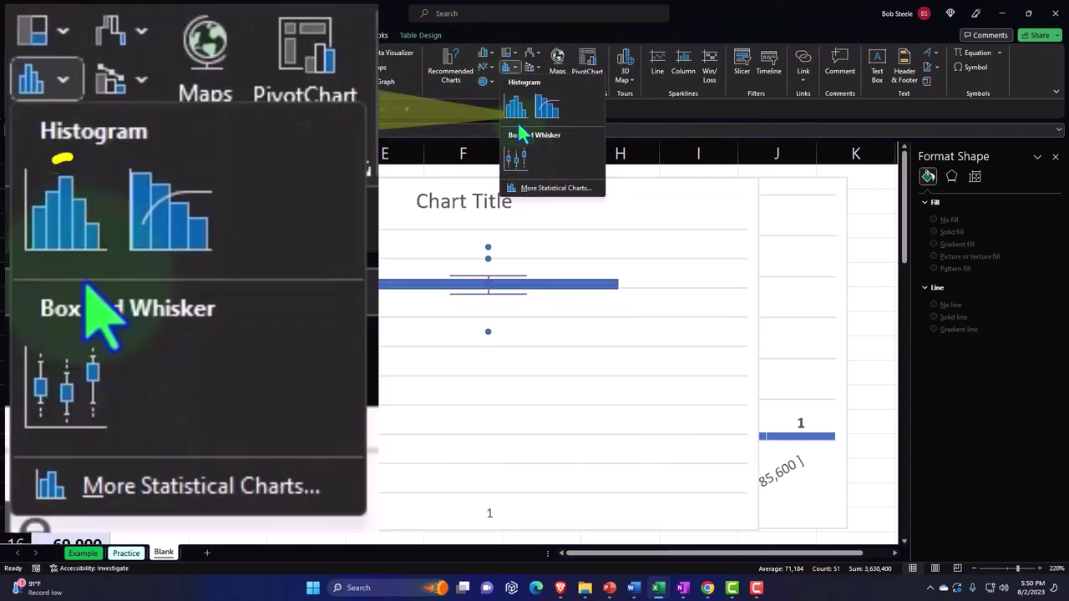
left_click(516, 107)
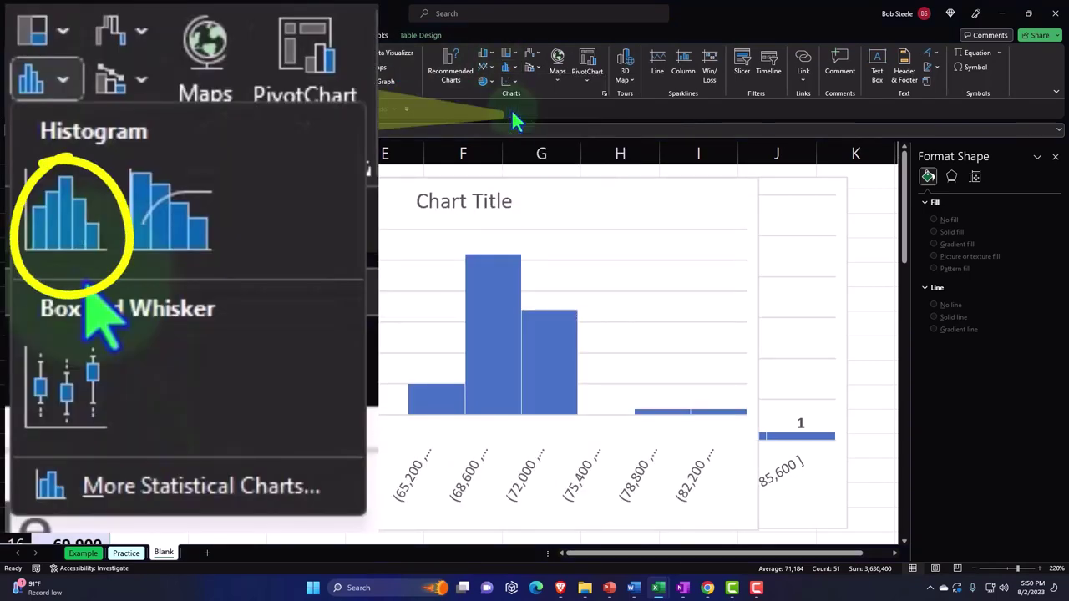
Move the new histogram directly below the third one, with its left edge in column B at about row 47
scroll(337, 431, "down", 4)
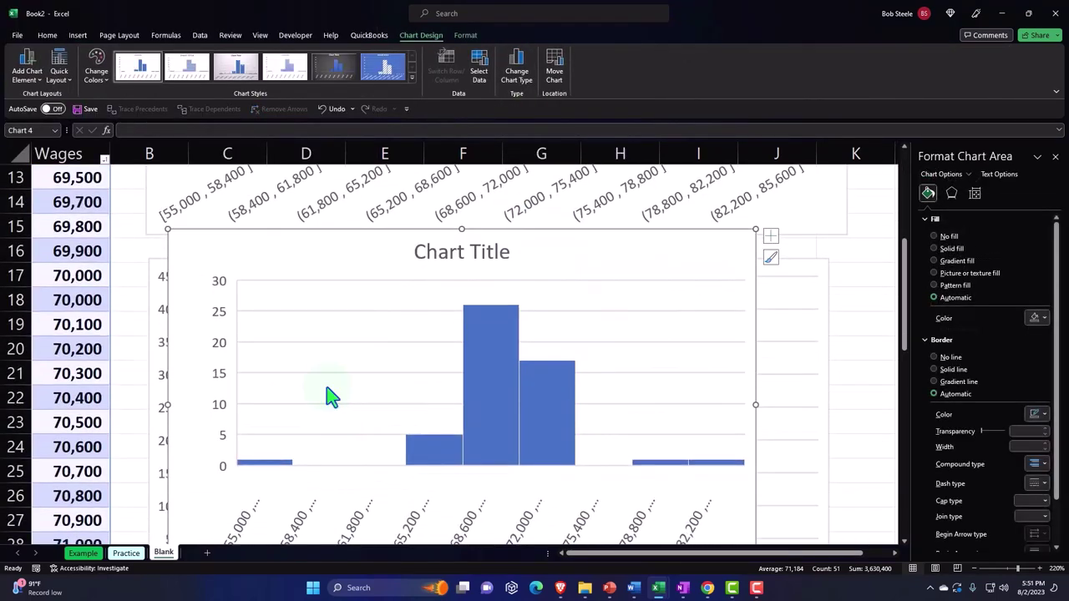
left_click_drag(293, 255, 289, 518)
scroll(329, 346, "down", 4)
left_click_drag(284, 222, 281, 489)
scroll(310, 334, "down", 3)
left_click_drag(275, 281, 275, 493)
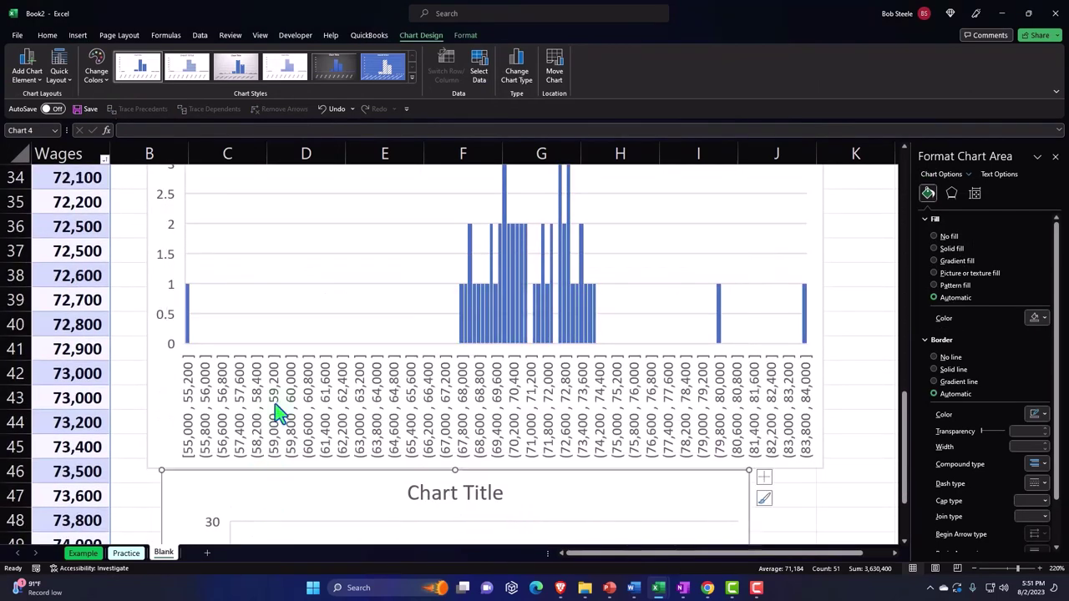
scroll(275, 437, "down", 3)
left_click_drag(275, 294, 258, 294)
Delete the fourth histogram's title and enlarge the chart so it extends through column J
left_click(437, 302)
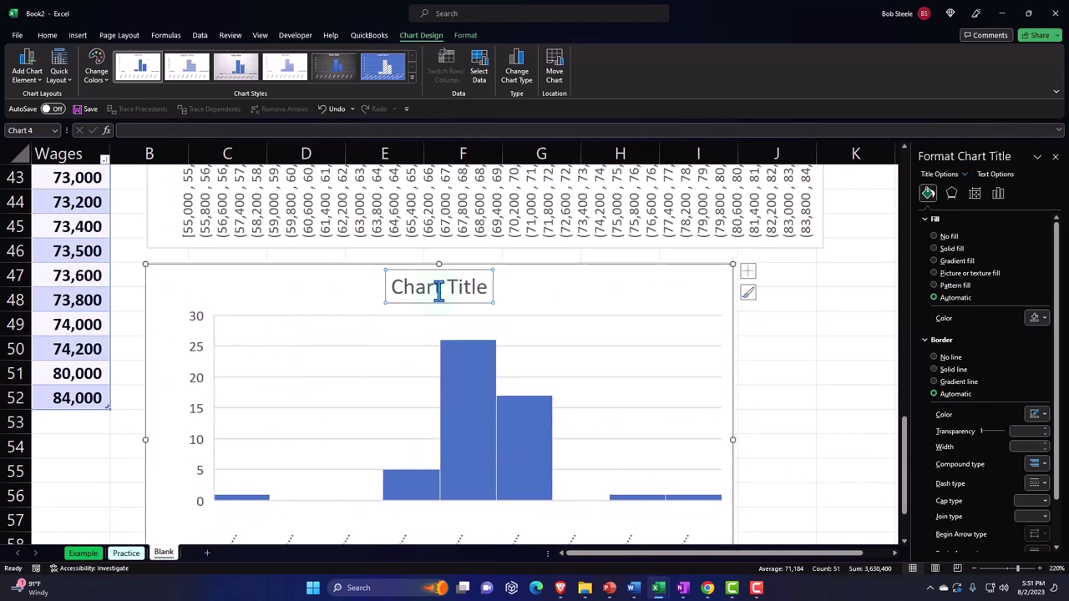
key("Delete")
scroll(711, 477, "down", 2)
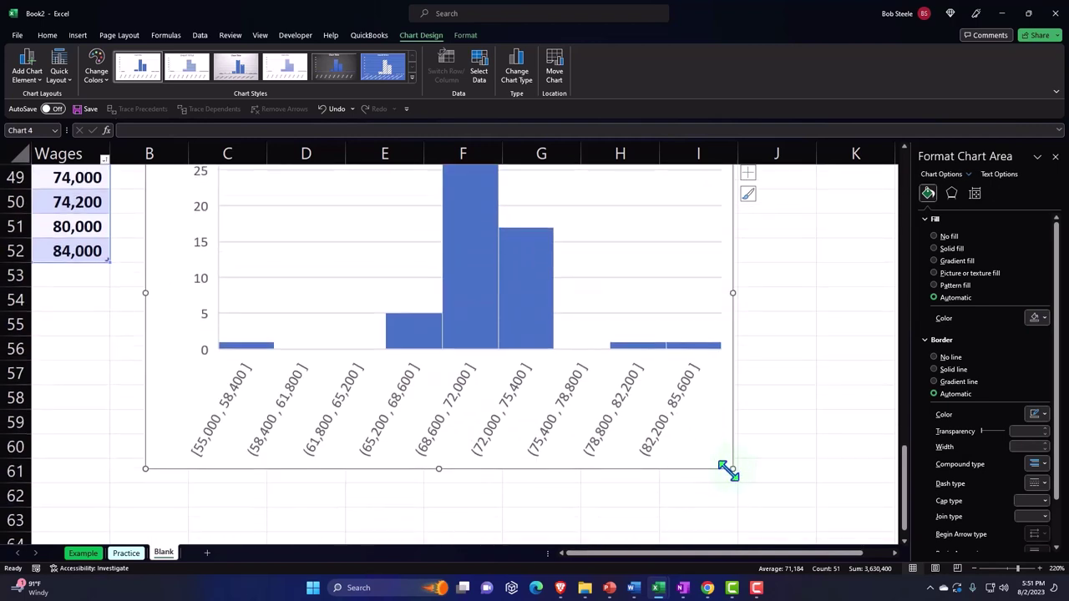
left_click_drag(732, 471, 811, 479)
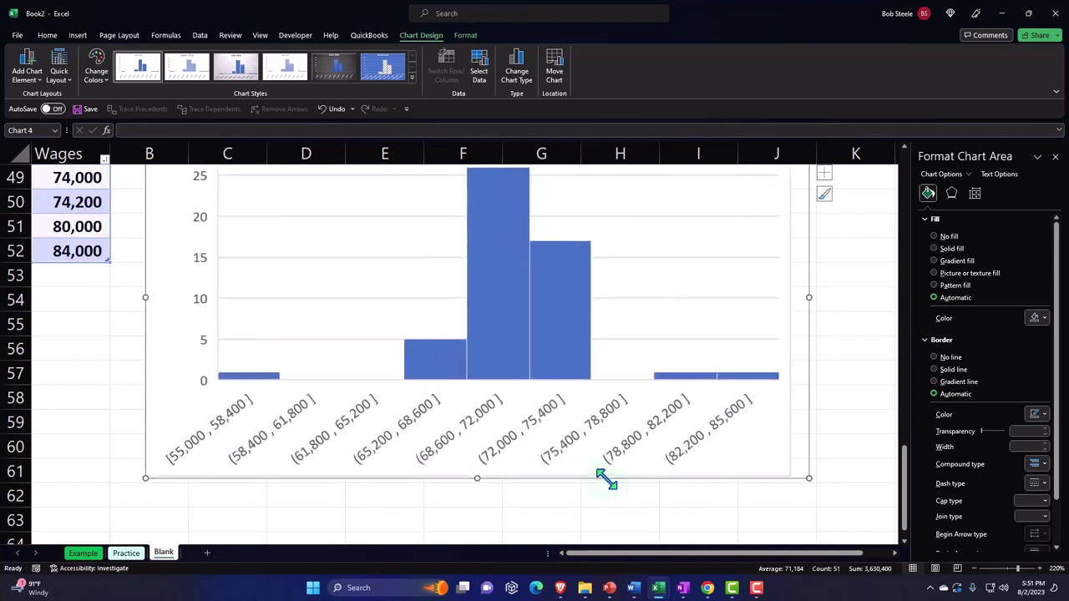
Set the maximum bound of the fourth histogram's vertical axis to 100
scroll(618, 480, "up", 2)
left_click(201, 330)
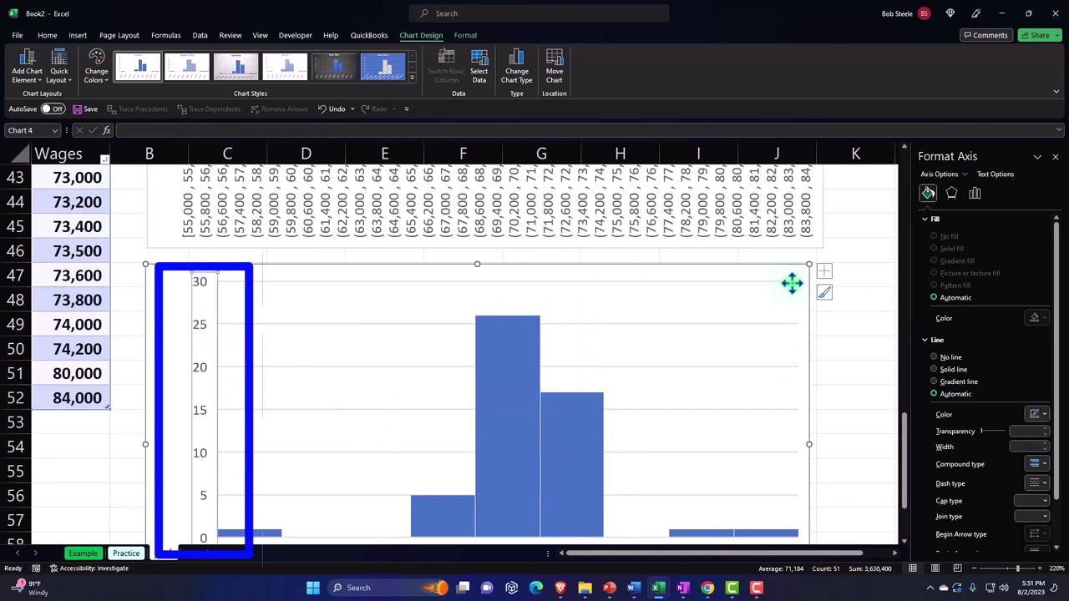
left_click(207, 311)
left_click(203, 328)
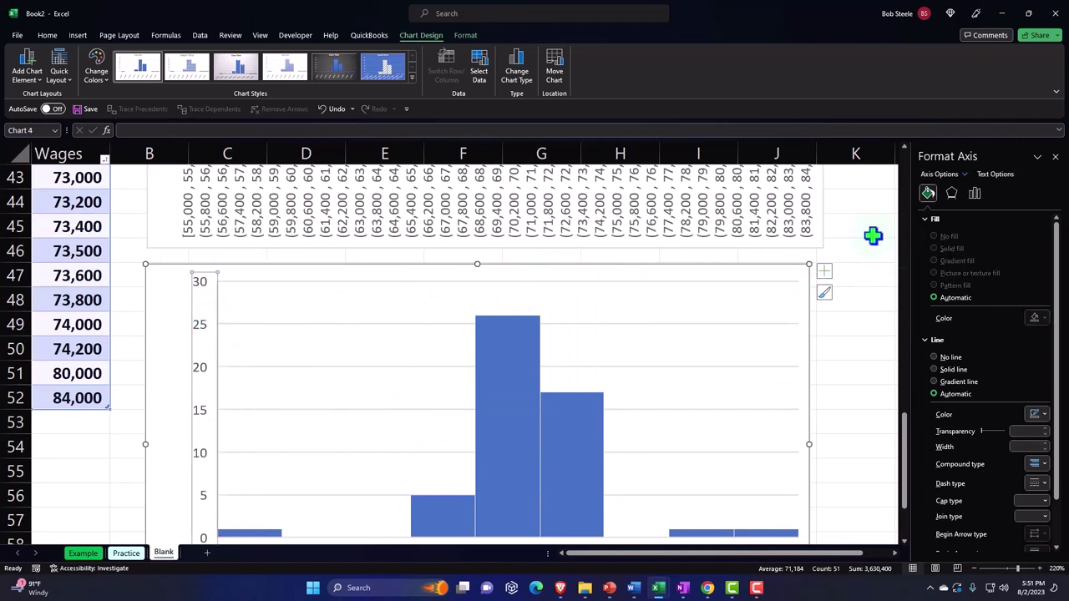
left_click(975, 194)
left_click(924, 218)
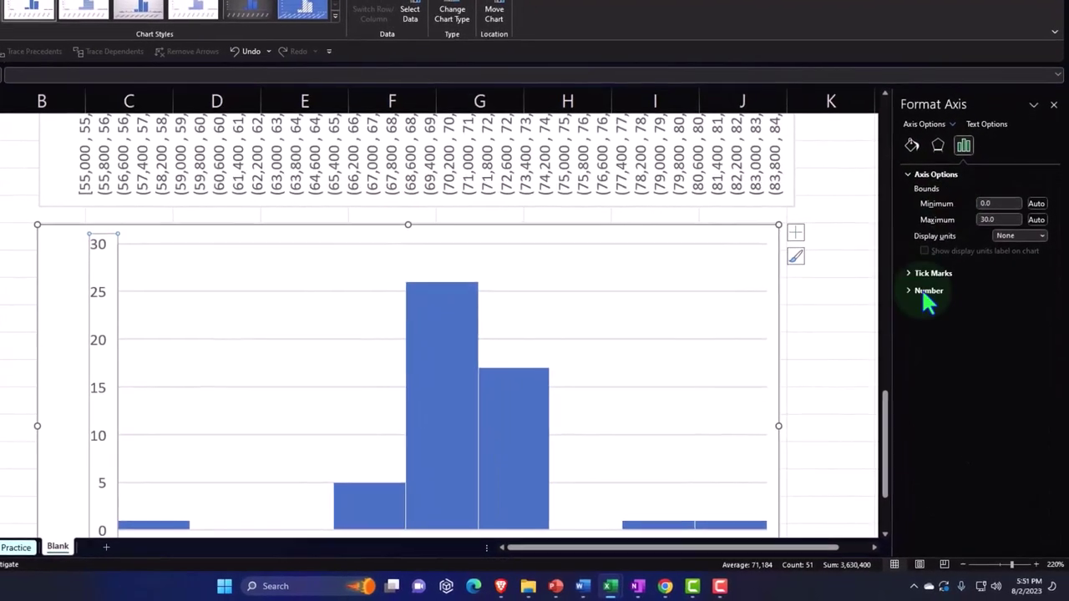
left_click(1000, 209)
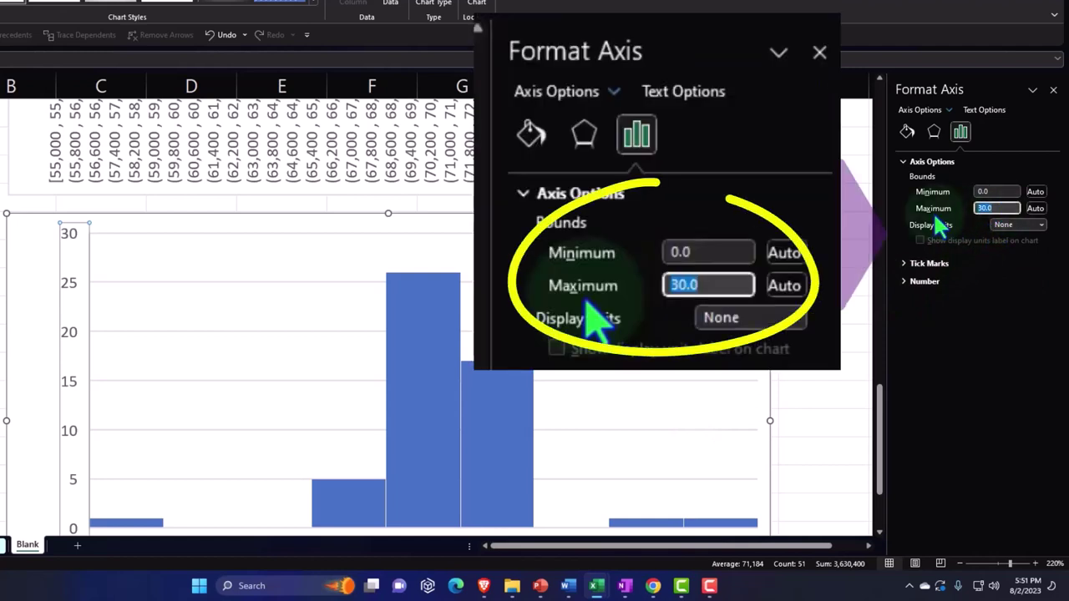
type("100")
key("Return")
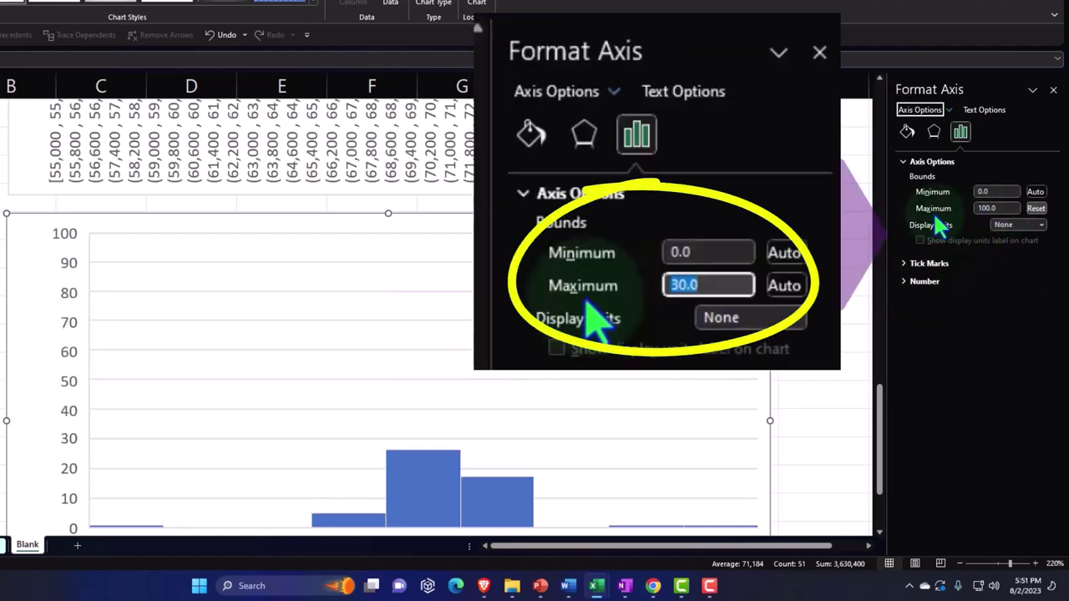
Compare the bar heights and vertical scale of the fourth histogram with those of the first histogram
scroll(687, 342, "down", 2)
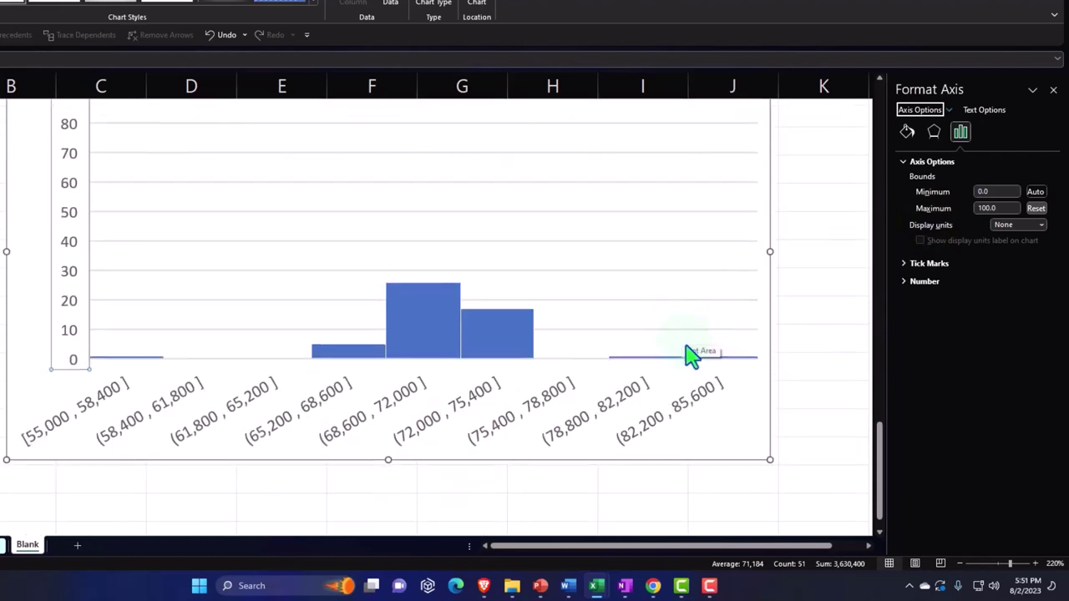
scroll(691, 367, "up", 1)
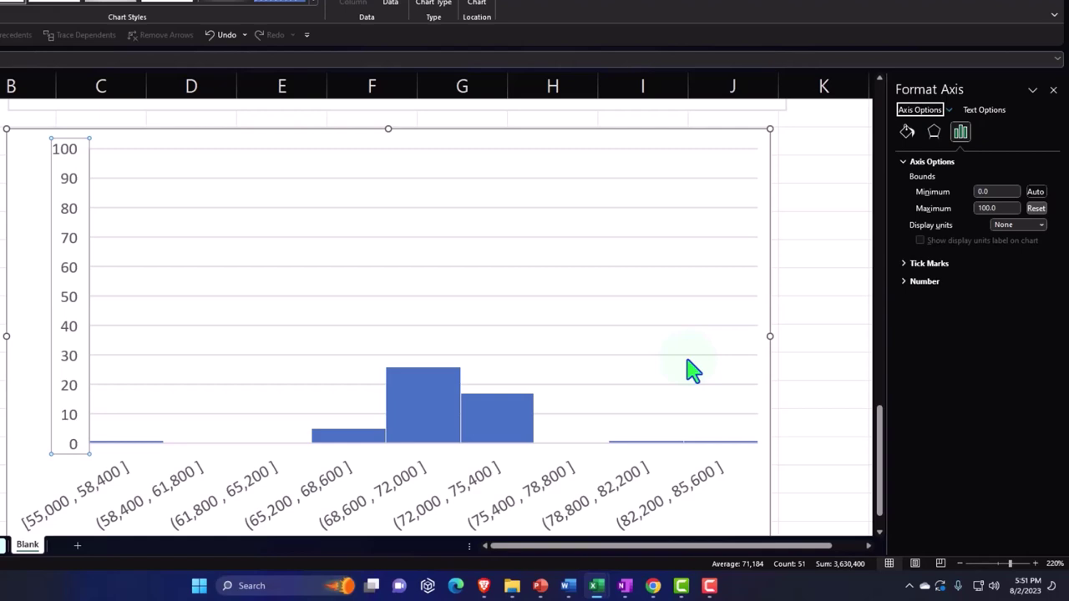
scroll(647, 384, "up", 10)
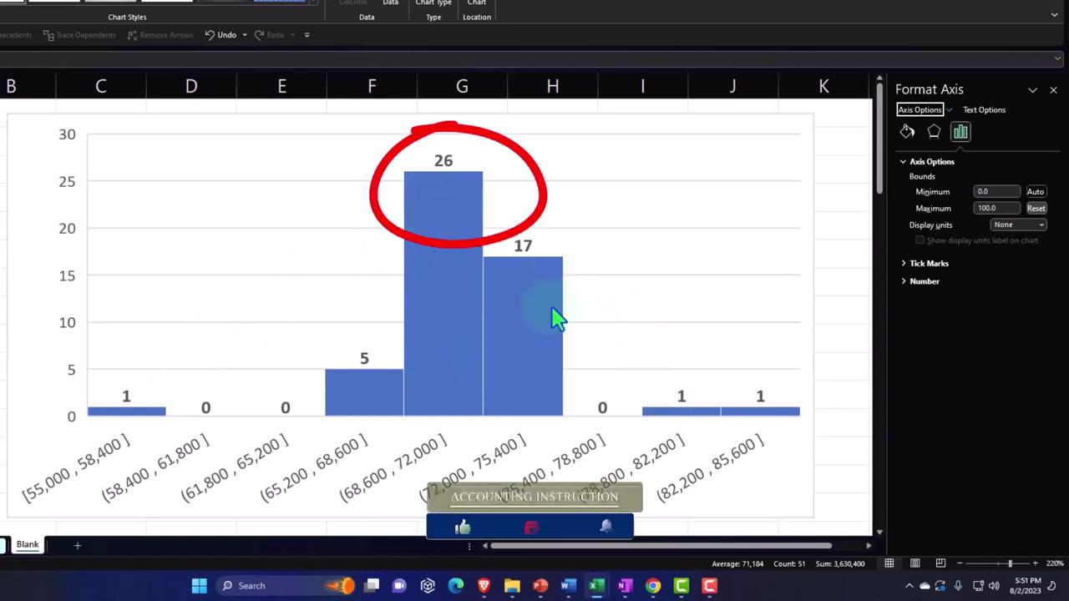
scroll(554, 317, "down", 3)
scroll(248, 301, "up", 3)
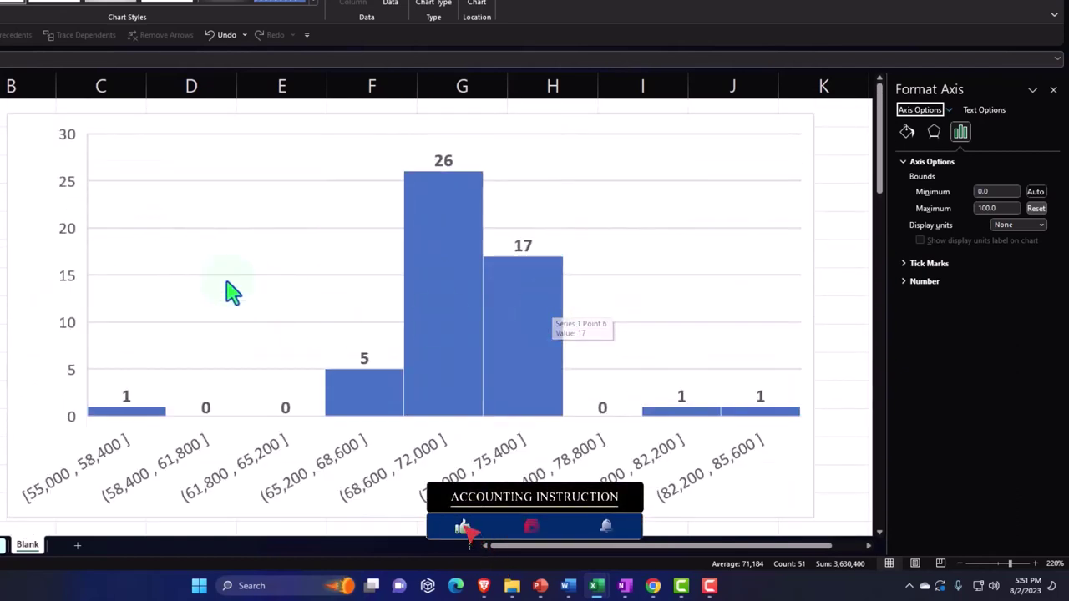
scroll(301, 418, "down", 8)
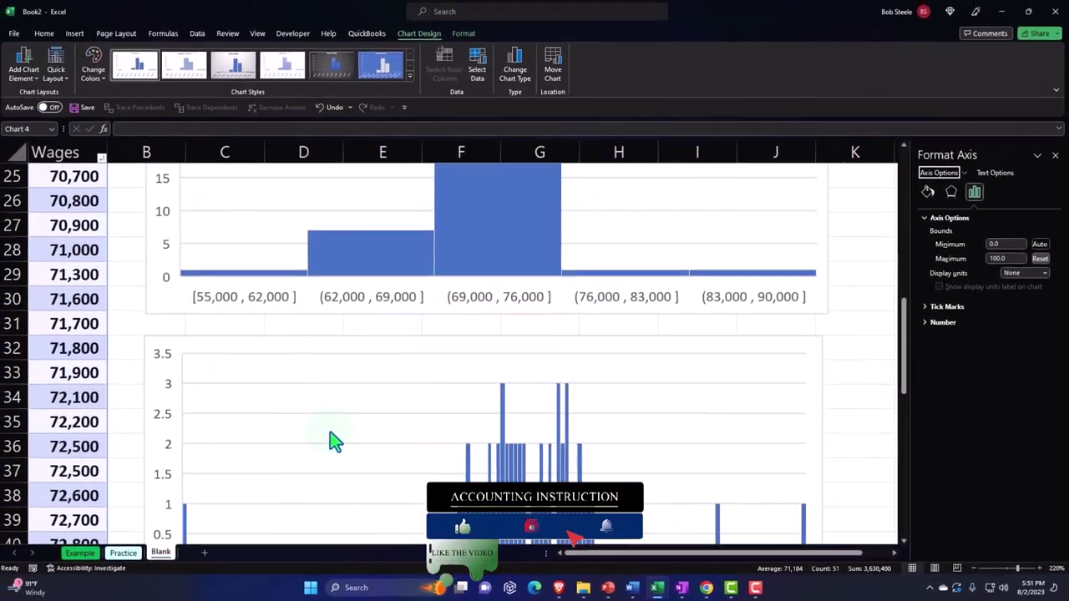
scroll(337, 442, "down", 3)
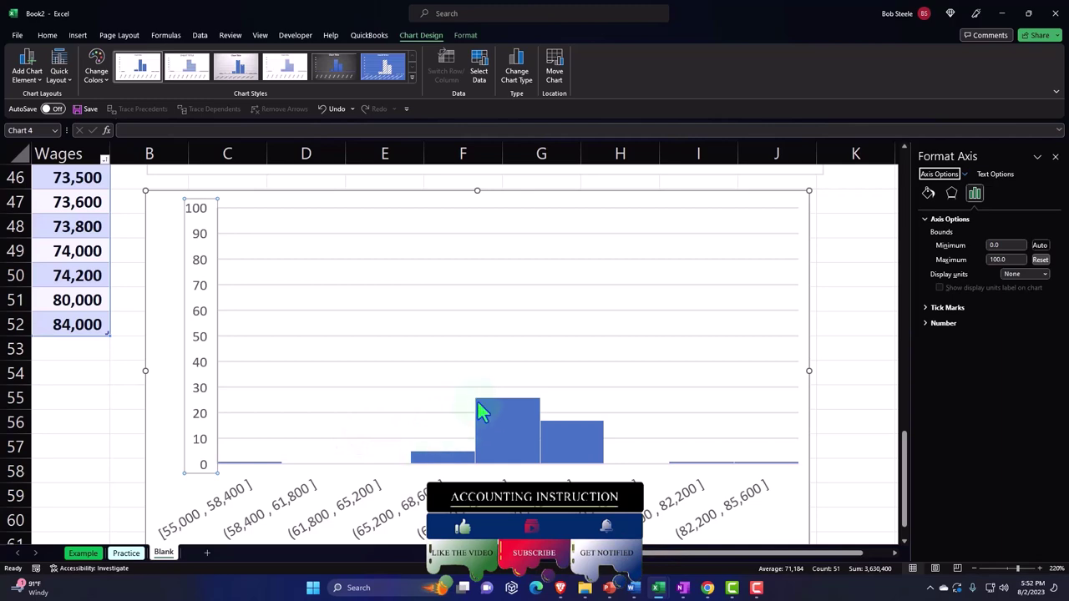
mouse_move(476, 414)
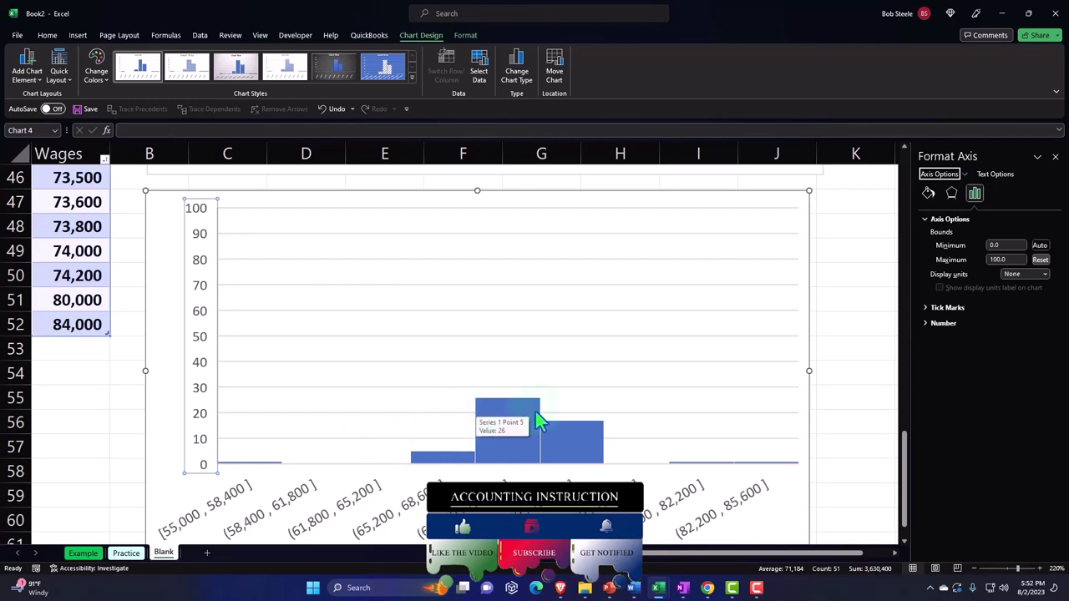
scroll(535, 412, "up", 15)
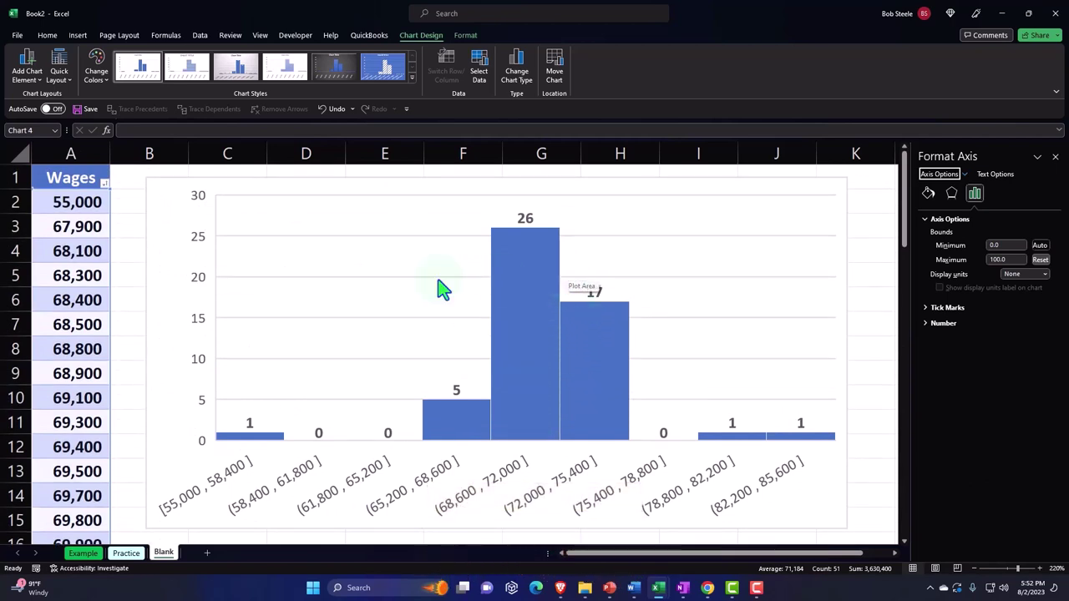
mouse_move(168, 175)
left_mouse_down()
mouse_move(167, 281)
mouse_move(259, 363)
left_mouse_up()
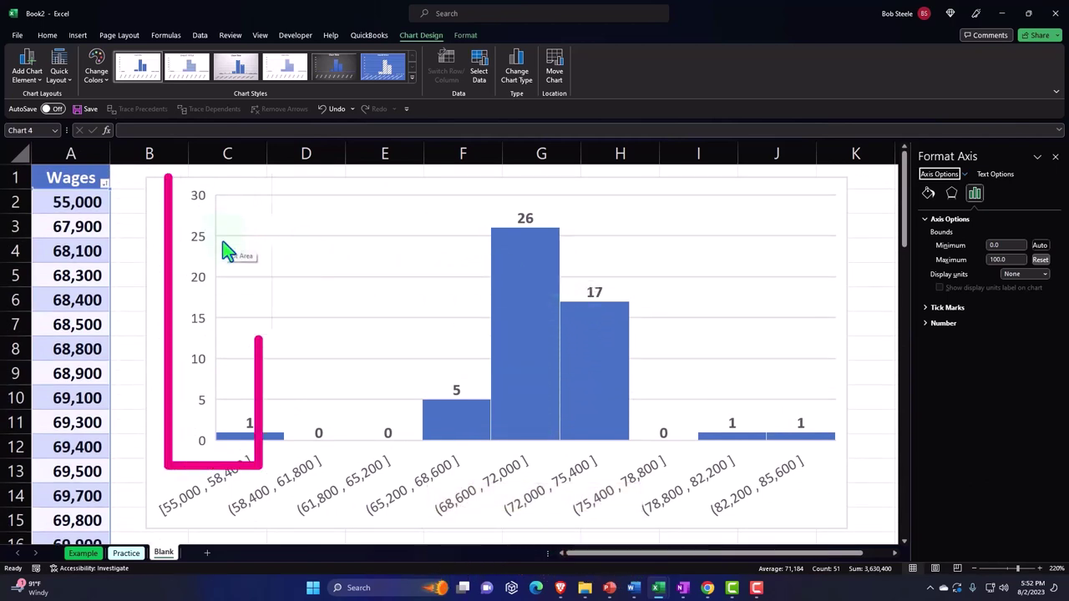
scroll(259, 296, "down", 15)
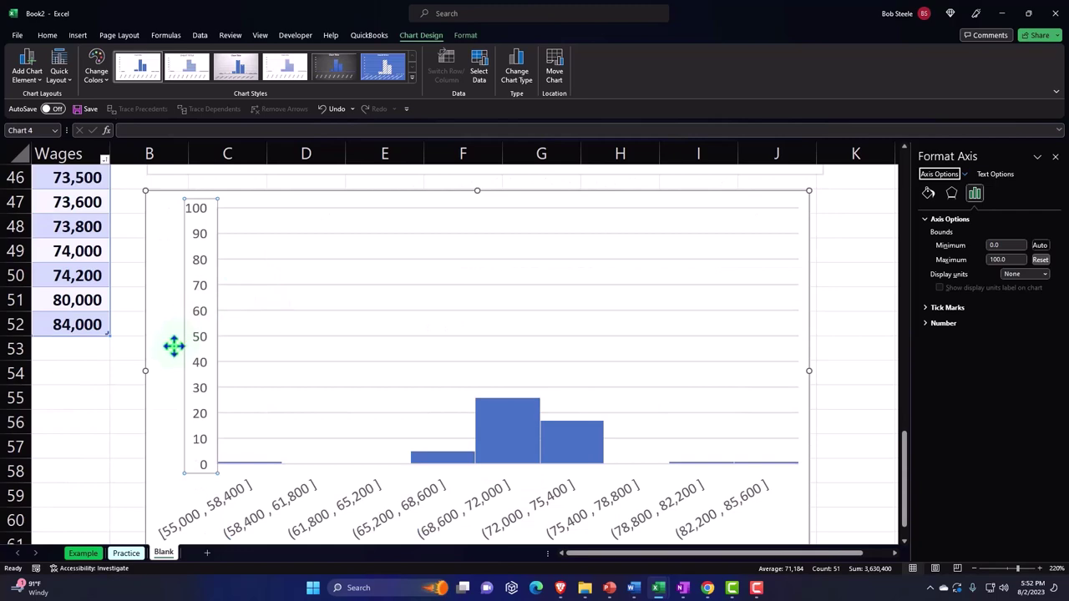
Insert a fifth histogram from the Wages column of the table
left_click(100, 390)
scroll(100, 390, "up", 15)
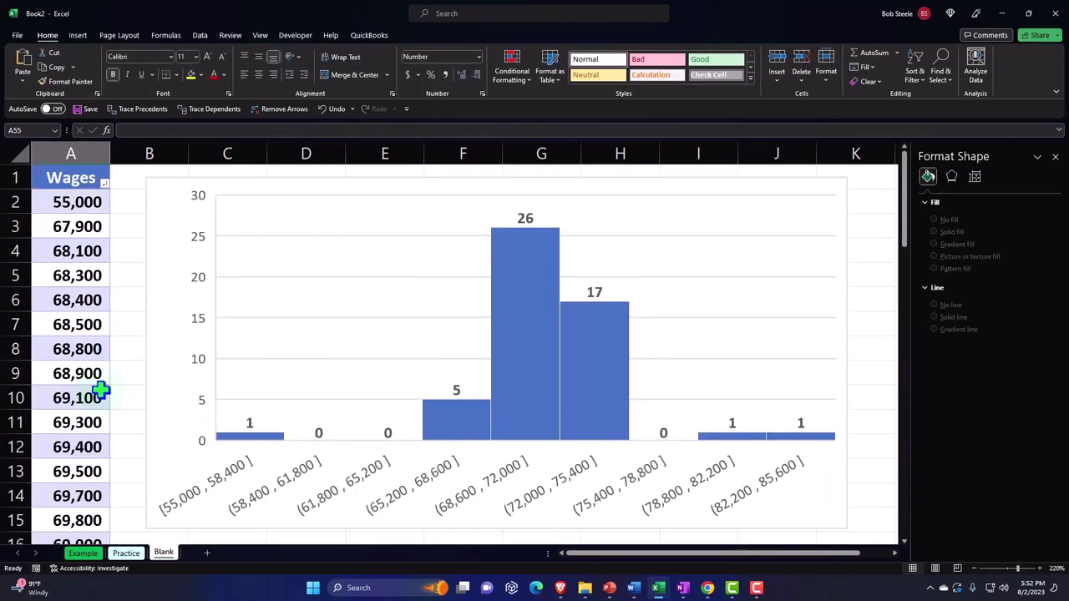
left_click(71, 163)
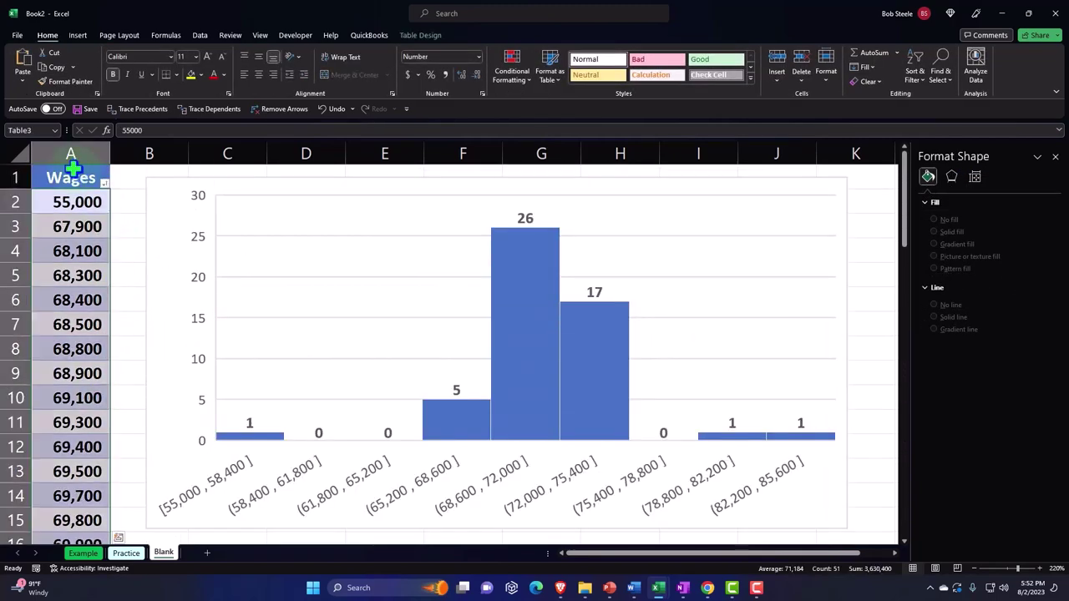
left_click(83, 35)
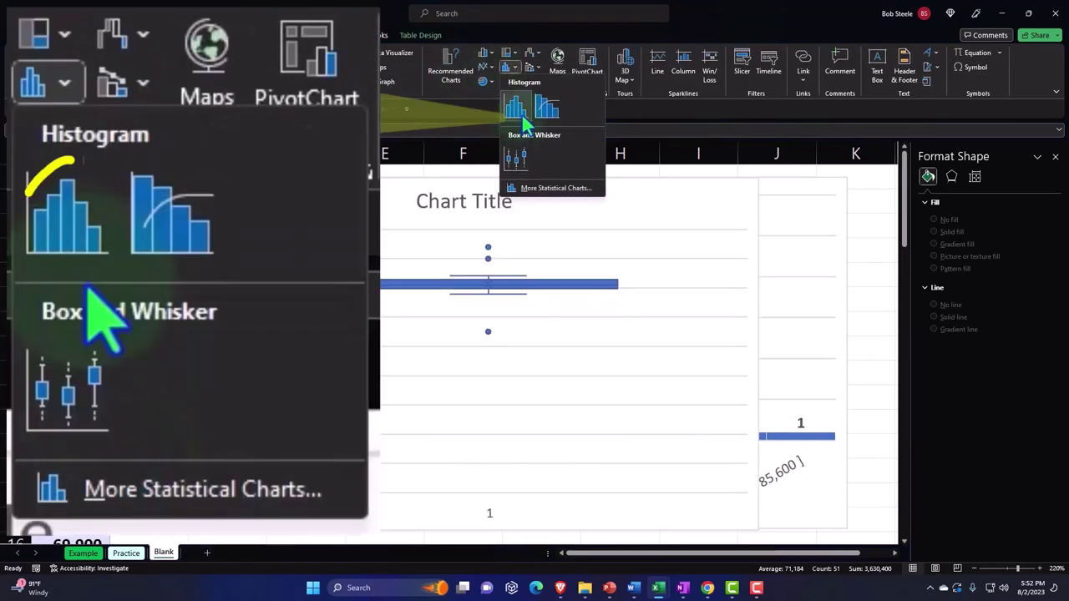
left_click(516, 107)
Move the fifth histogram directly below the fourth one, with its upper edge at row 62 in column B
left_click_drag(180, 193, 196, 494)
scroll(255, 332, "down", 3)
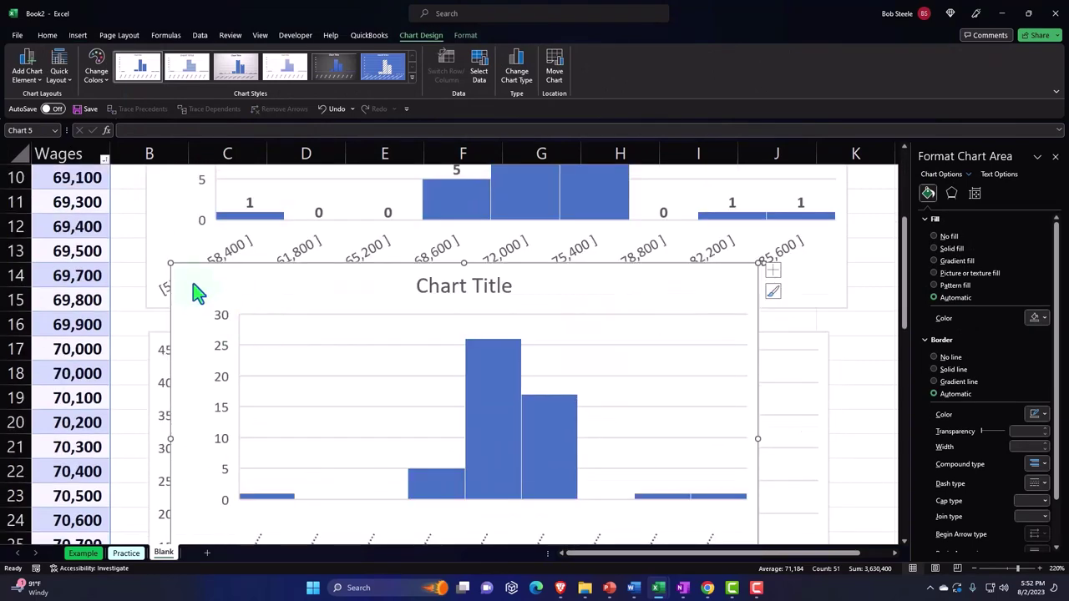
left_click_drag(195, 298, 196, 513)
scroll(208, 375, "down", 4)
left_click_drag(194, 271, 186, 485)
key("Escape")
scroll(240, 338, "down", 4)
left_click_drag(206, 241, 200, 508)
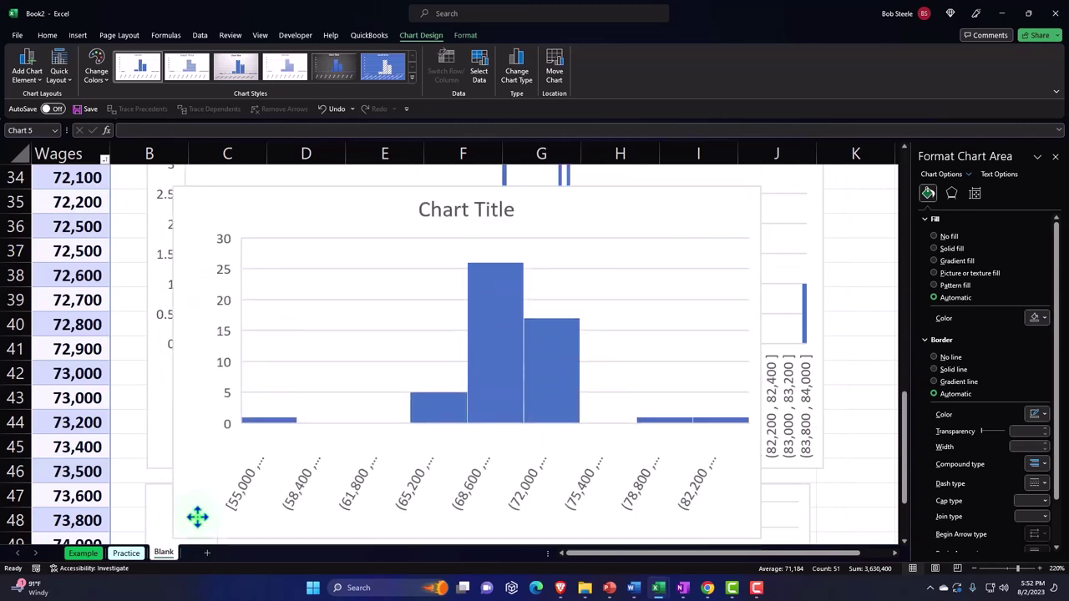
left_click_drag(191, 216, 187, 525)
scroll(234, 370, "down", 5)
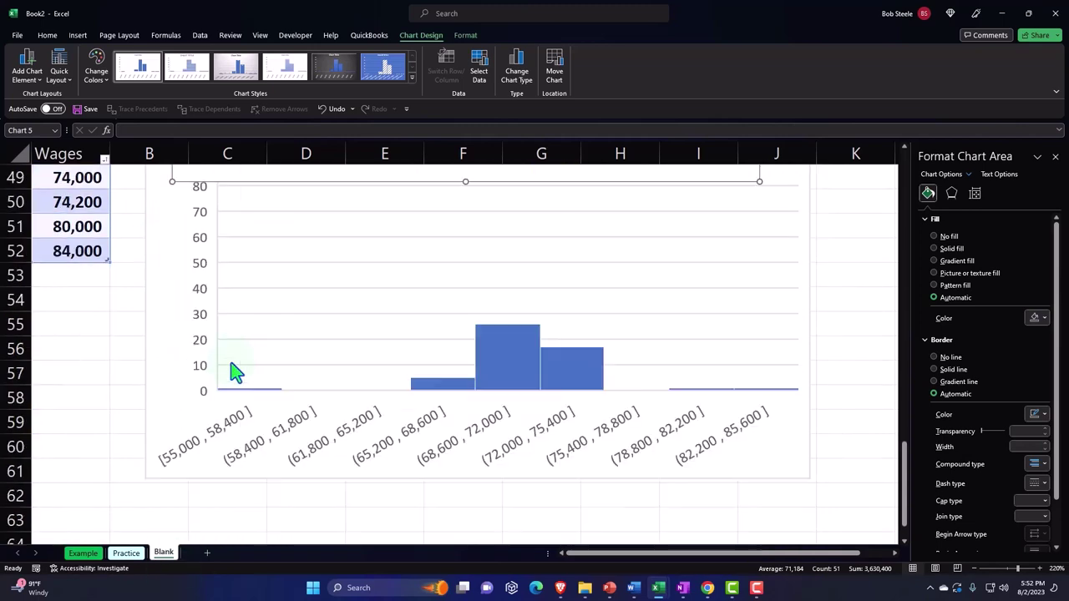
left_click_drag(196, 185, 172, 510)
scroll(494, 343, "down", 3)
left_click(488, 292)
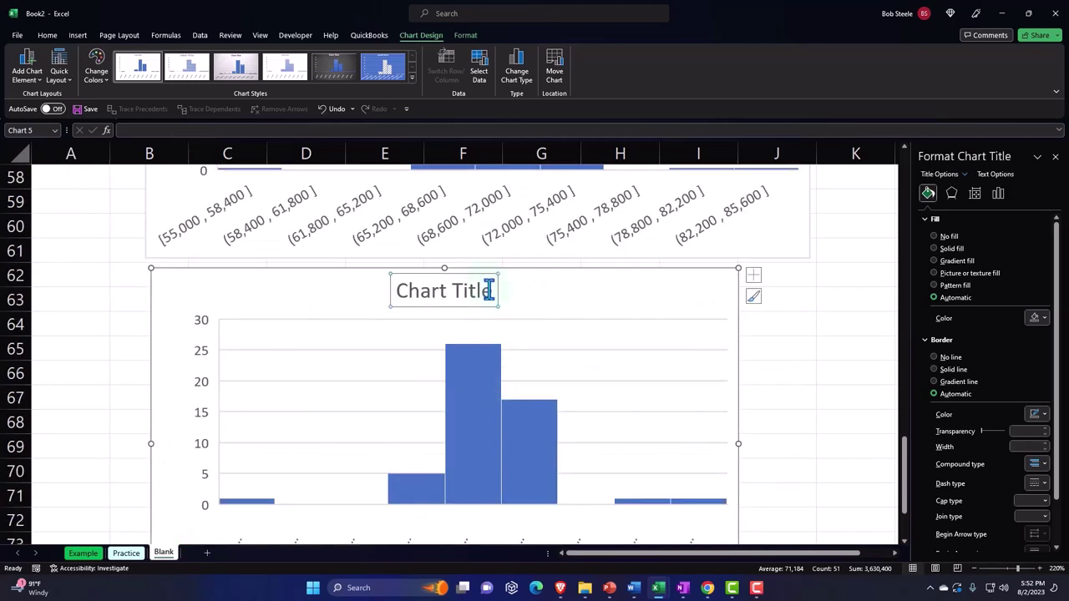
key("Escape")
key("Delete")
scroll(556, 375, "down", 1)
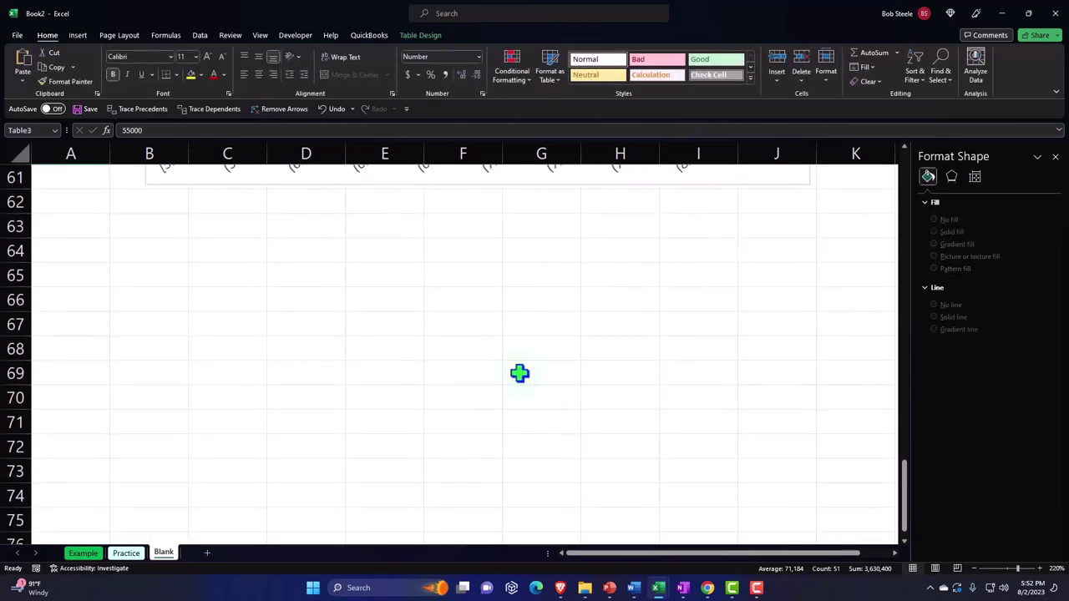
left_click(324, 111)
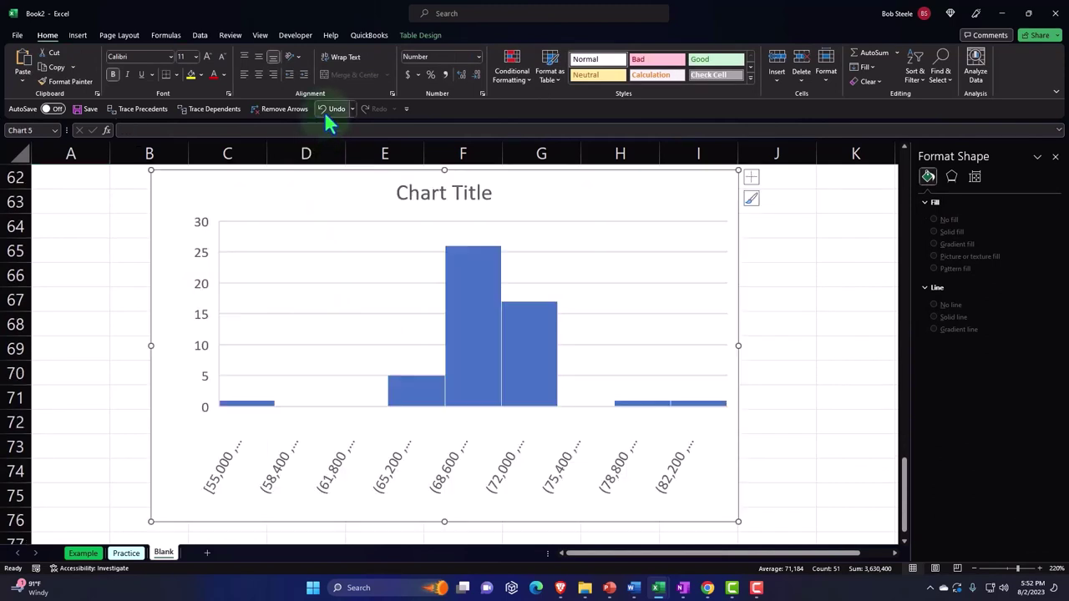
Enlarge the fifth histogram so it extends through column J and delete its chart title
left_click_drag(739, 522, 825, 528)
left_click(491, 198)
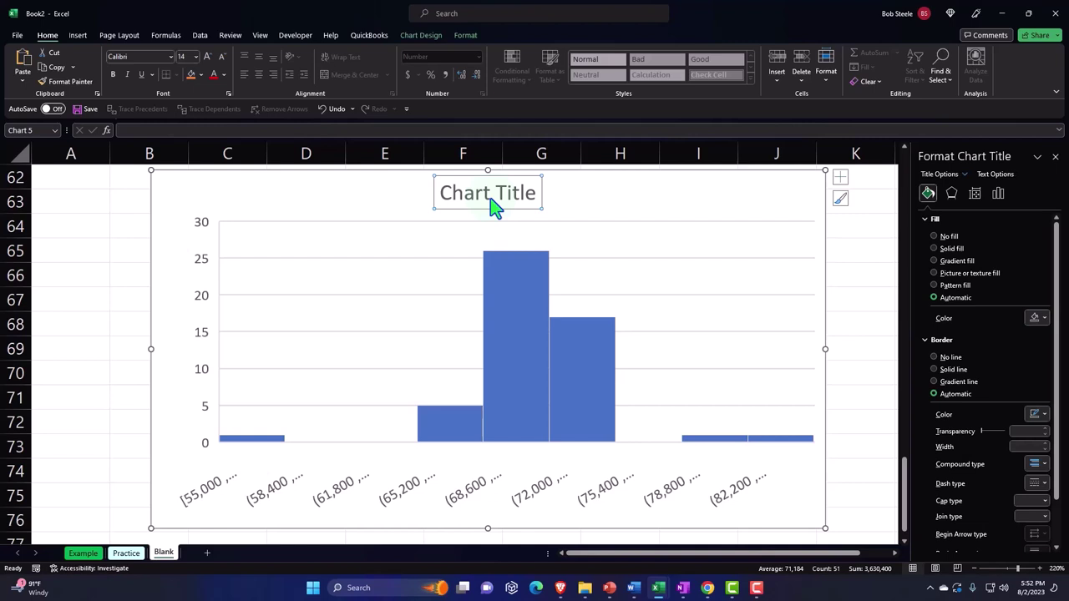
key("Delete")
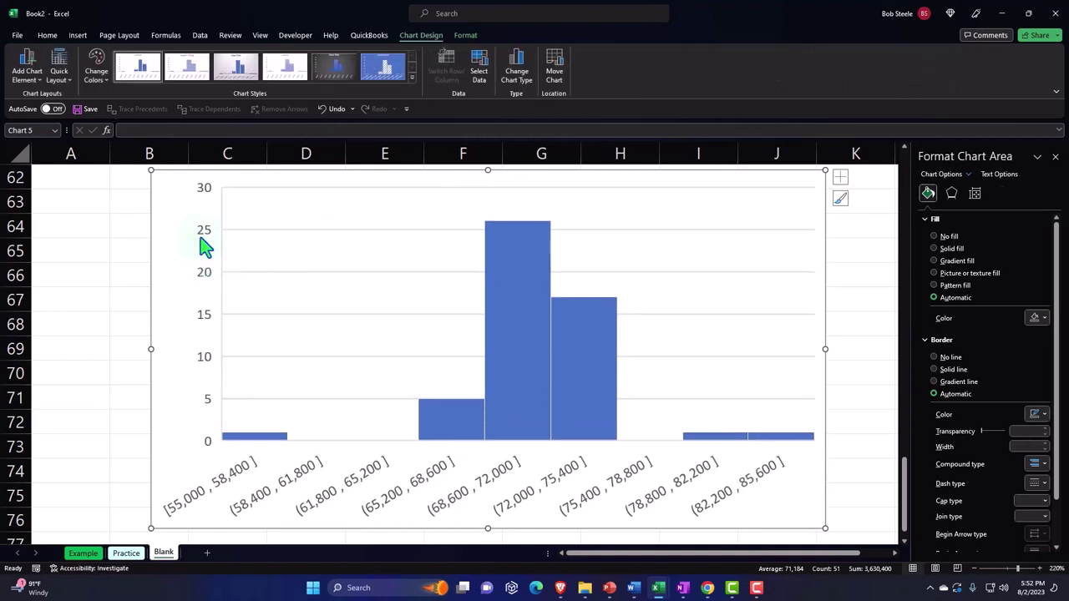
Set the minimum bound of the fifth histogram's vertical axis to 10
left_click(203, 237)
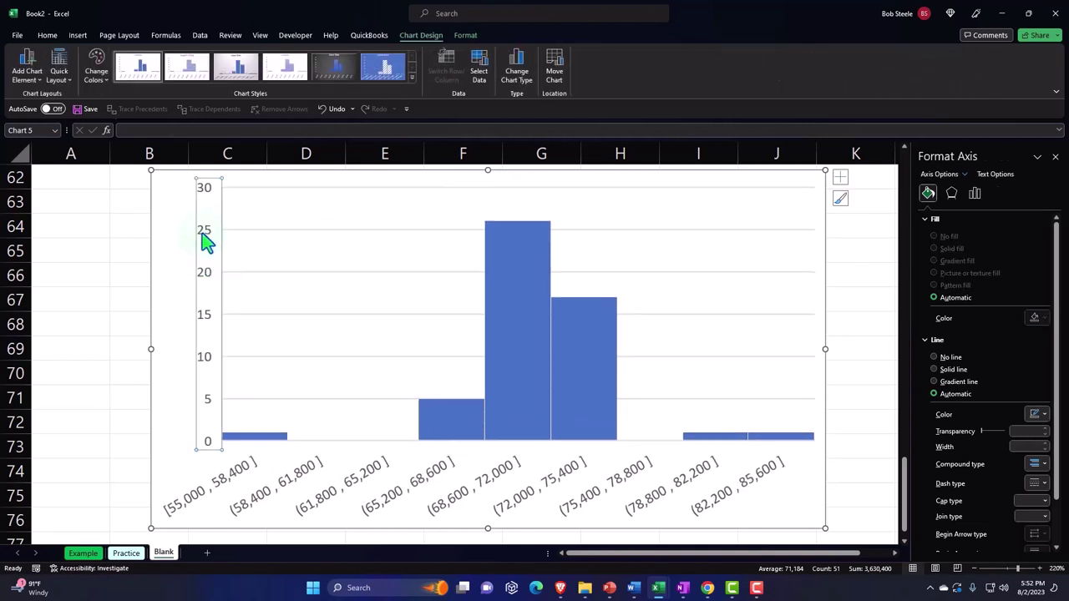
left_click(975, 194)
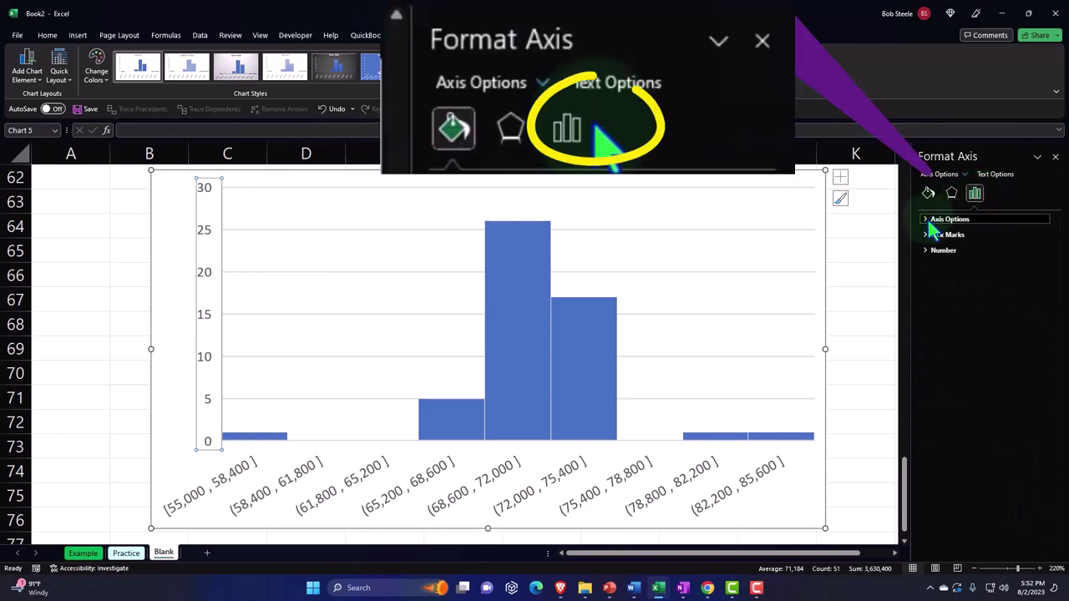
left_click(936, 219)
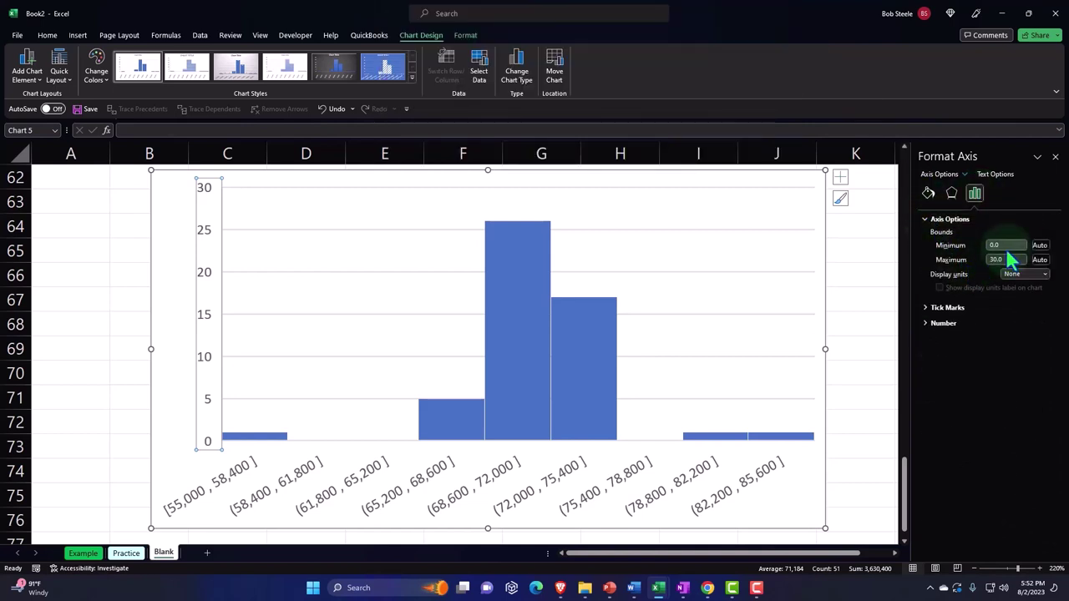
left_click(1010, 244)
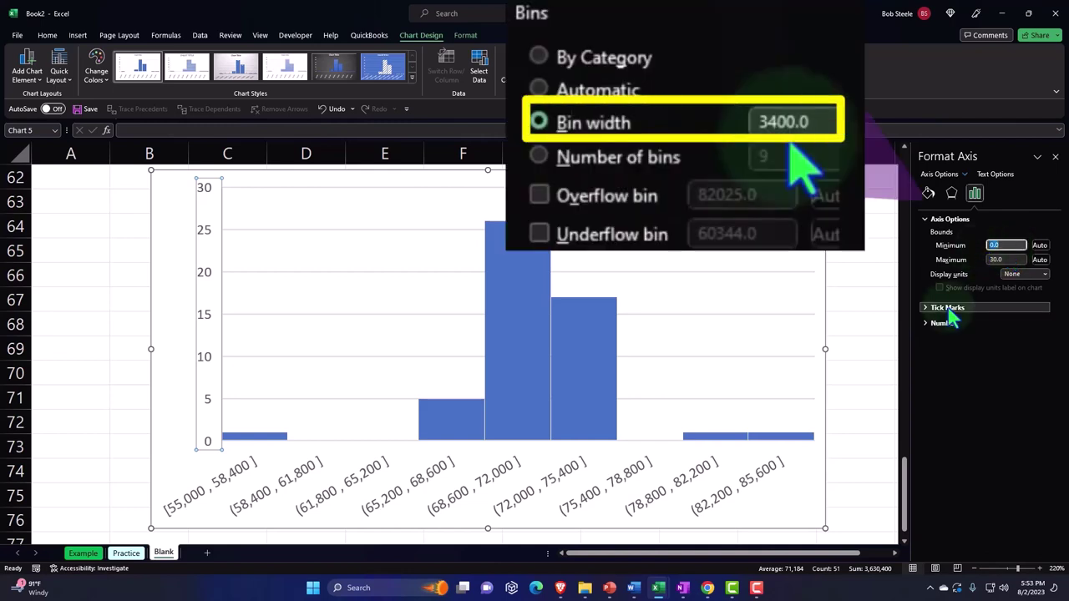
type("10")
key("Return")
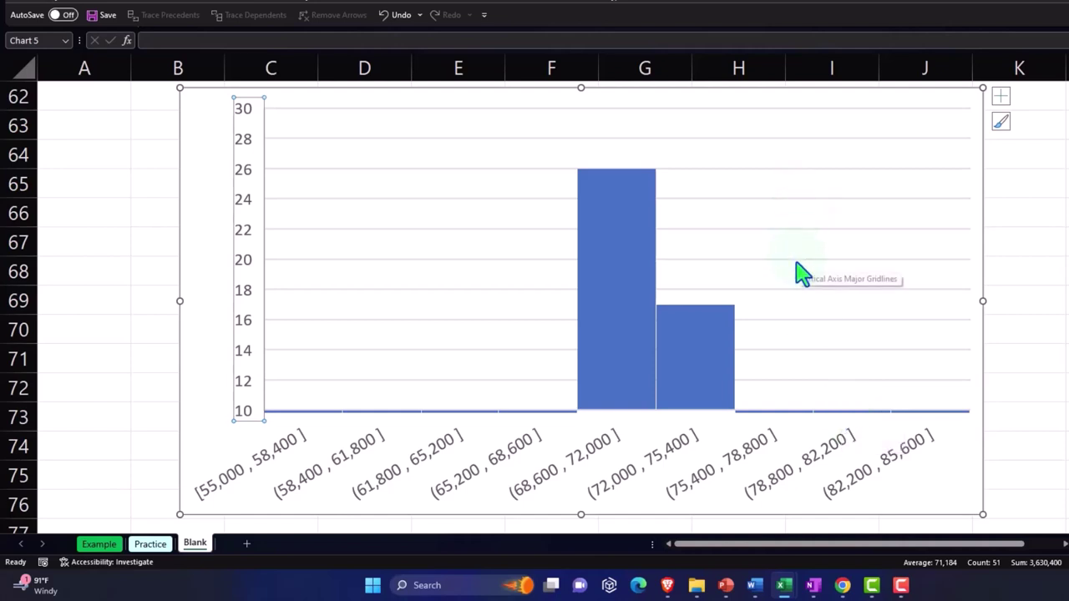
Compare the bar heights and vertical scale of the fifth histogram with those of the fourth and first histograms
scroll(793, 284, "up", 15)
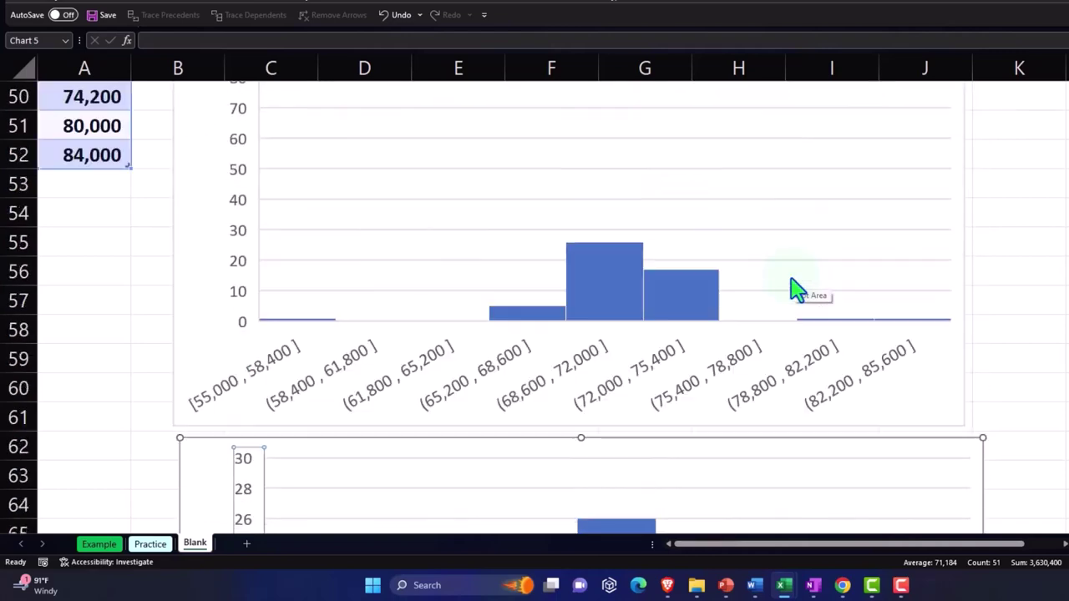
scroll(794, 288, "up", 5)
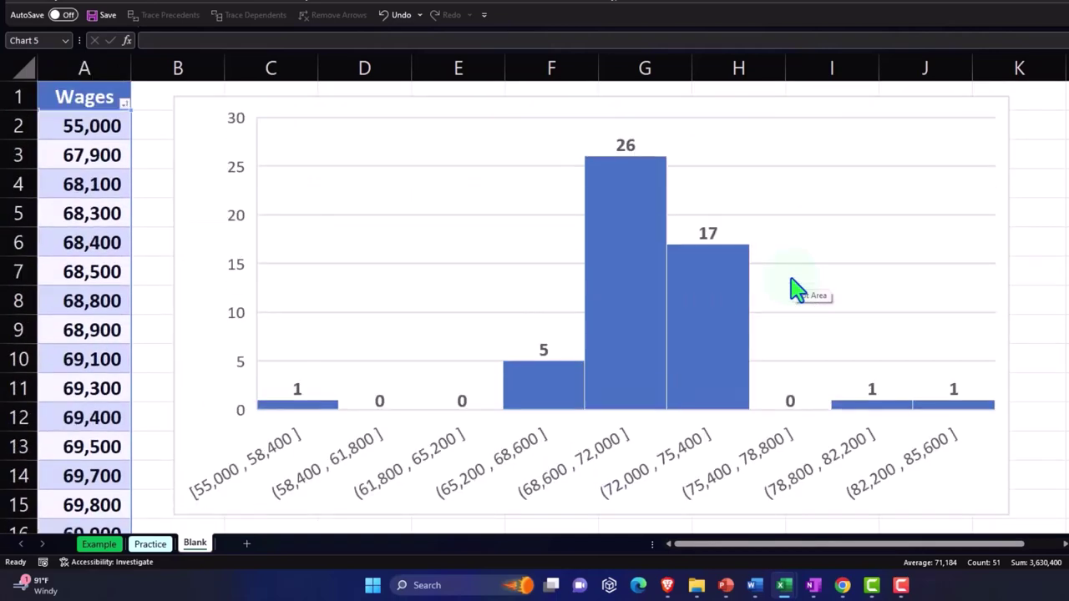
scroll(793, 288, "down", 15)
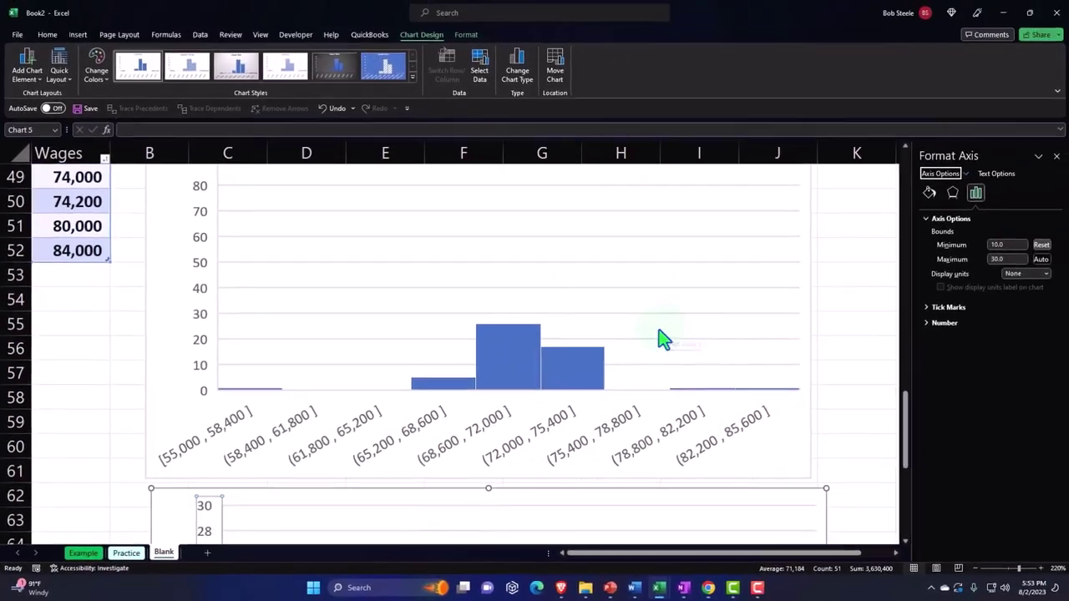
scroll(660, 334, "down", 5)
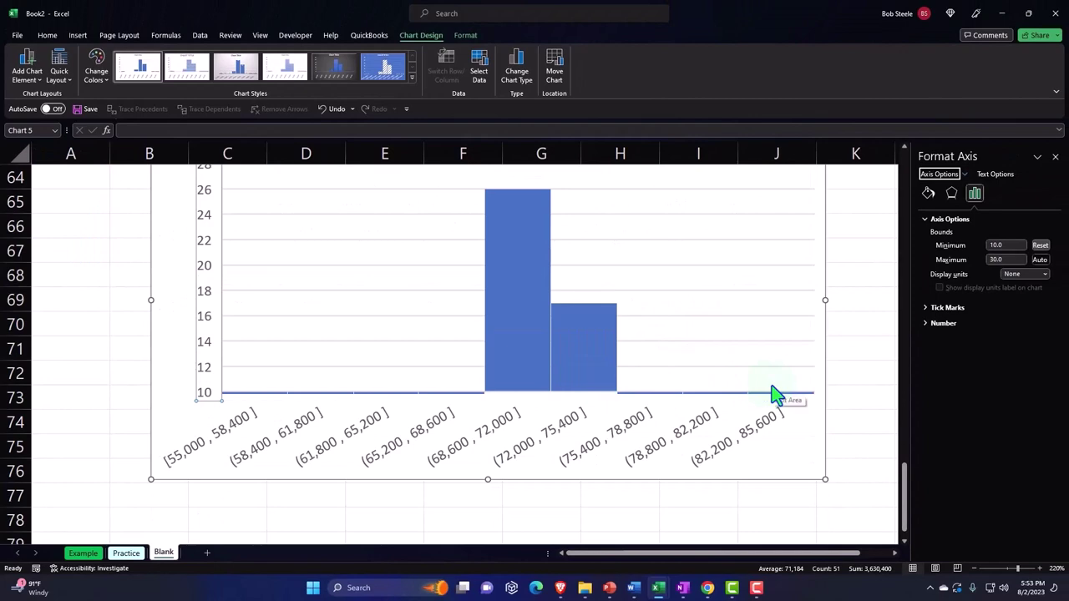
scroll(167, 334, "up", 20)
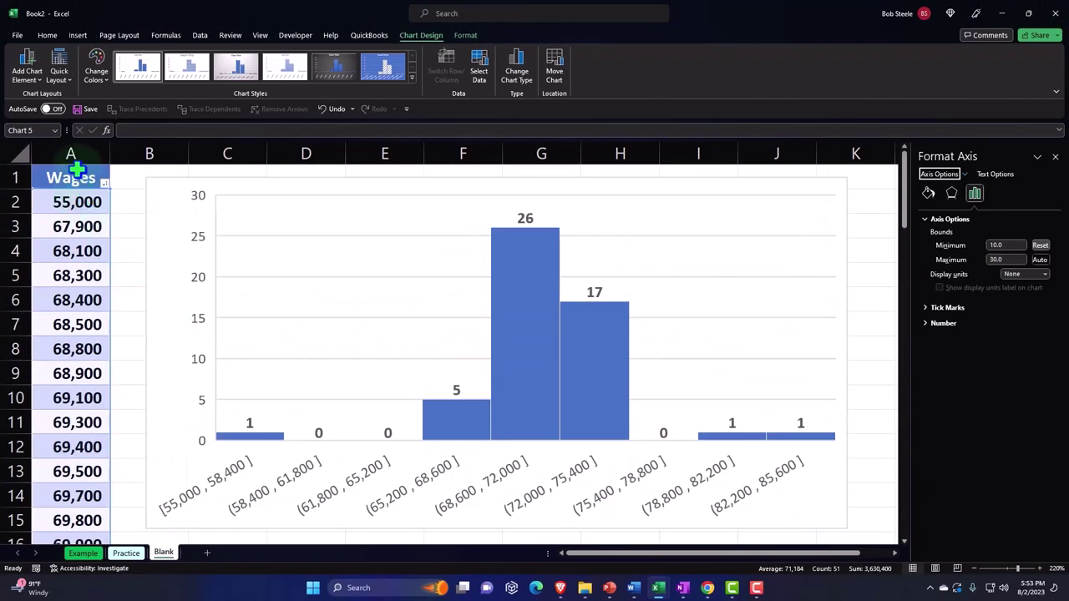
Insert a sixth histogram from the Wages column of the table, in the empty area below the fifth one
left_click(74, 156)
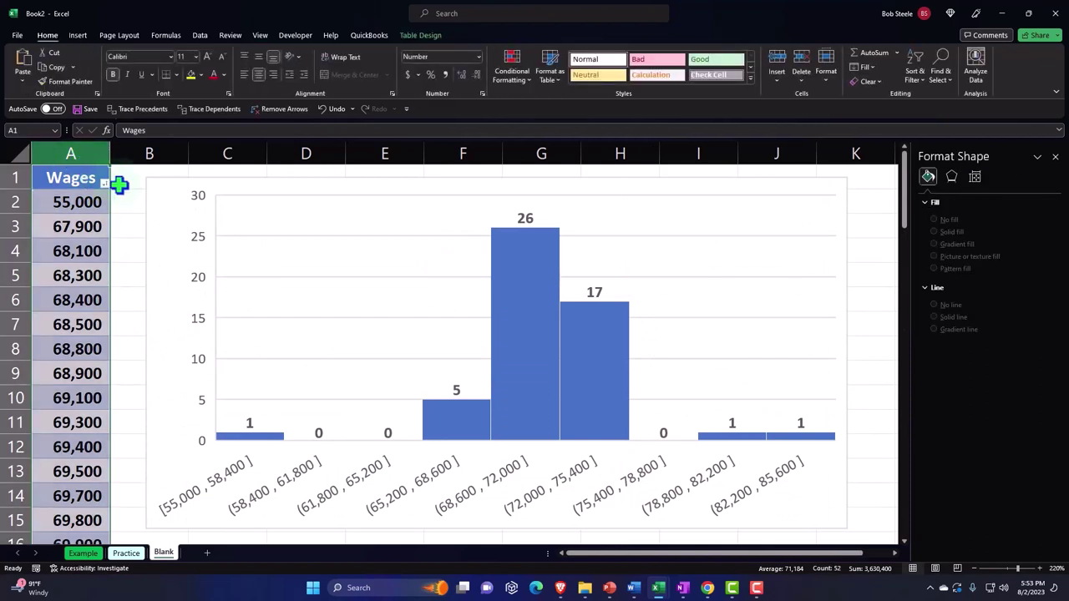
left_click(114, 182)
left_click(73, 160)
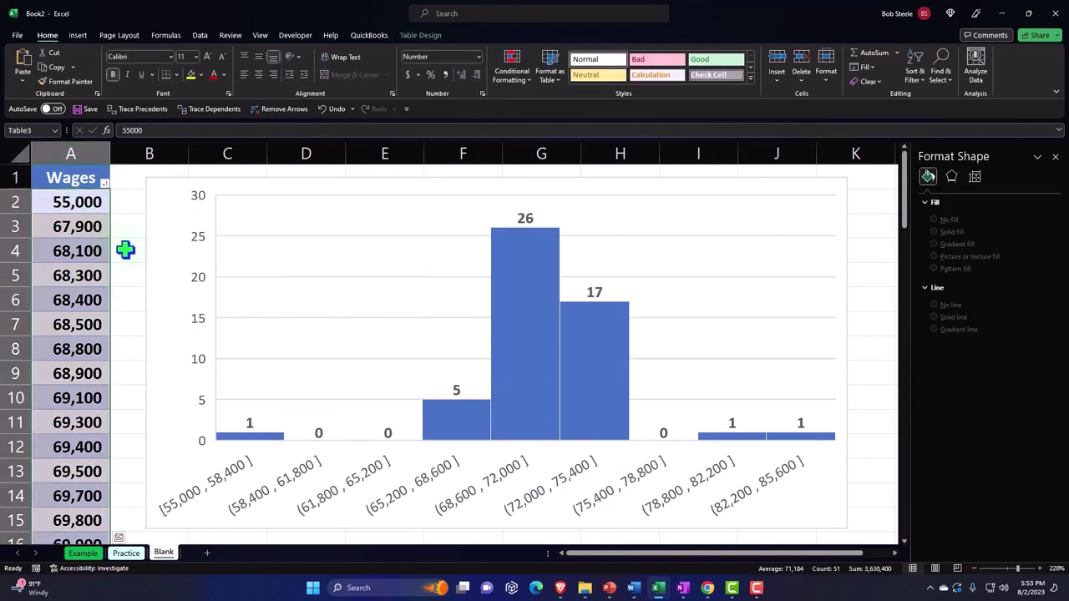
scroll(127, 251, "down", 14)
scroll(130, 279, "down", 11)
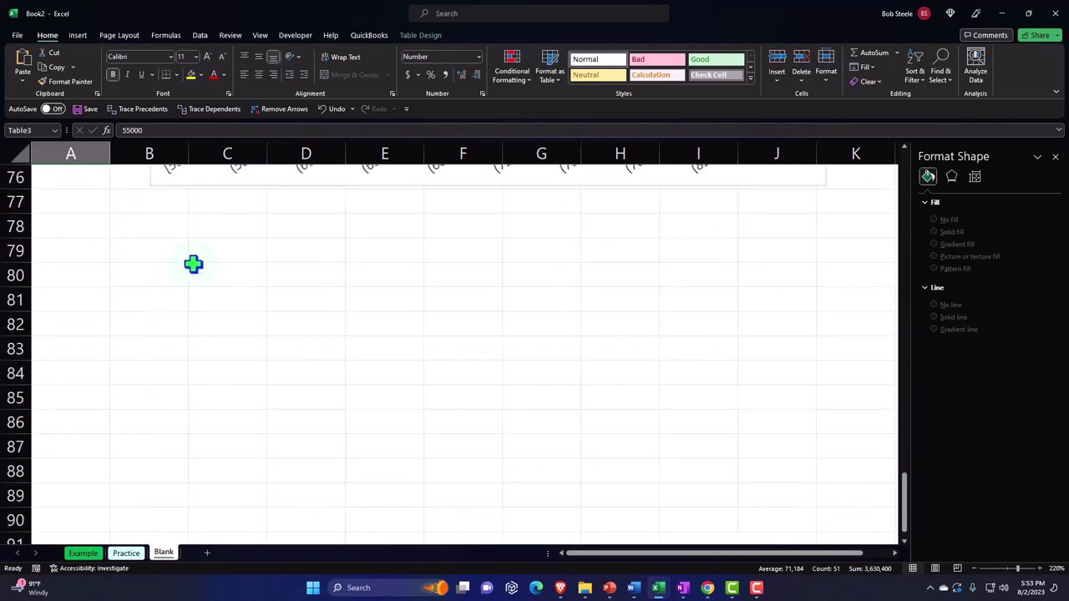
left_click(78, 36)
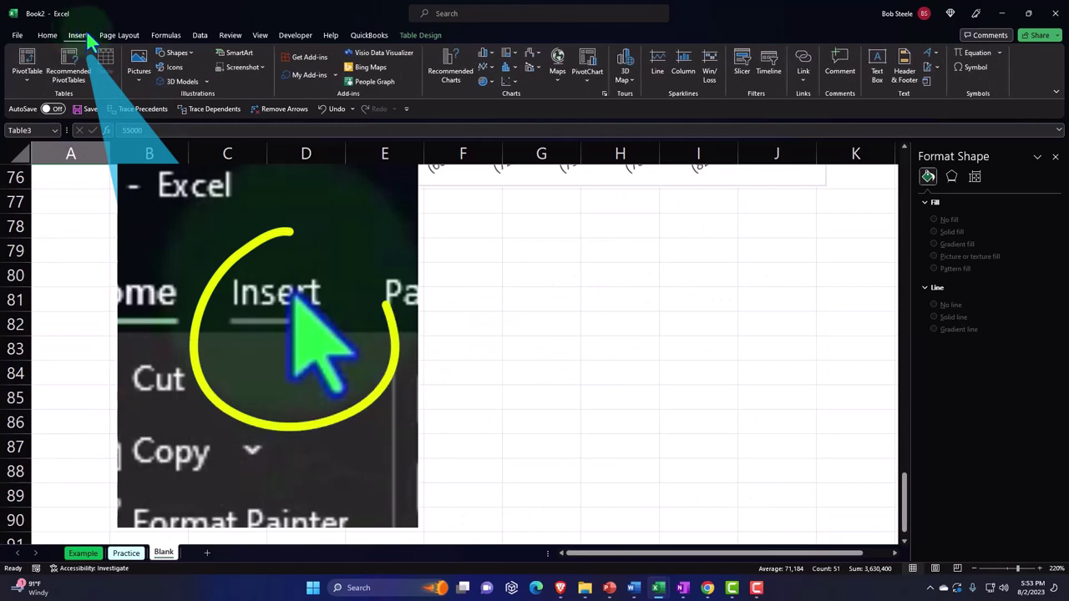
left_click(505, 73)
left_click(511, 105)
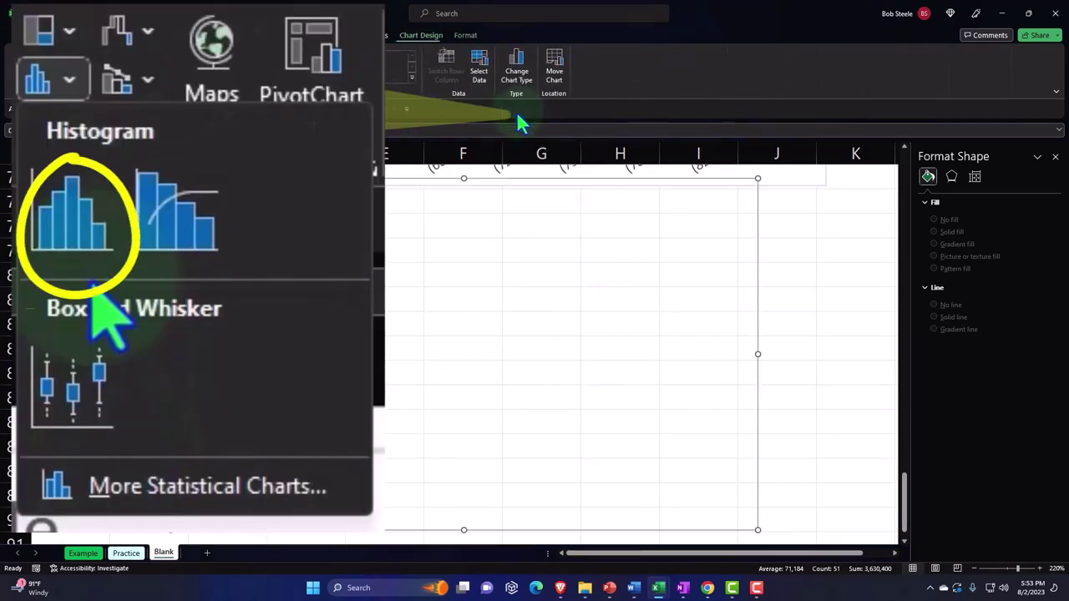
Align the sixth histogram under the fifth at row 77, delete its title and widen it through column J
left_click_drag(202, 198, 178, 214)
left_click(410, 227)
key("Delete")
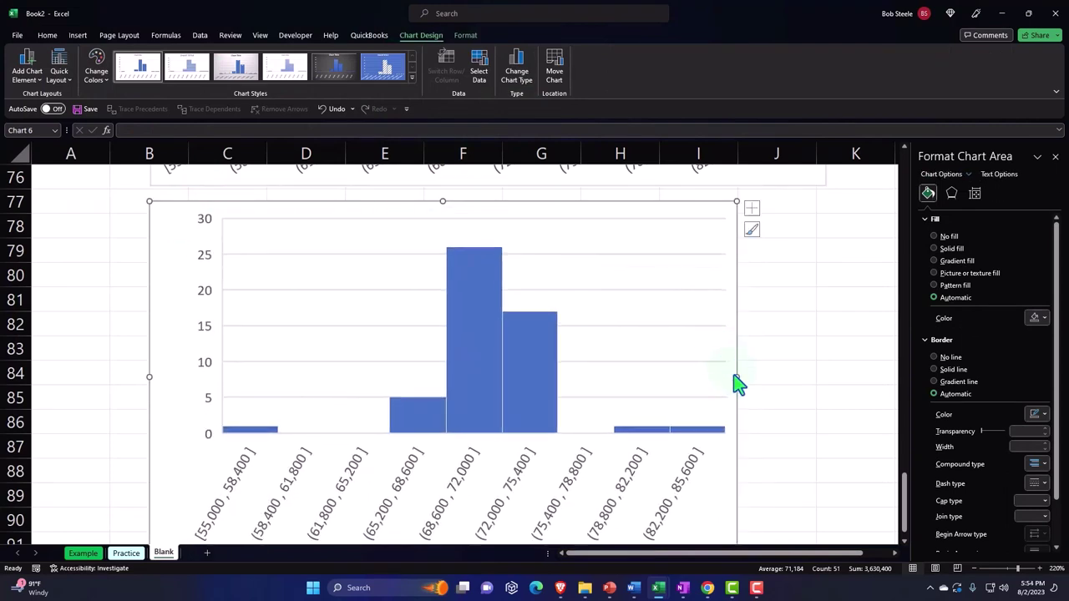
left_click_drag(739, 376, 819, 371)
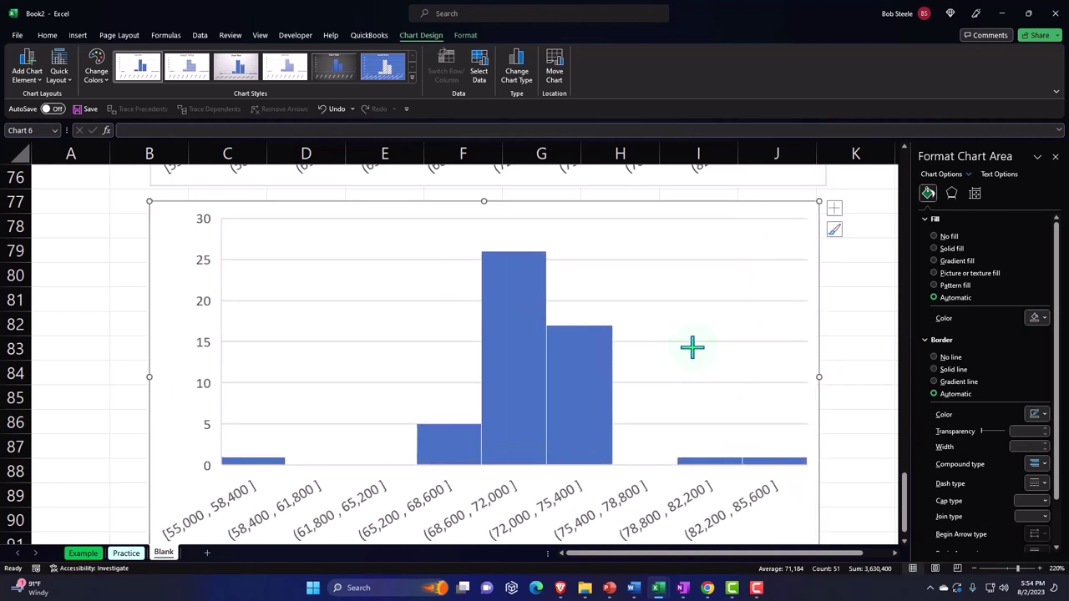
Set the bin width of the sixth histogram's horizontal axis to 2000
scroll(618, 460, "down", 1)
left_click(610, 449)
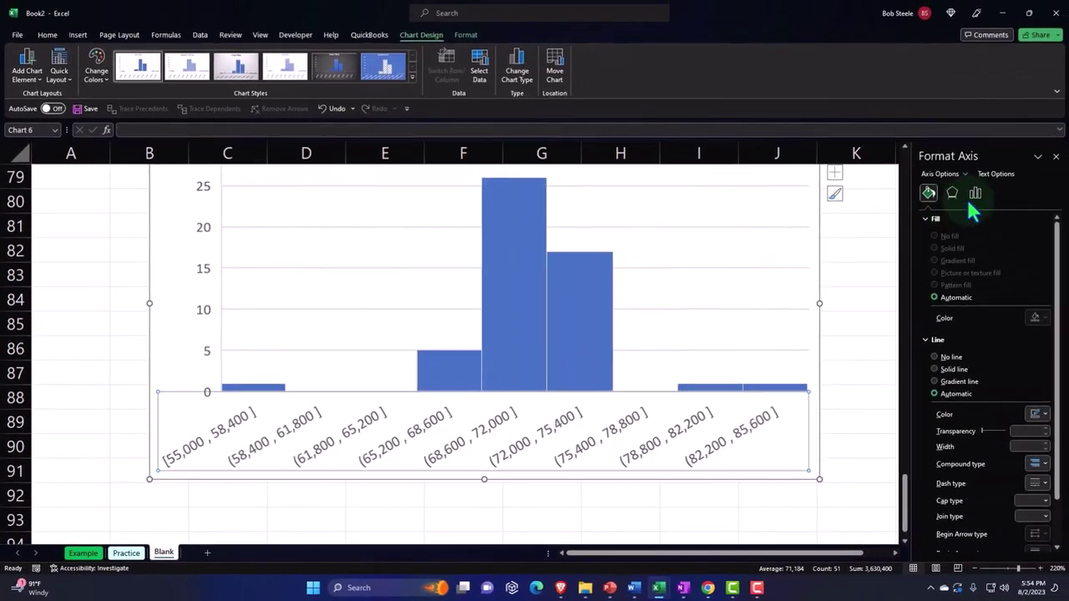
left_click(975, 194)
left_click(928, 221)
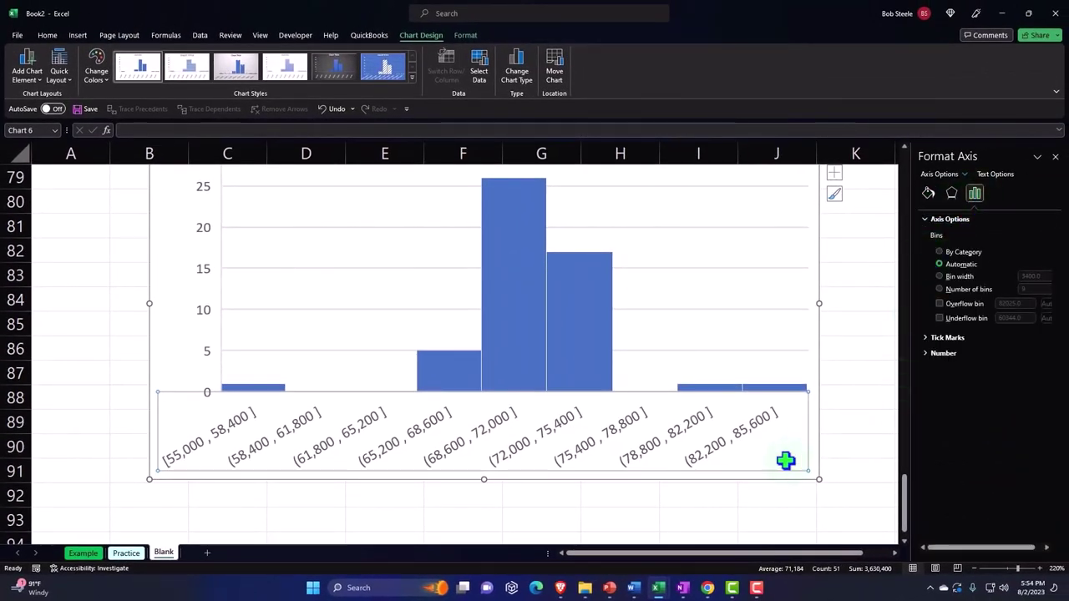
left_click(941, 278)
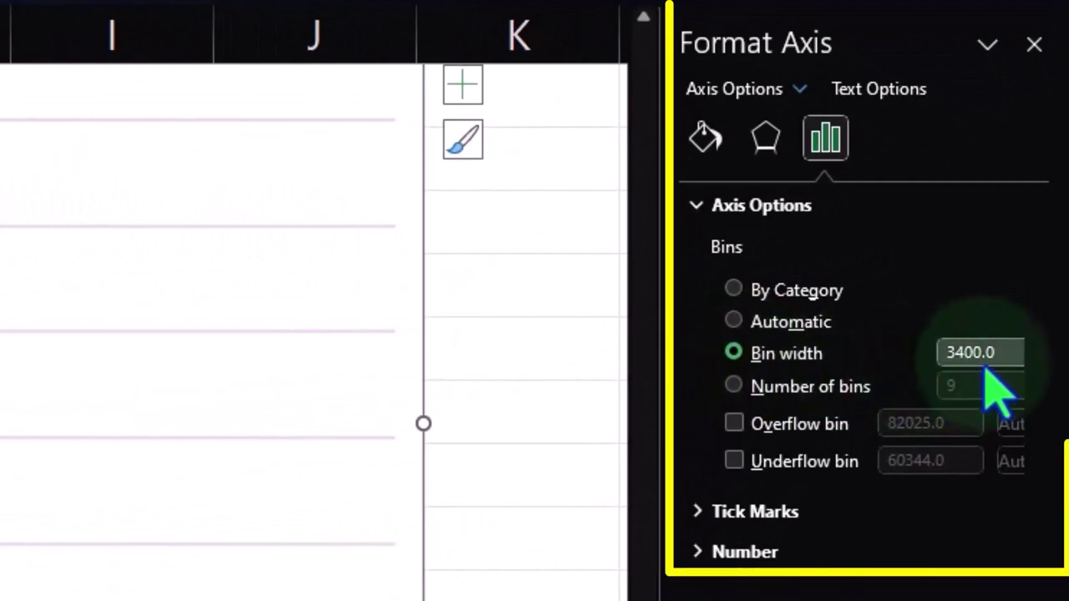
double_click(1014, 353)
type("2")
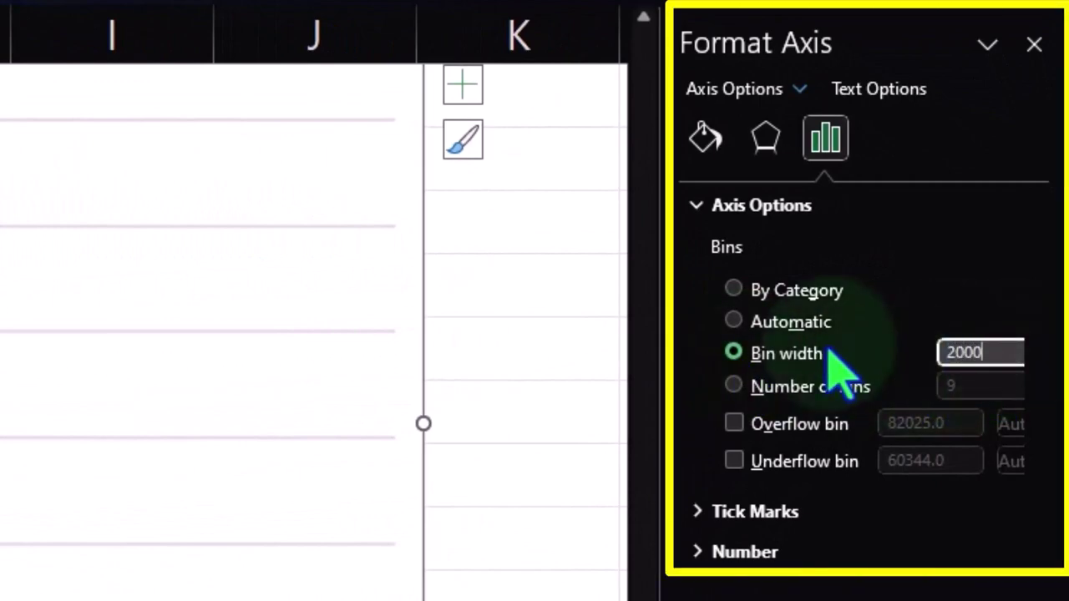
type("000")
key("Tab")
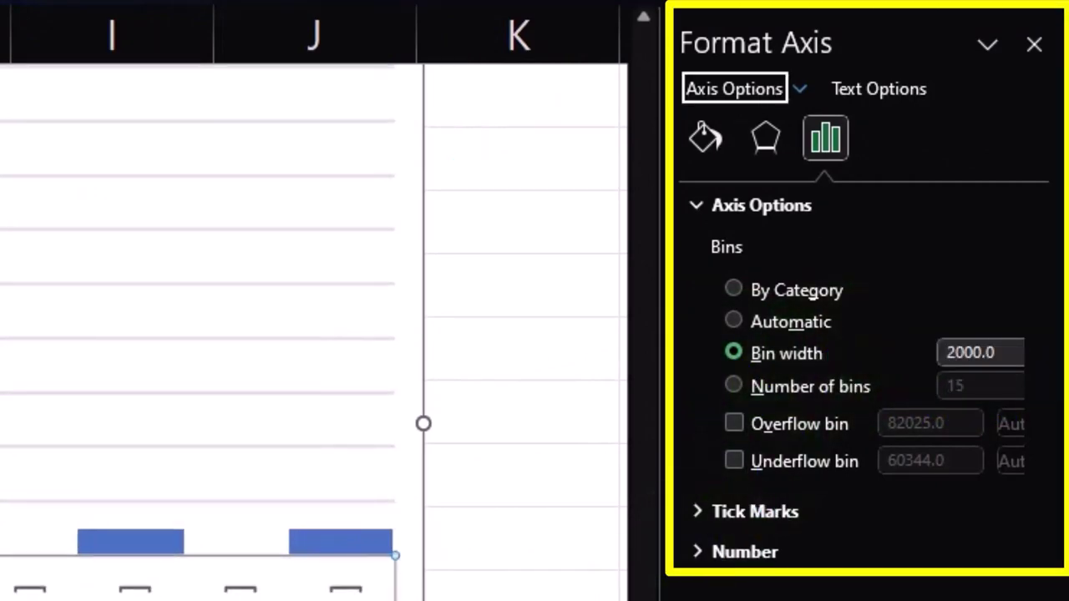
Enable the overflow bin on the sixth histogram's horizontal axis, keeping the default threshold of 82025
scroll(309, 334, "up", 3)
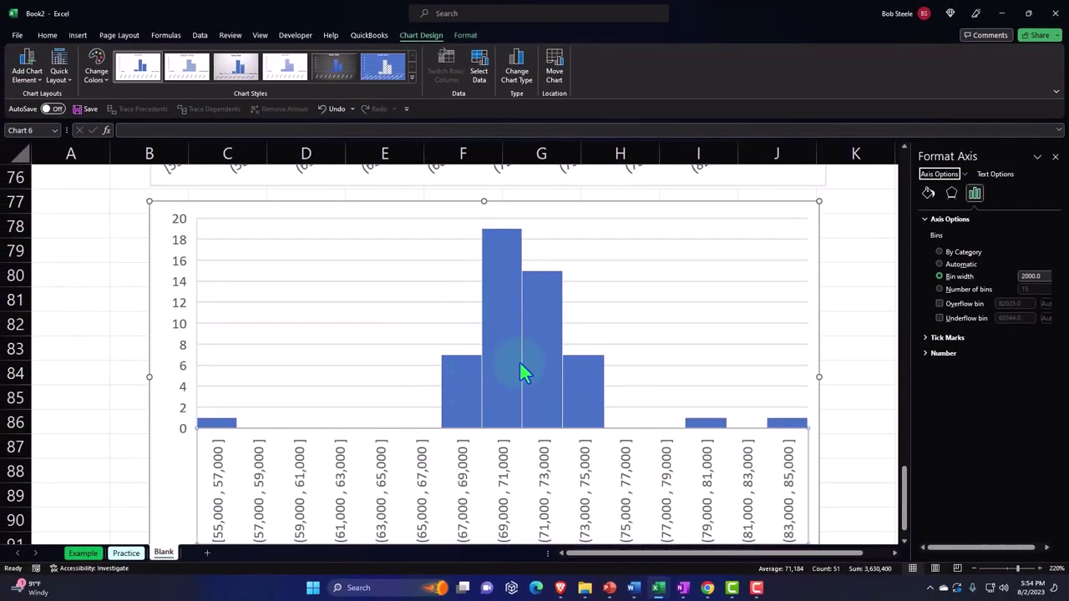
scroll(433, 384, "down", 2)
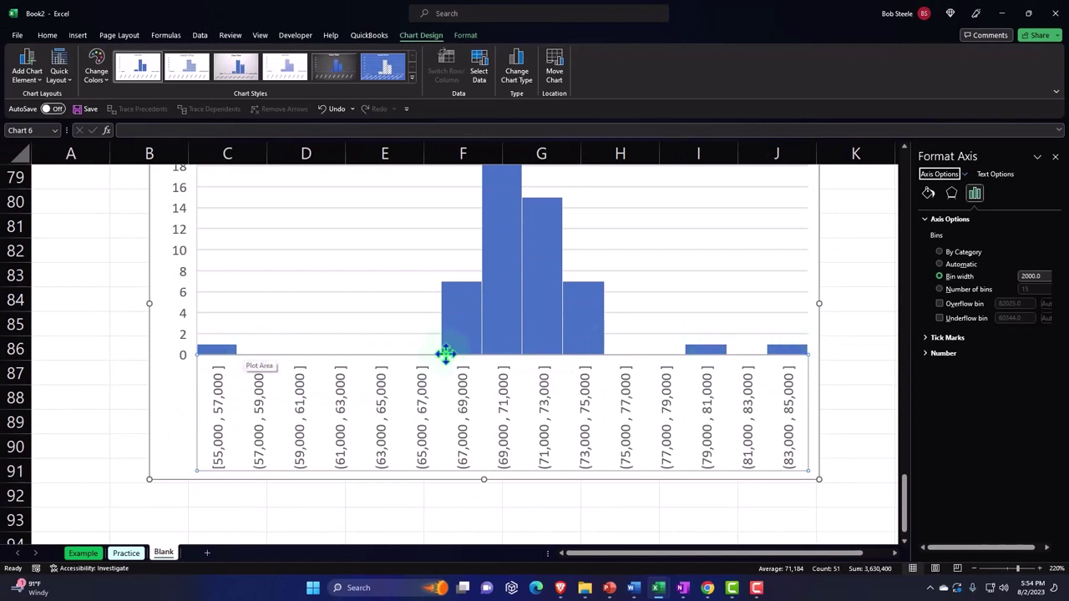
scroll(451, 363, "up", 1)
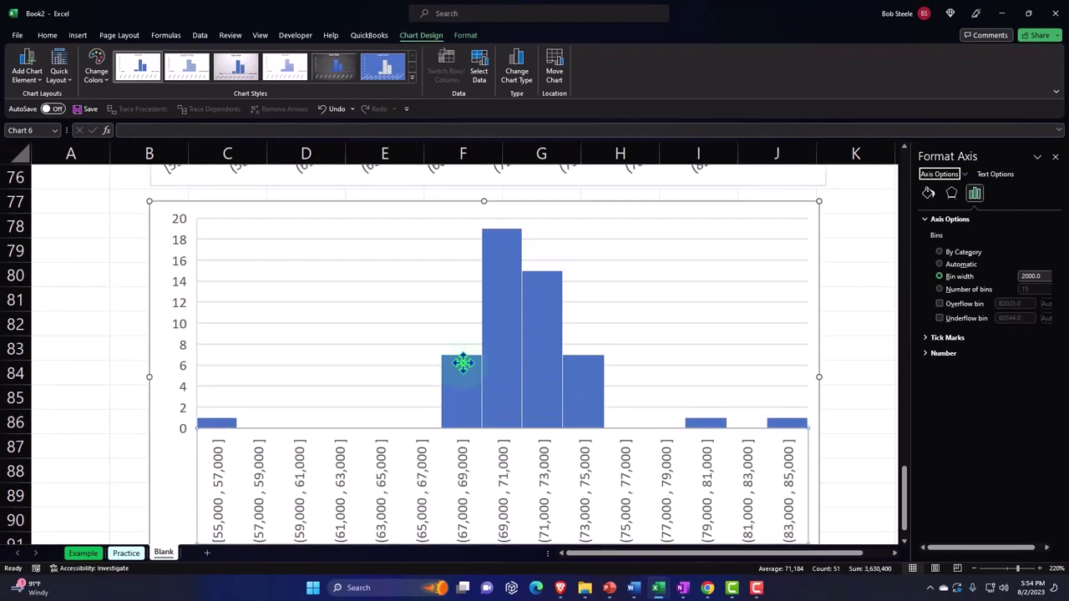
left_click(925, 353)
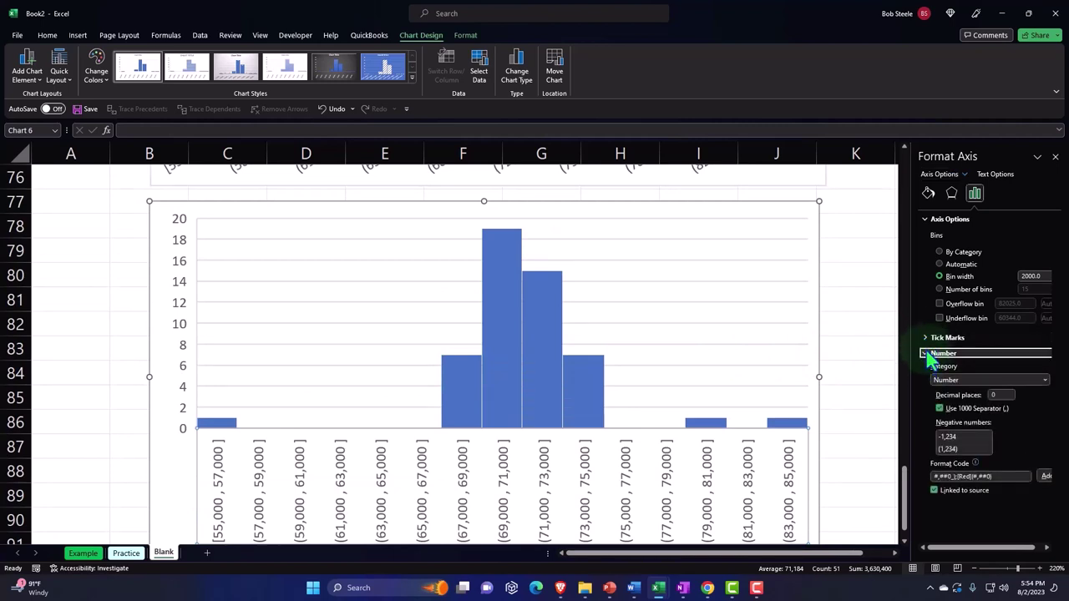
left_click(927, 354)
left_click(940, 304)
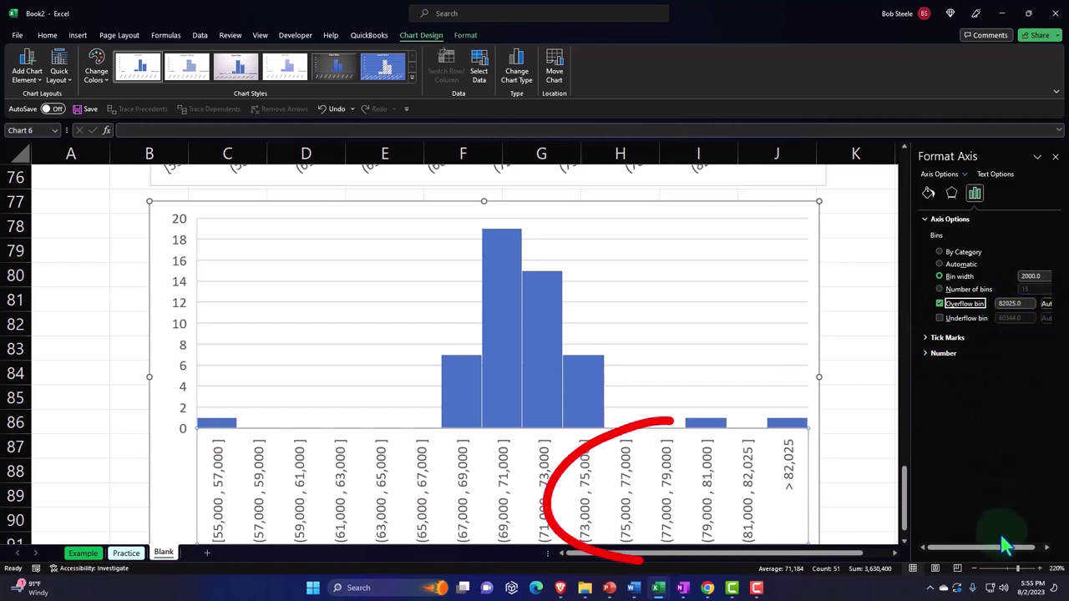
Set the overflow bin threshold of the sixth histogram's horizontal axis to 77000
left_click(1018, 304)
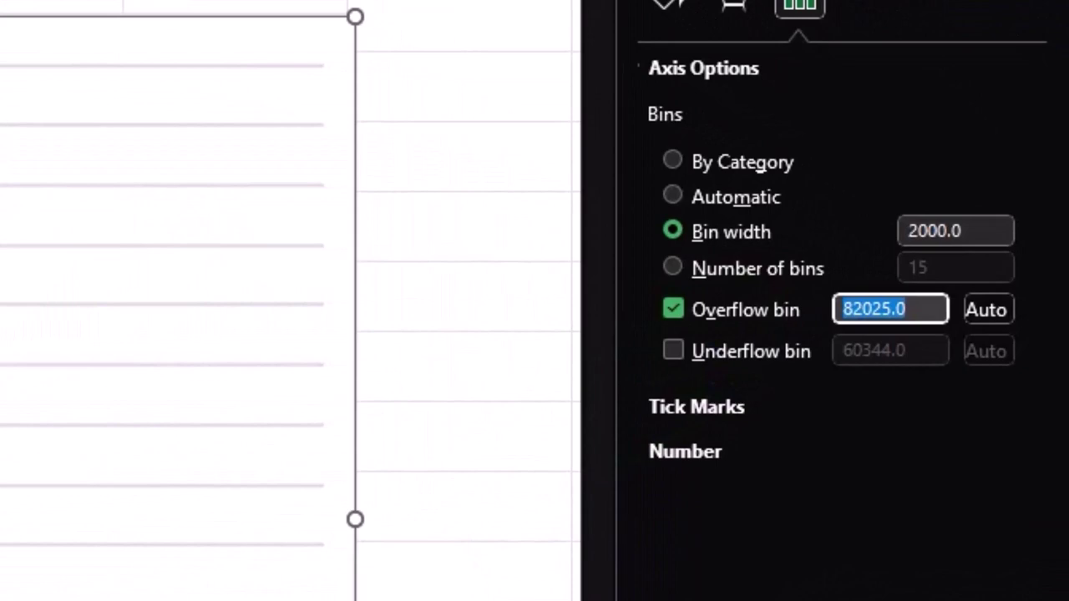
type("7")
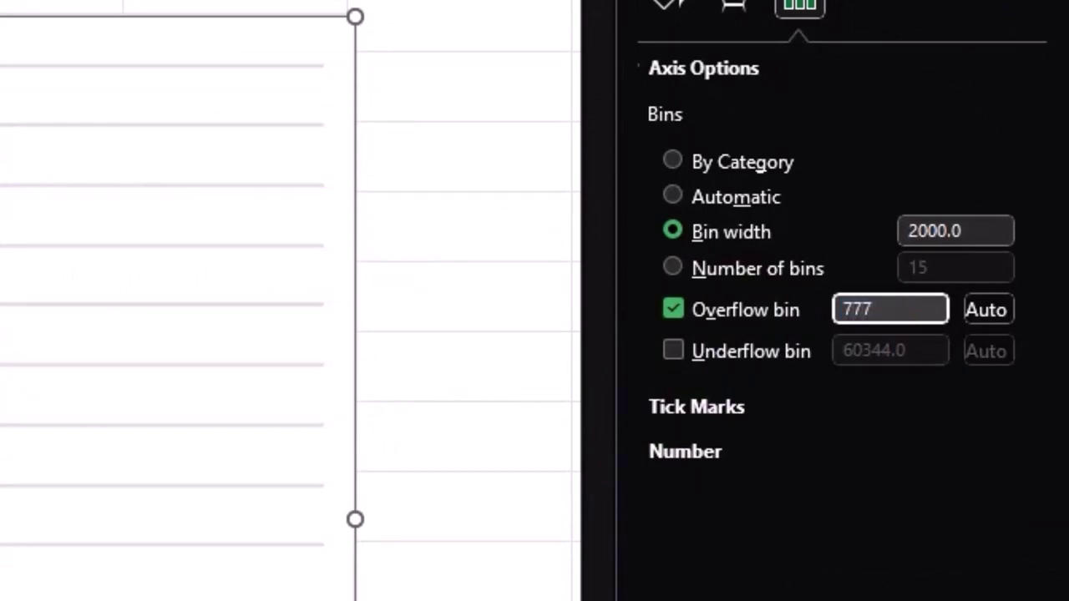
type("77")
key("BackSpace")
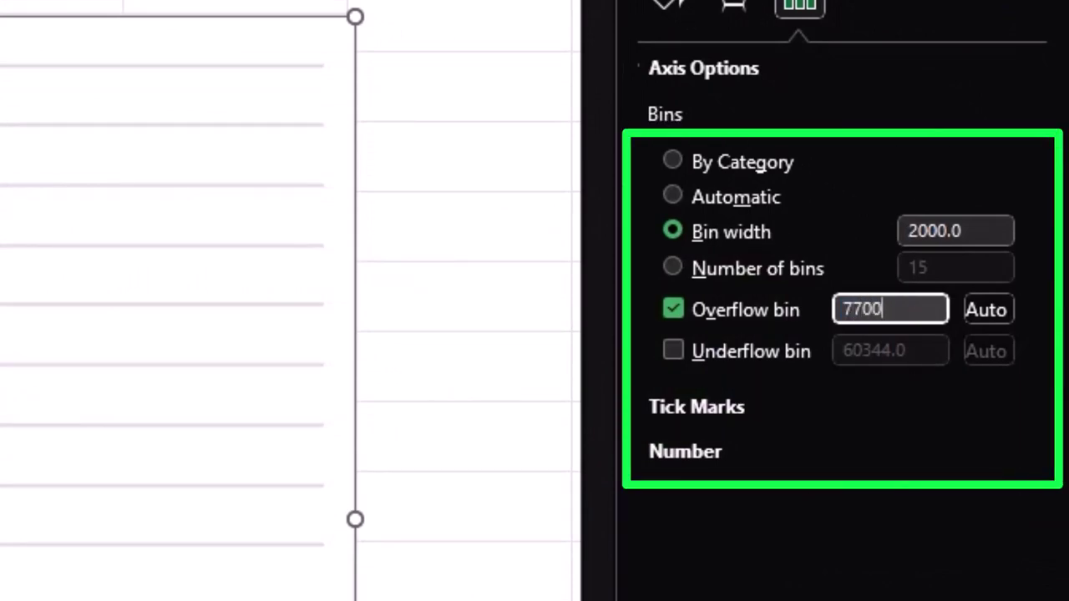
key("Tab")
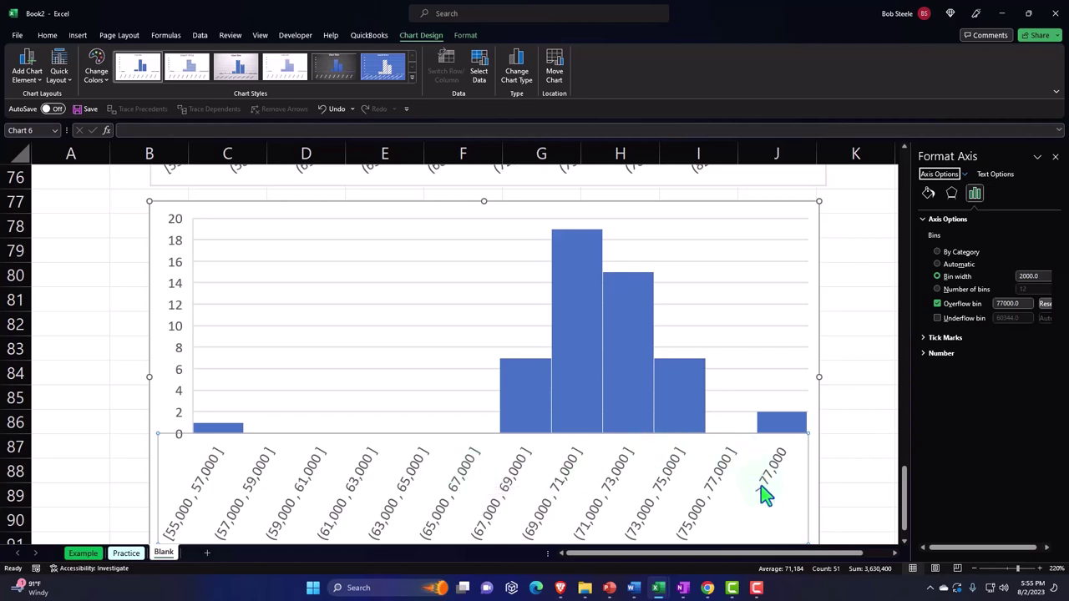
Enable the underflow bin on the sixth histogram's horizontal axis with a threshold of 63000, and close the axis formatting options
mouse_move(796, 440)
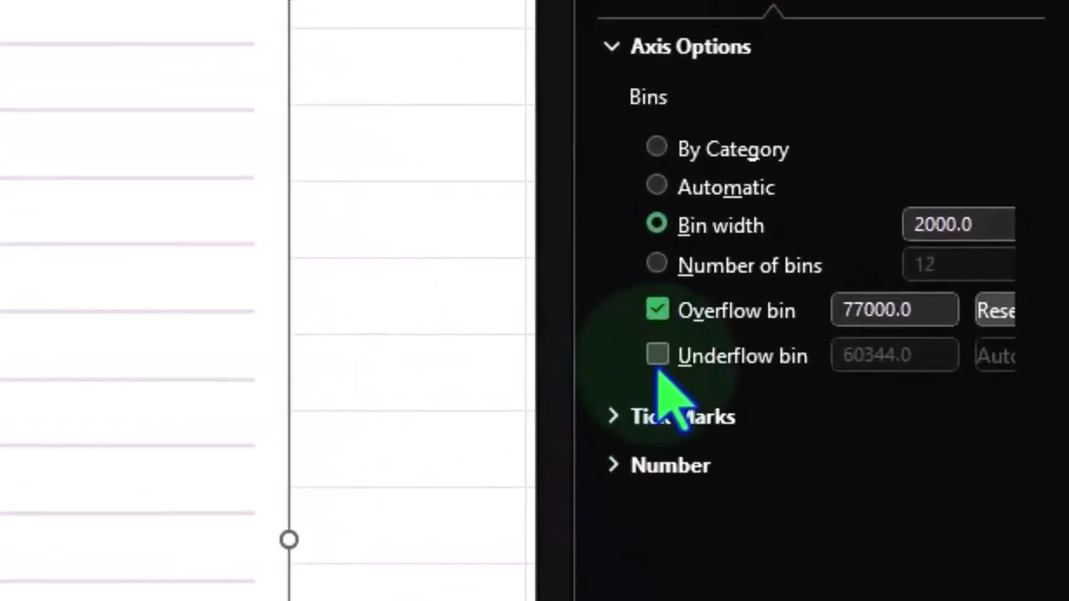
left_click(658, 355)
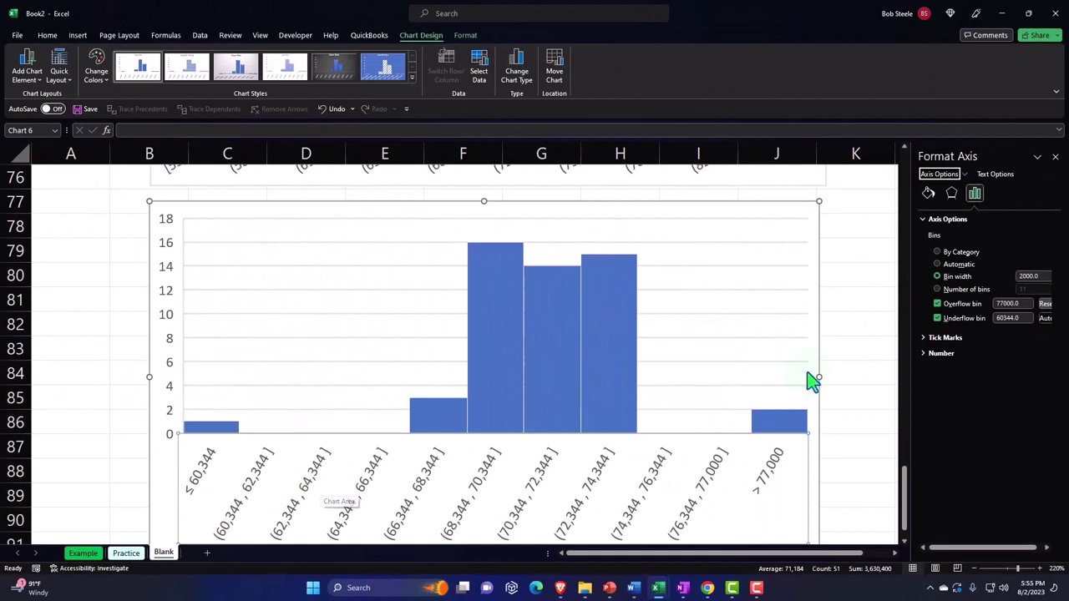
left_click_drag(1024, 319, 979, 326)
type("63000")
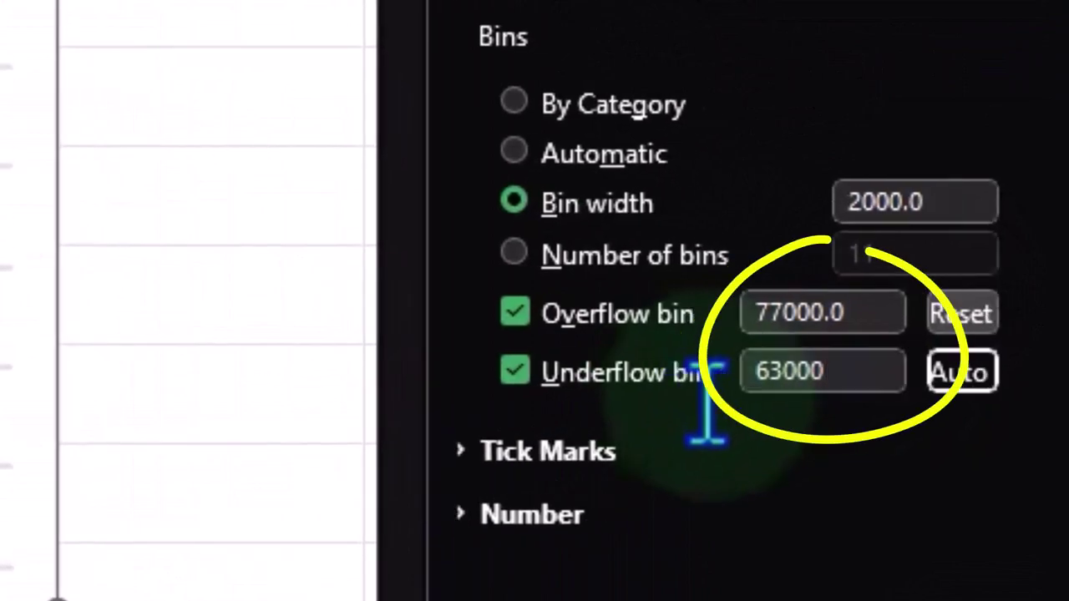
key("Return")
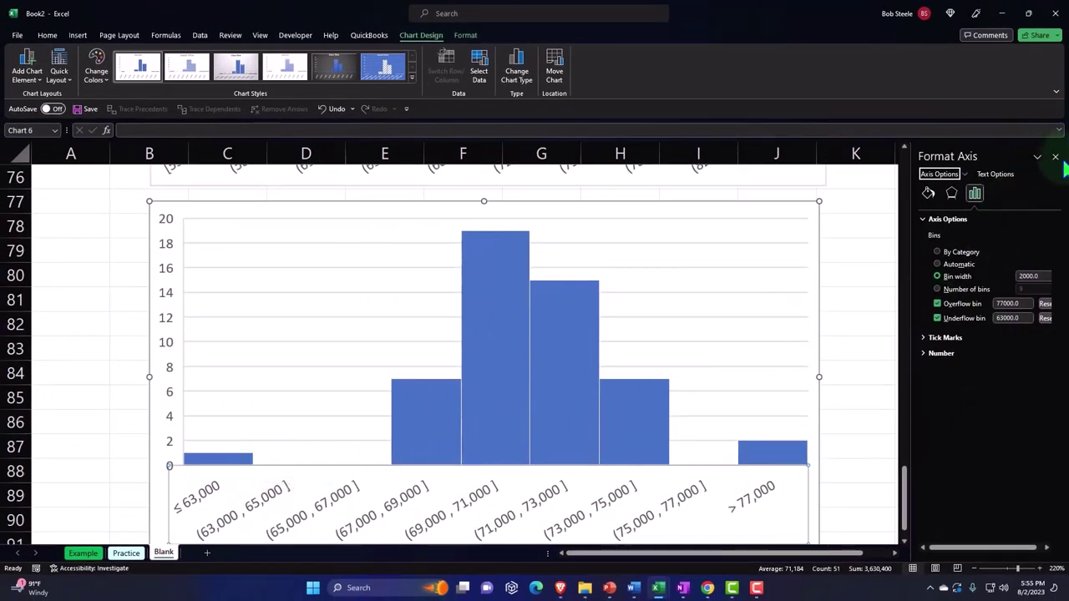
left_click(1056, 156)
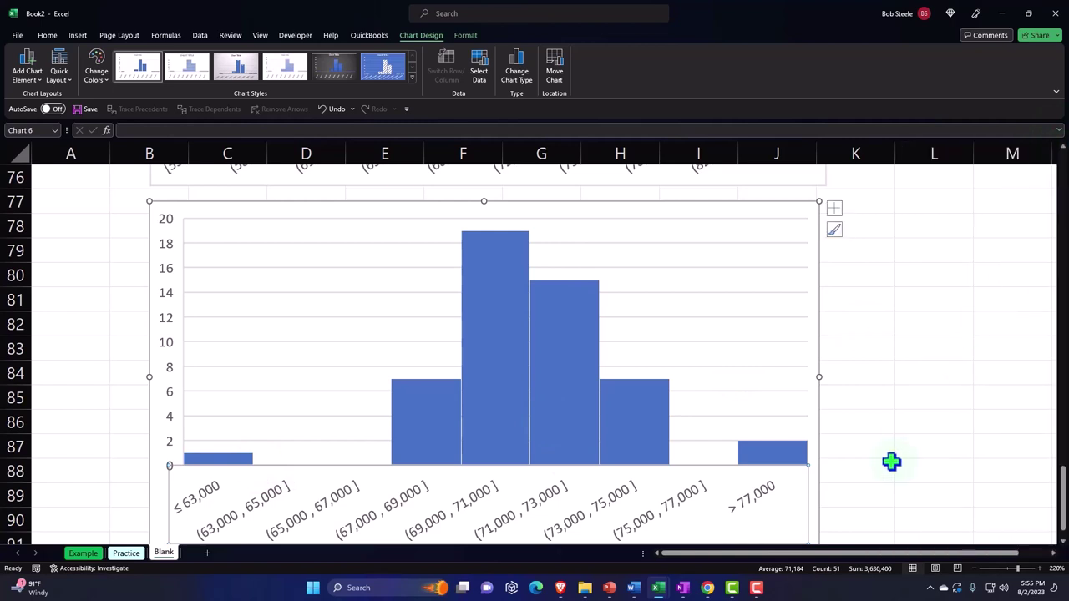
Examine the sixth histogram's underflow and overflow bars, its bin labels and its vertical-axis scale
mouse_move(798, 458)
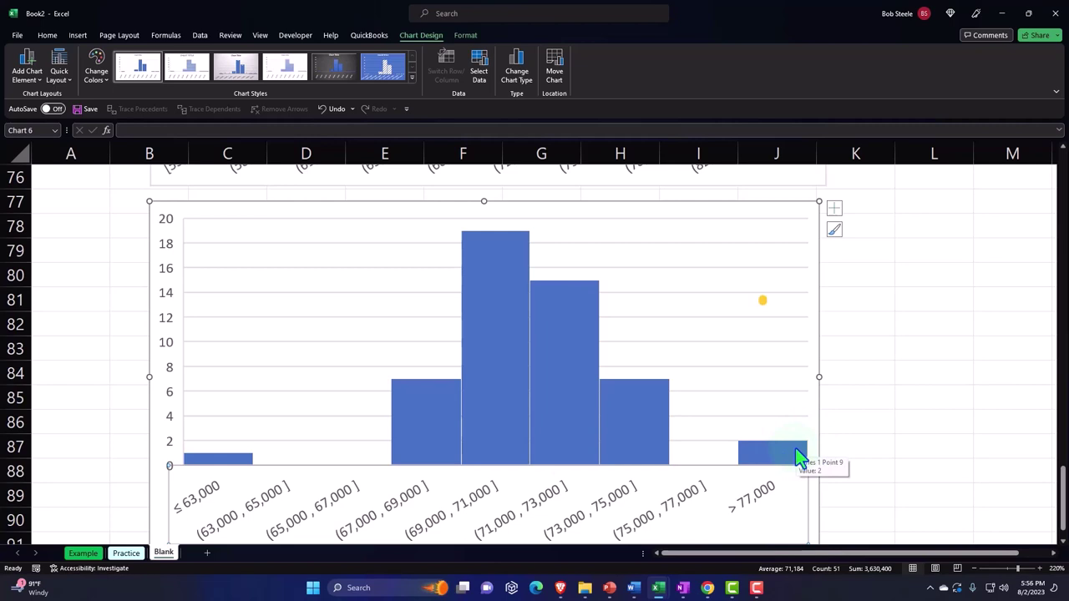
scroll(798, 458, "down", 1)
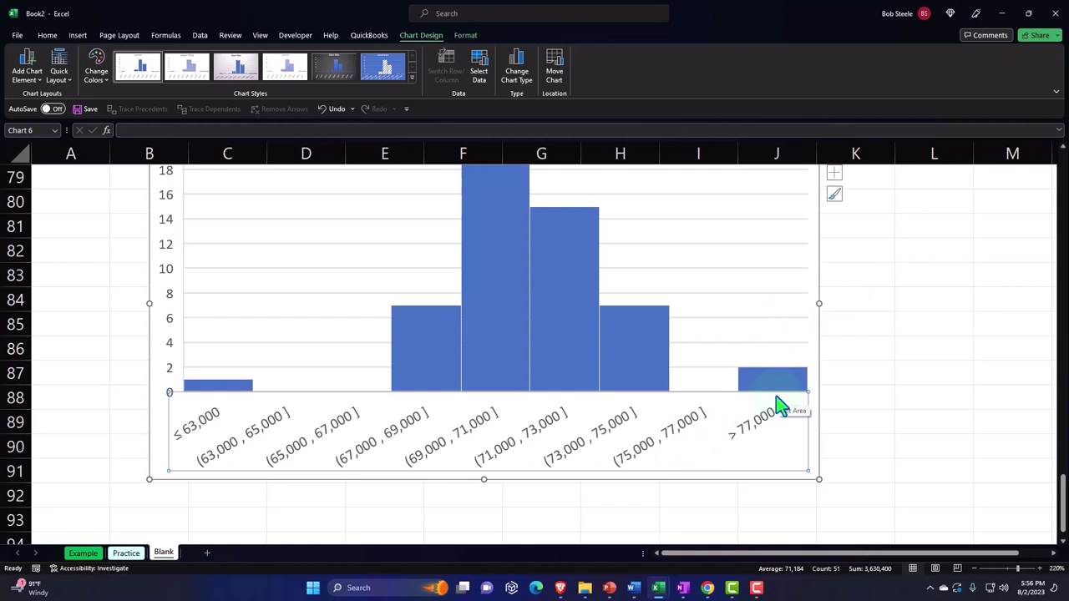
left_click(856, 373)
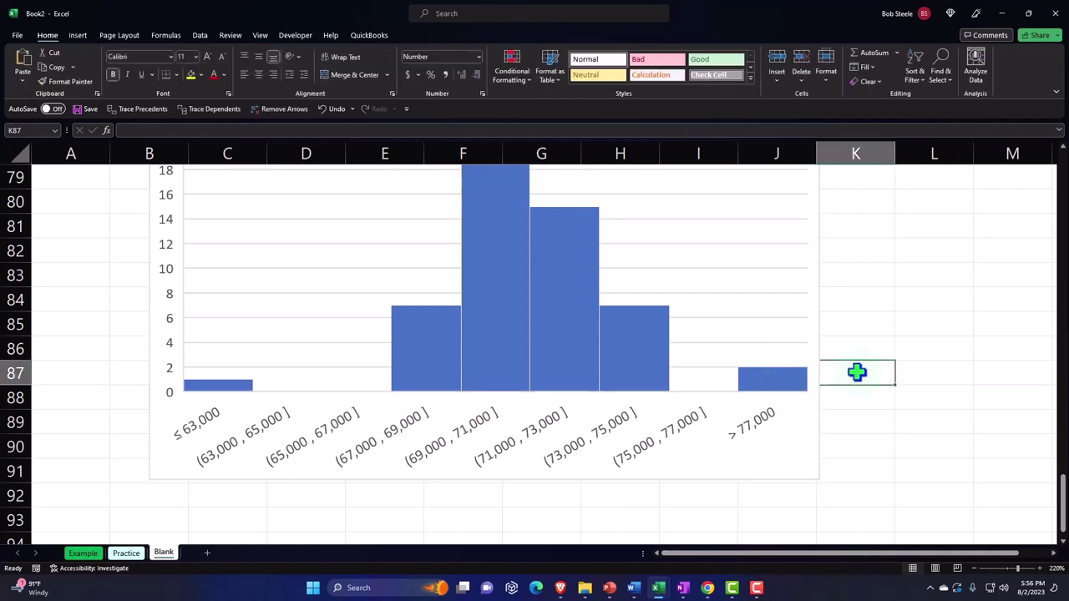
scroll(856, 373, "up", 1)
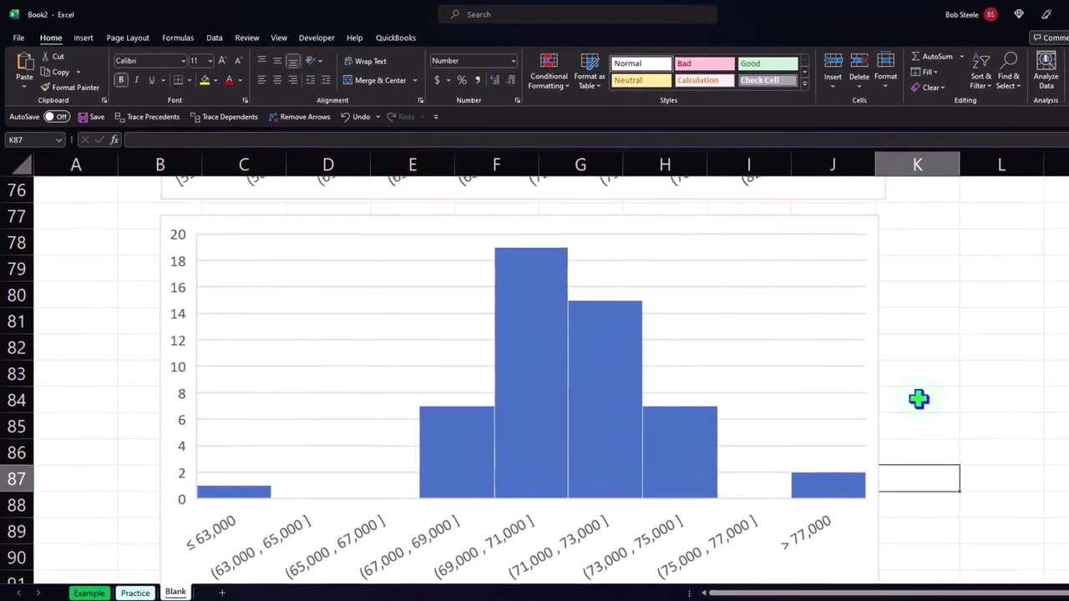
scroll(919, 399, "down", 1)
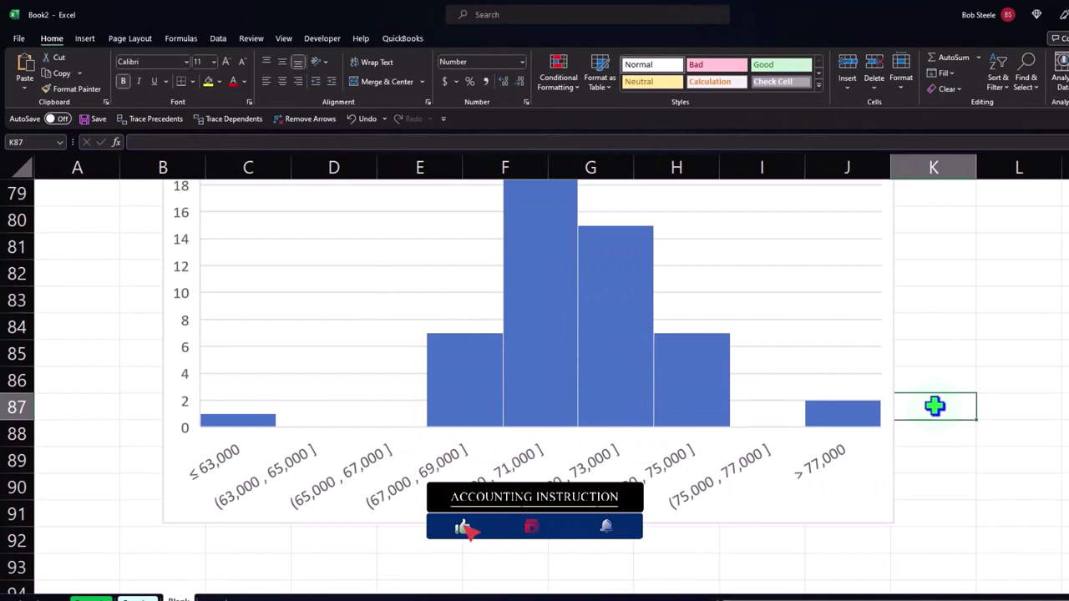
left_click(829, 372)
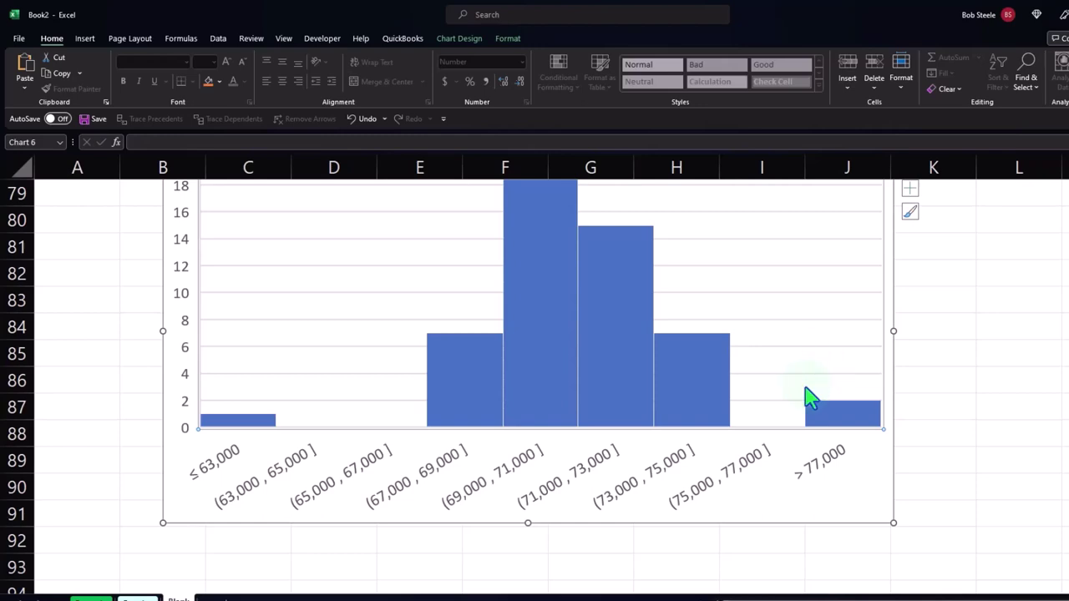
left_click(595, 476)
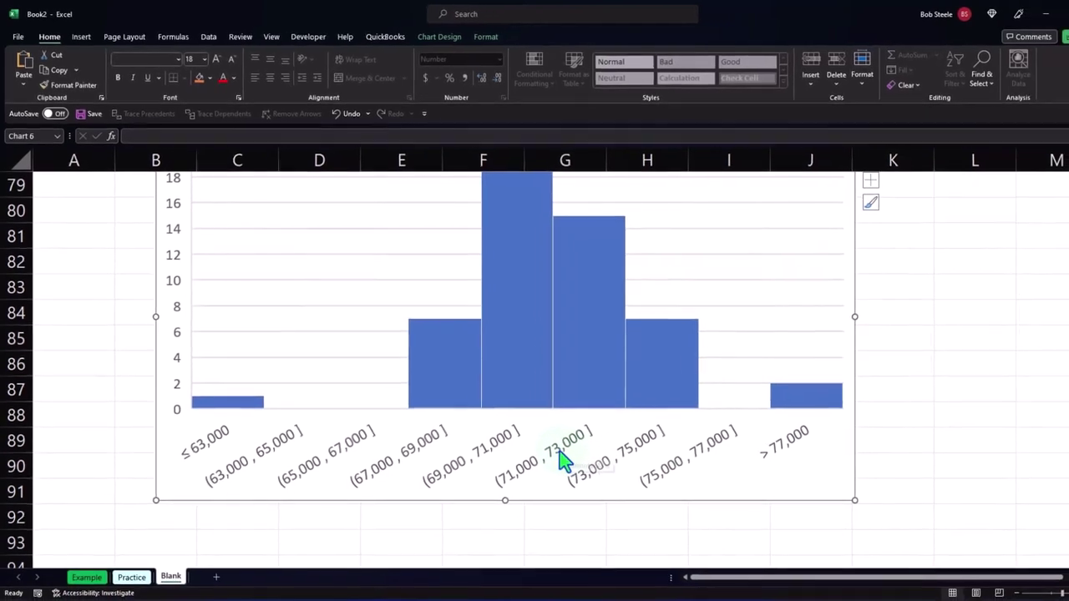
scroll(826, 508, "up", 1)
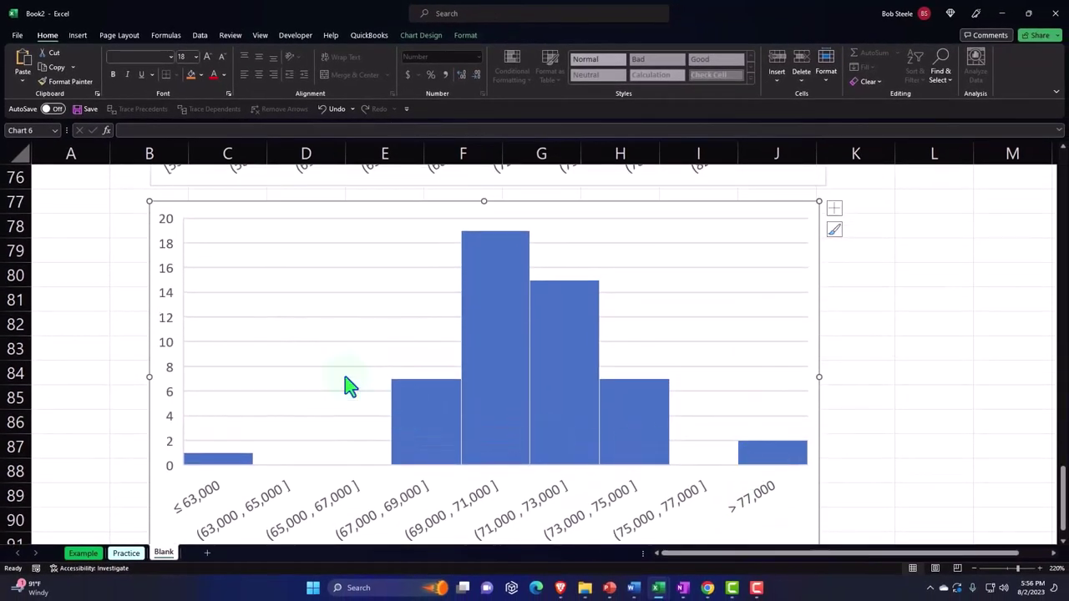
left_click(167, 272)
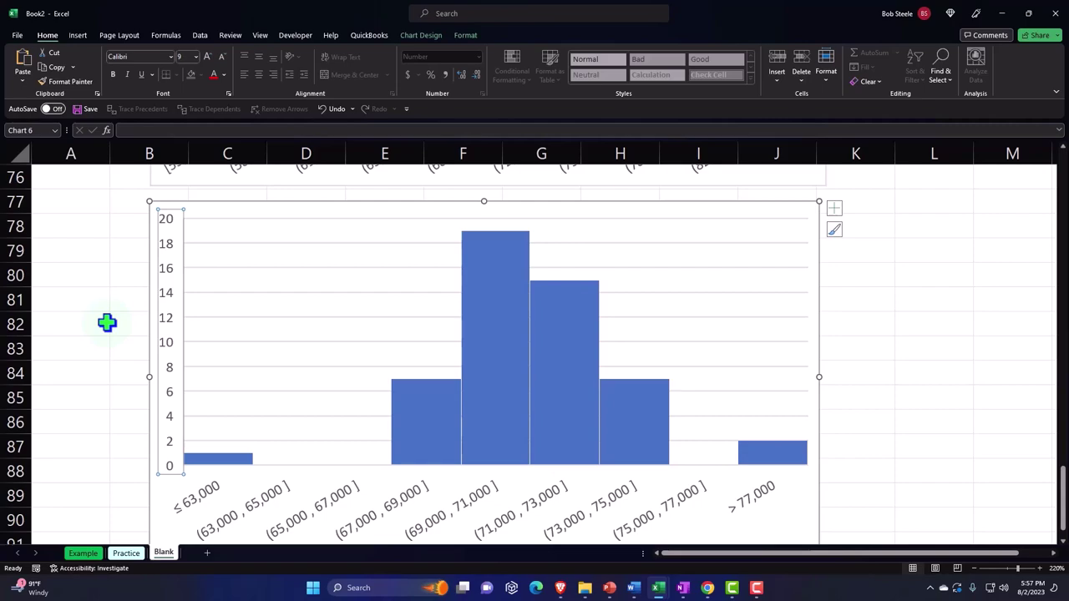
Return to the first histogram beside the start of the Wages table to review it, and deselect the sixth chart
scroll(106, 322, "up", 4)
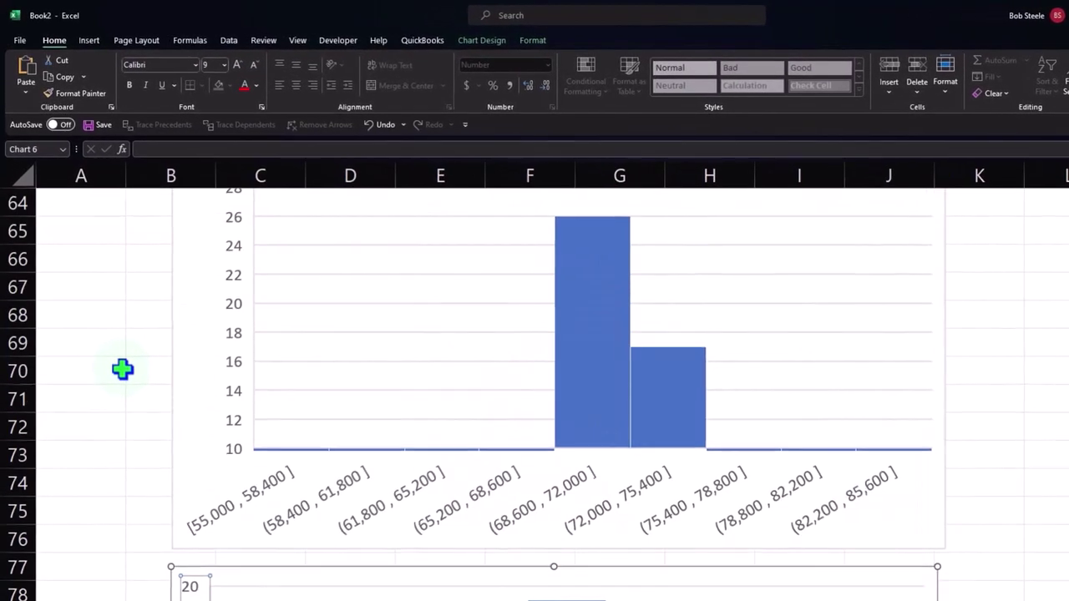
scroll(122, 368, "up", 16)
scroll(122, 369, "up", 5)
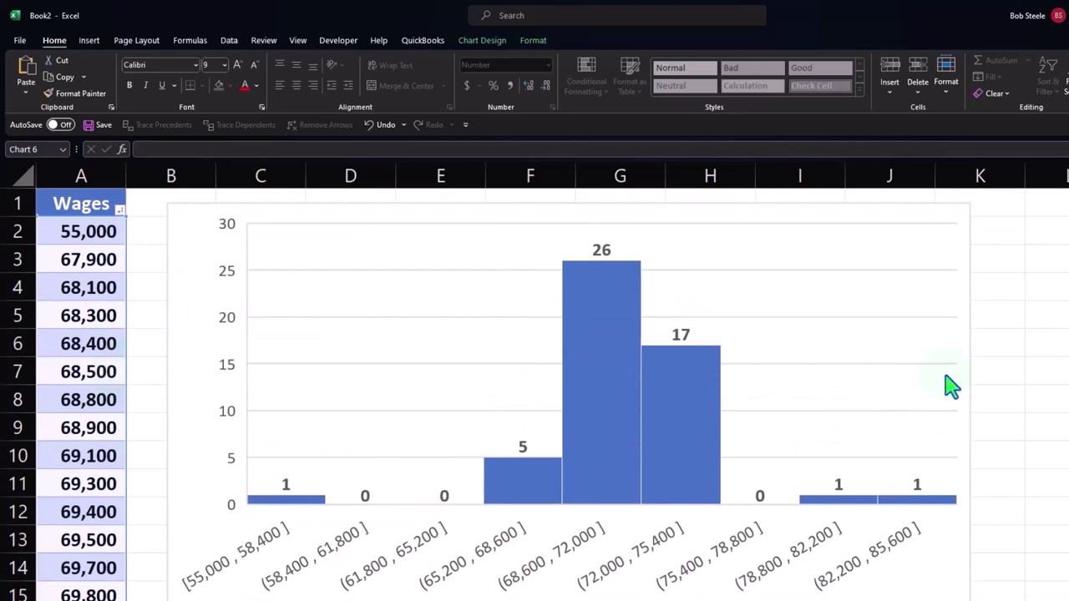
left_click(1046, 314)
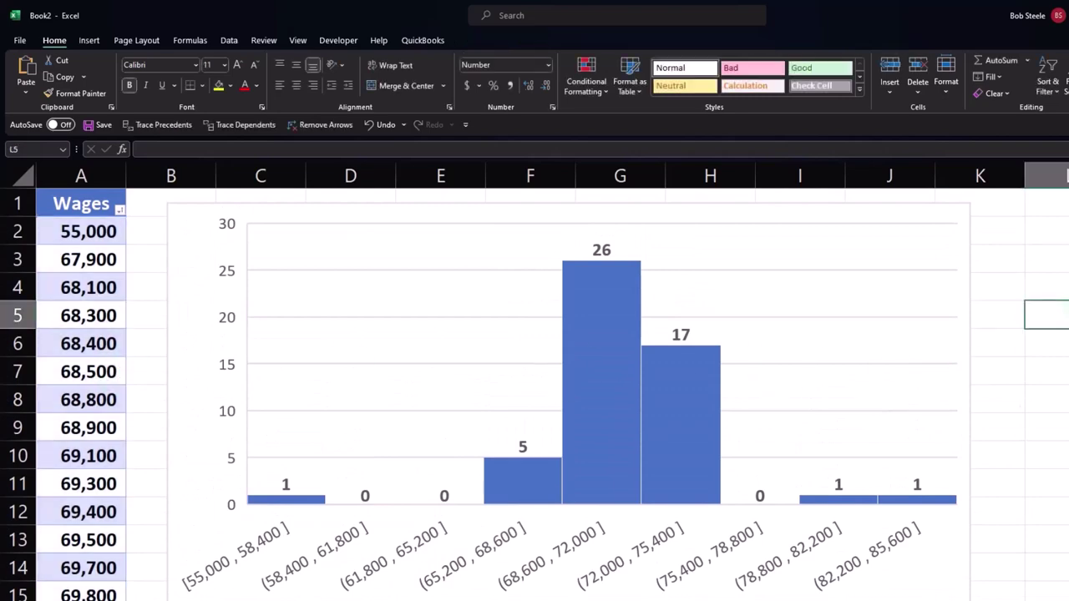